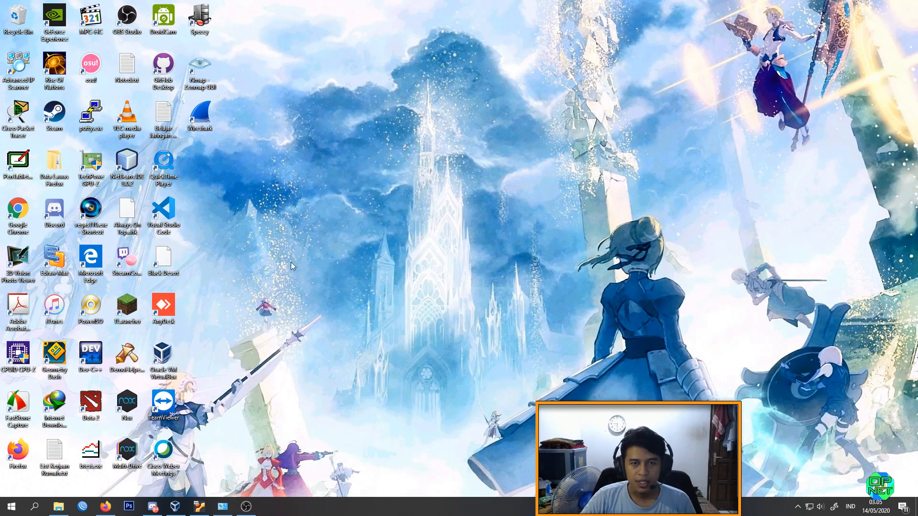
Step: Open Advanced IP Scanner
{"action": "double_click", "coordinate": [23, 67]}
{"action": "left_click_drag", "start_coordinate": [449, 139], "coordinate": [444, 137]}
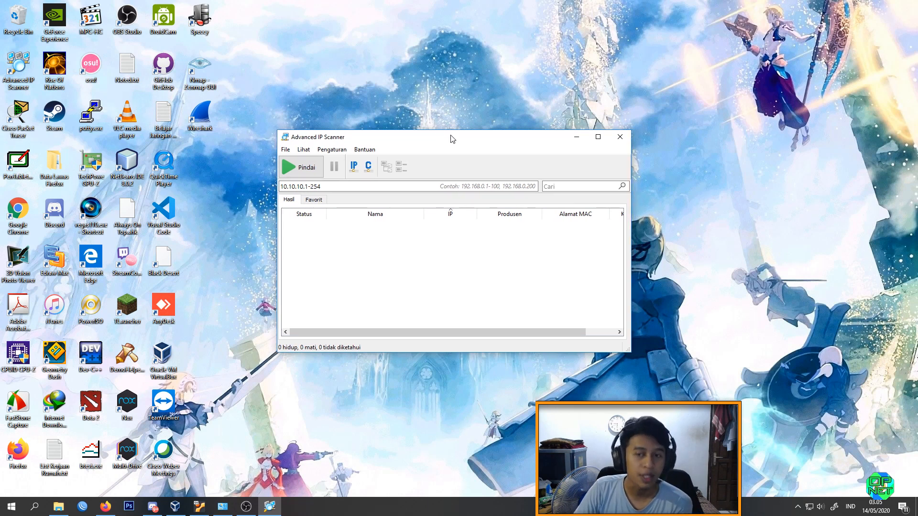
Step: Examine the address range set for the scan in Advanced IP Scanner
{"action": "left_click", "coordinate": [342, 183]}
{"action": "key", "text": "ctrl+a"}
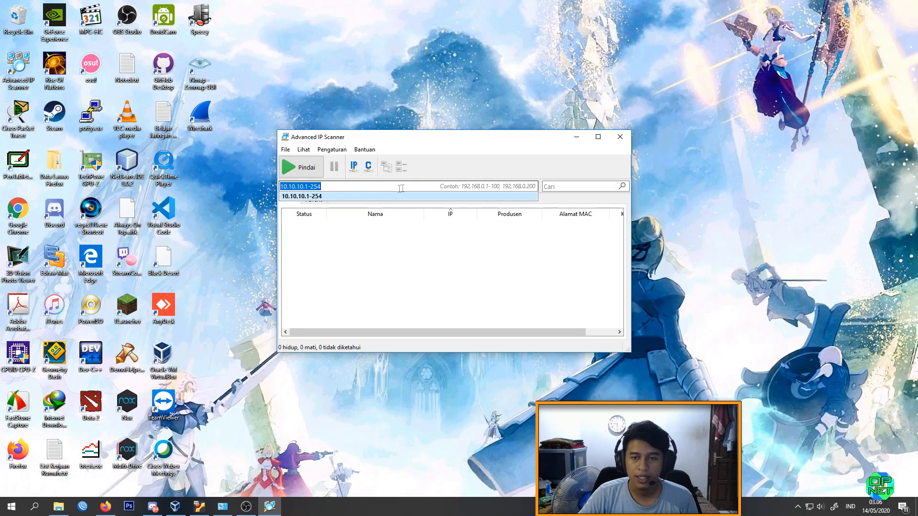
{"action": "left_click", "coordinate": [380, 186]}
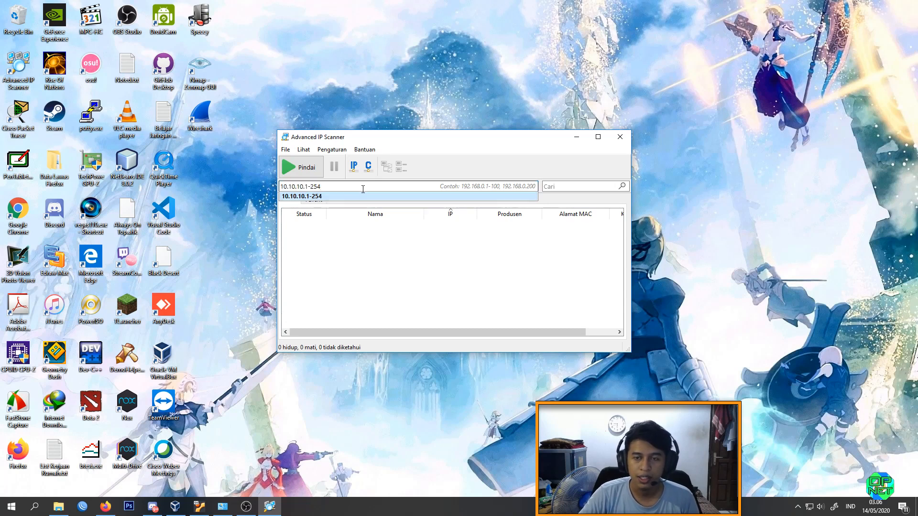
{"action": "left_click_drag", "start_coordinate": [324, 187], "coordinate": [309, 187]}
{"action": "left_click", "coordinate": [356, 187]}
{"action": "left_click_drag", "start_coordinate": [331, 187], "coordinate": [242, 193]}
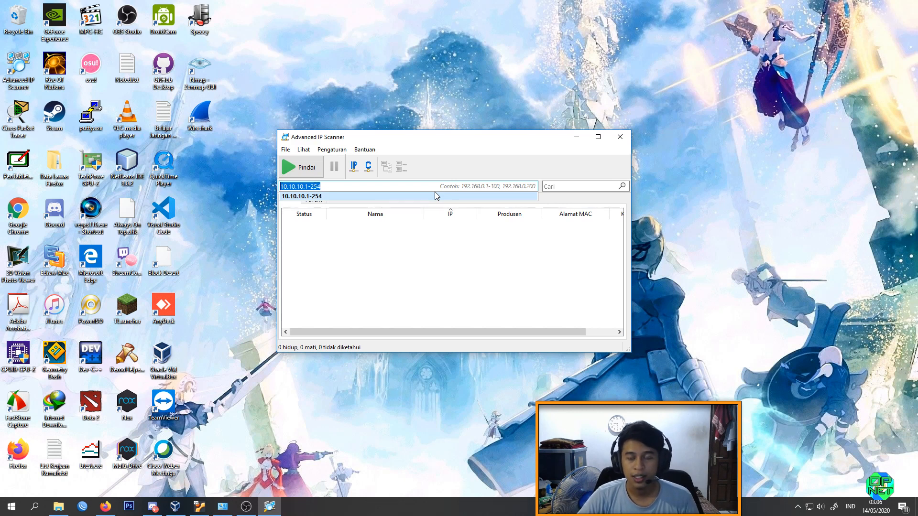
{"action": "left_click_drag", "start_coordinate": [347, 186], "coordinate": [260, 187]}
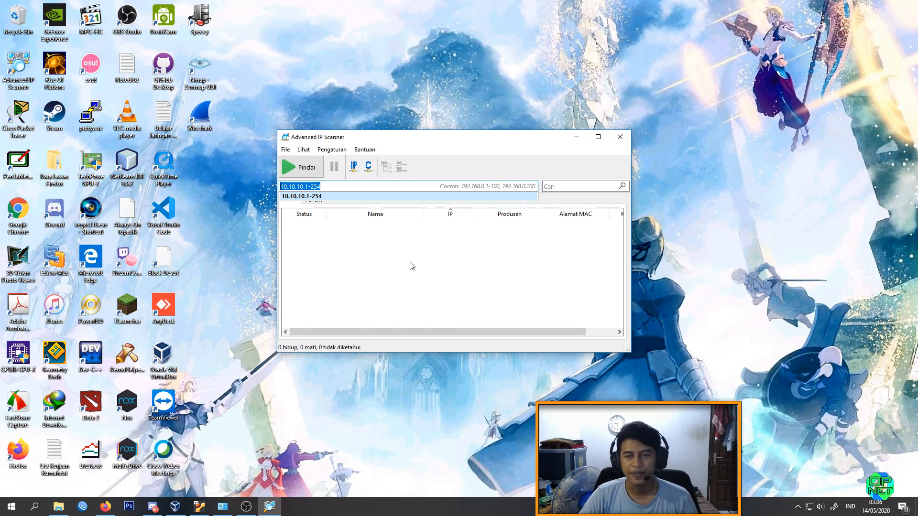
{"action": "left_click_drag", "start_coordinate": [338, 186], "coordinate": [280, 187]}
{"action": "left_click", "coordinate": [371, 187]}
{"action": "left_click", "coordinate": [346, 187]}
{"action": "left_click", "coordinate": [350, 186]}
{"action": "left_click_drag", "start_coordinate": [350, 186], "coordinate": [282, 186]}
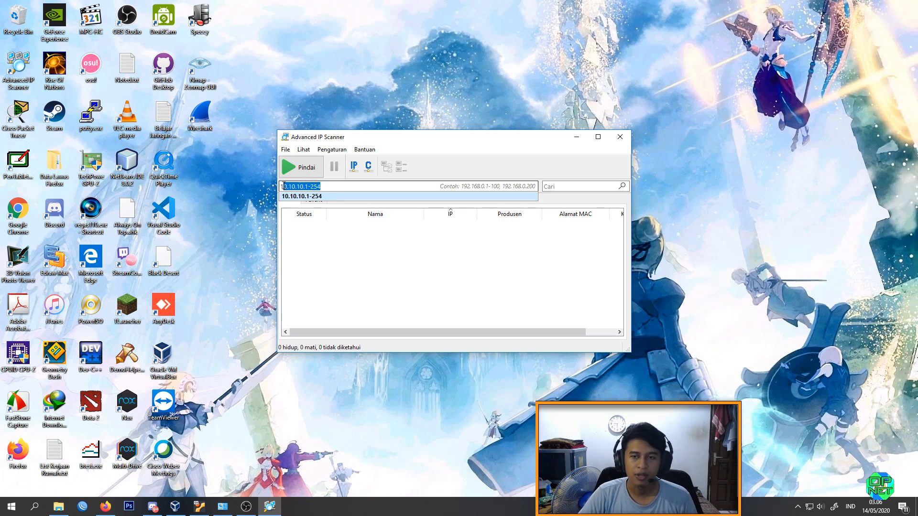
{"action": "left_click", "coordinate": [464, 271]}
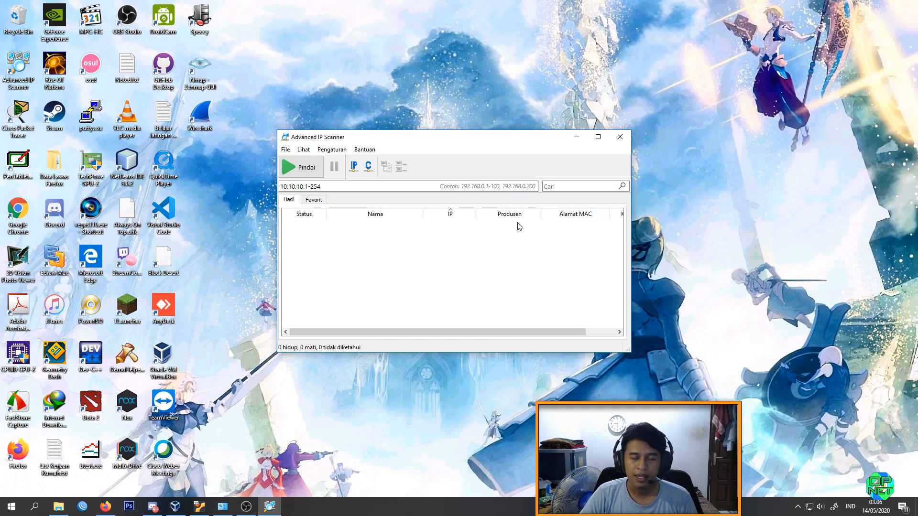
Step: Open Nmap - Zenmap GUI and arrange its window beside the Advanced IP Scanner window
{"action": "mouse_move", "coordinate": [518, 136]}
{"action": "left_mouse_down"}
{"action": "mouse_move", "coordinate": [526, 125]}
{"action": "mouse_move", "coordinate": [522, 142]}
{"action": "left_mouse_up"}
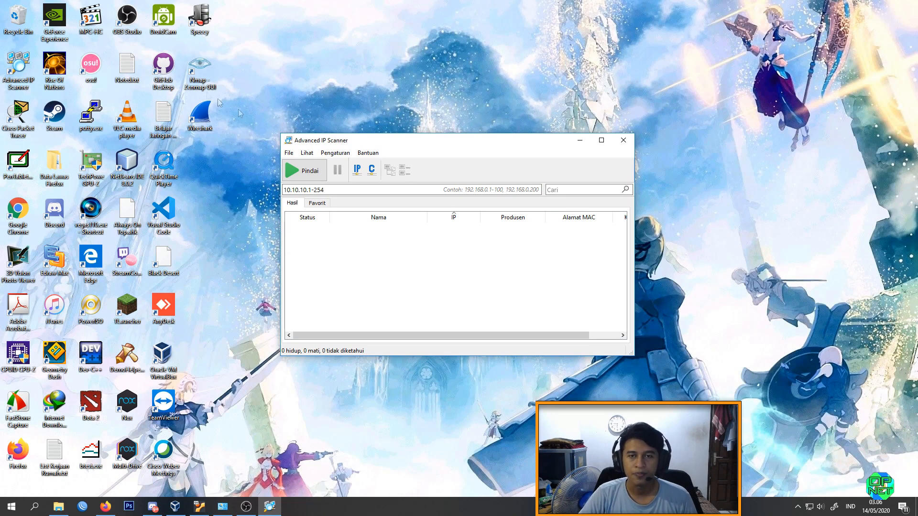
{"action": "left_click", "coordinate": [200, 79]}
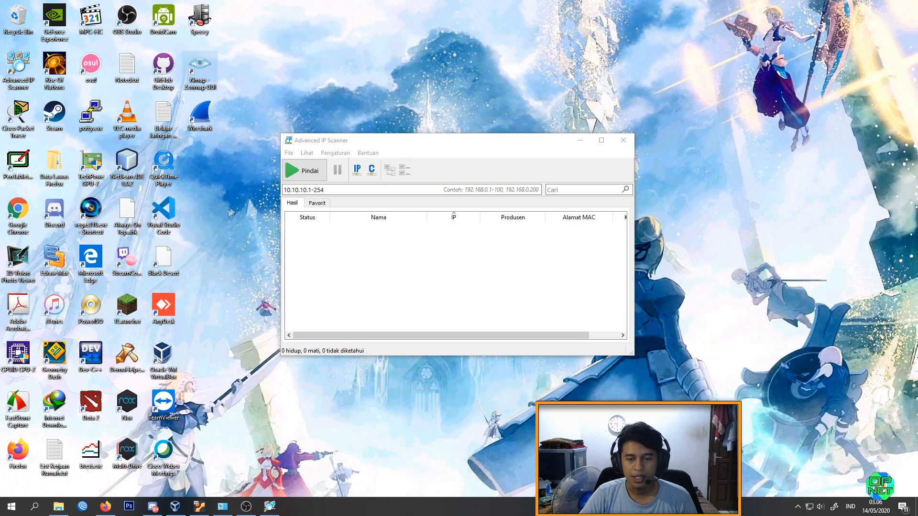
{"action": "double_click", "coordinate": [210, 66]}
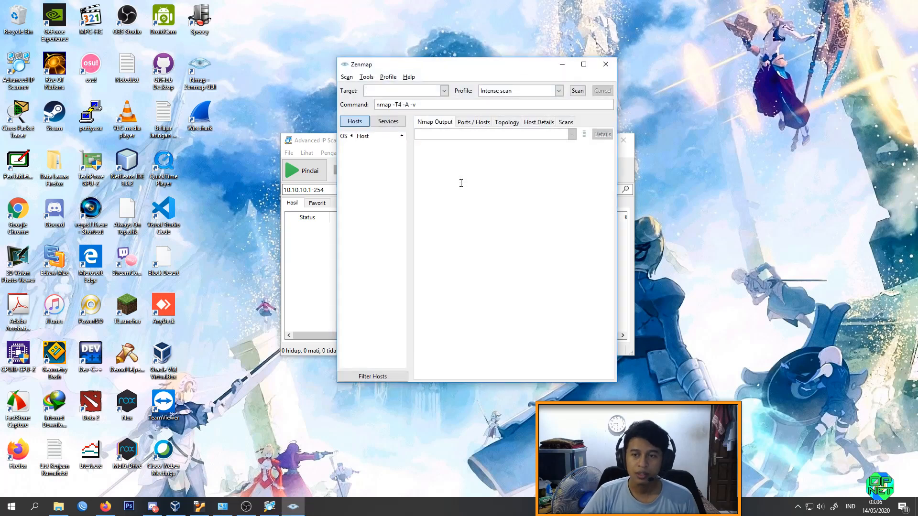
{"action": "left_click_drag", "start_coordinate": [490, 66], "coordinate": [737, 92]}
{"action": "left_click_drag", "start_coordinate": [428, 148], "coordinate": [422, 93]}
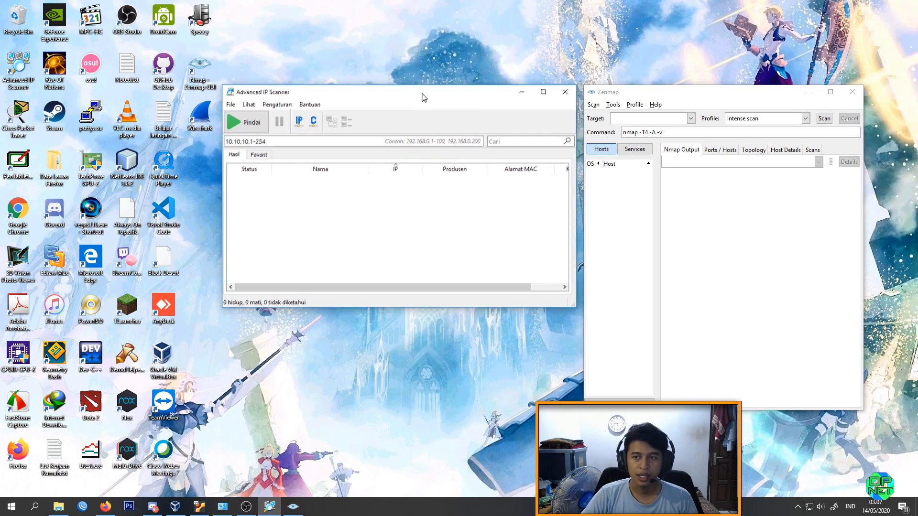
{"action": "left_click_drag", "start_coordinate": [654, 97], "coordinate": [662, 96]}
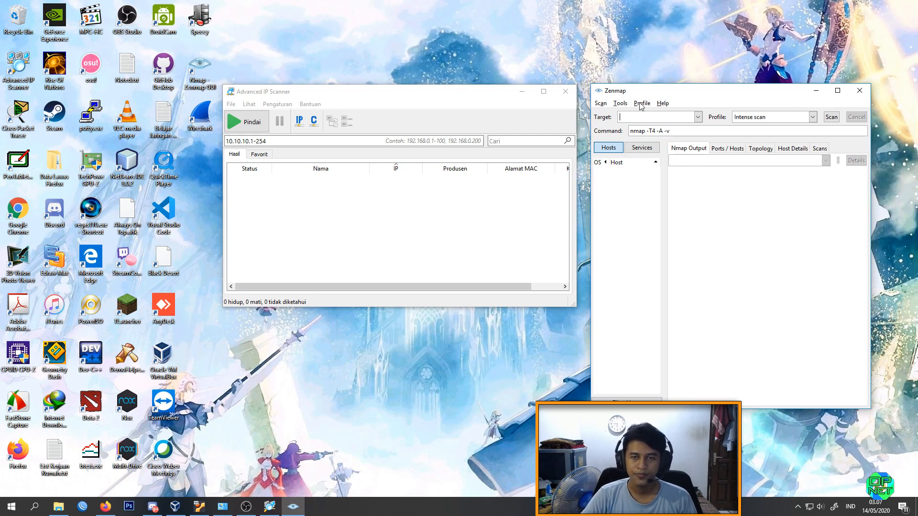
{"action": "left_click_drag", "start_coordinate": [645, 97], "coordinate": [644, 97]}
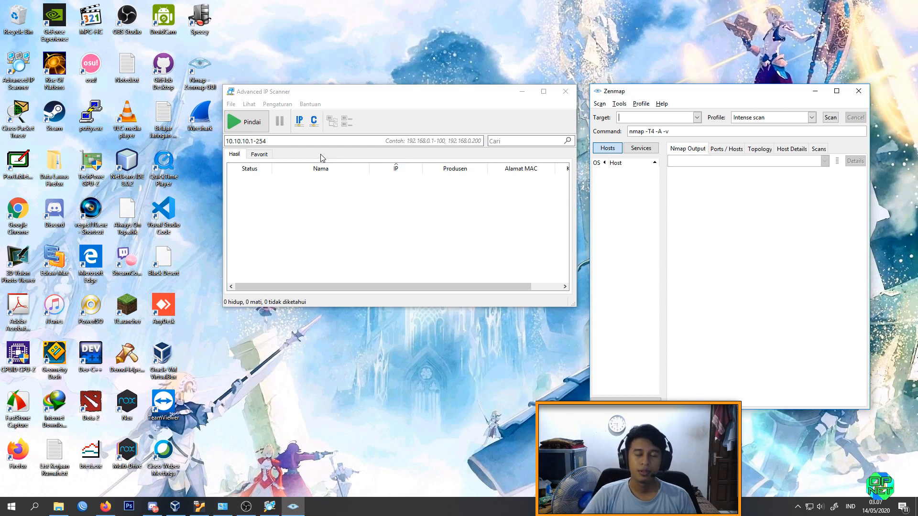
Step: Open Wireshark, minimize it to the background and return to Advanced IP Scanner
{"action": "left_click", "coordinate": [204, 122]}
{"action": "double_click", "coordinate": [204, 122]}
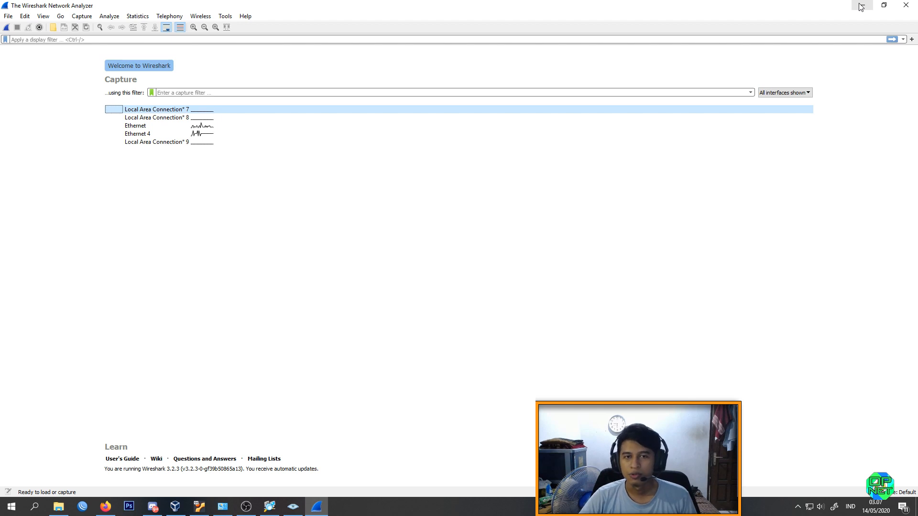
{"action": "left_click", "coordinate": [861, 7]}
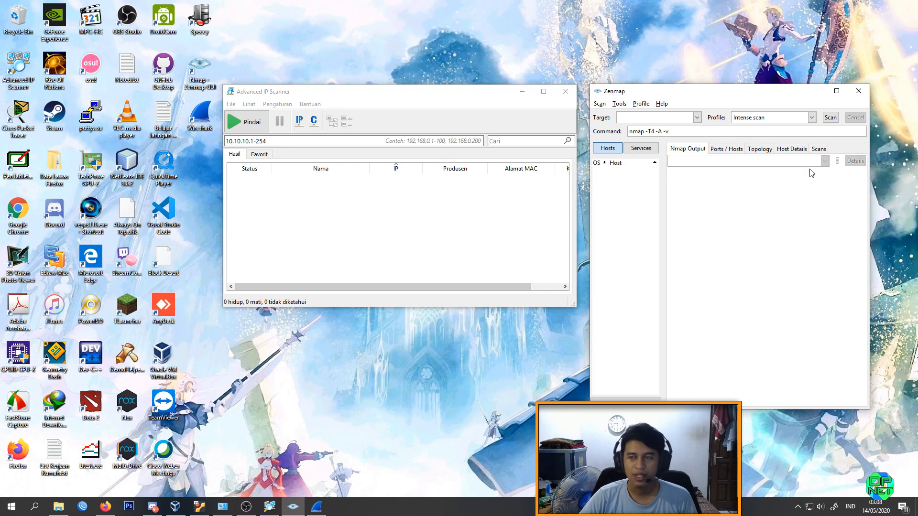
{"action": "left_click_drag", "start_coordinate": [333, 96], "coordinate": [332, 96]}
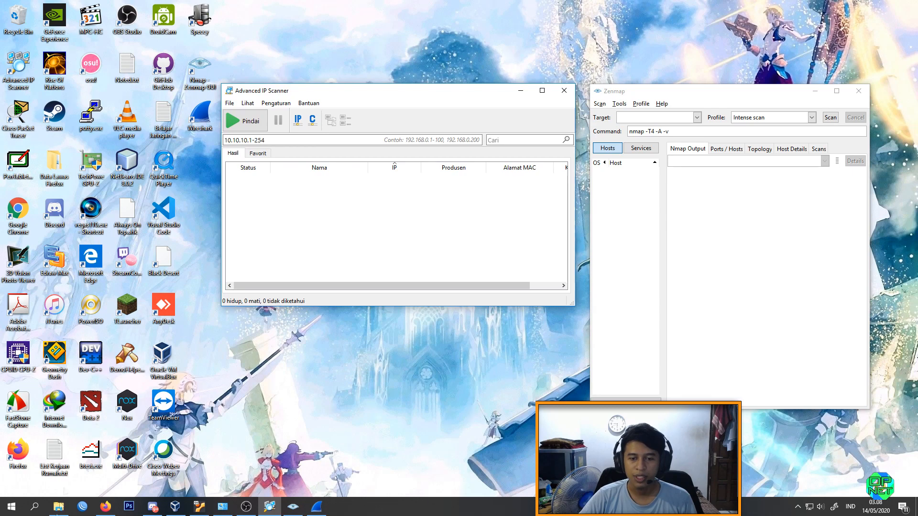
Step: Switch to Firefox, search for "download ip scanner" in a new tab and open the Advanced IP Scanner download result
{"action": "left_click", "coordinate": [105, 506]}
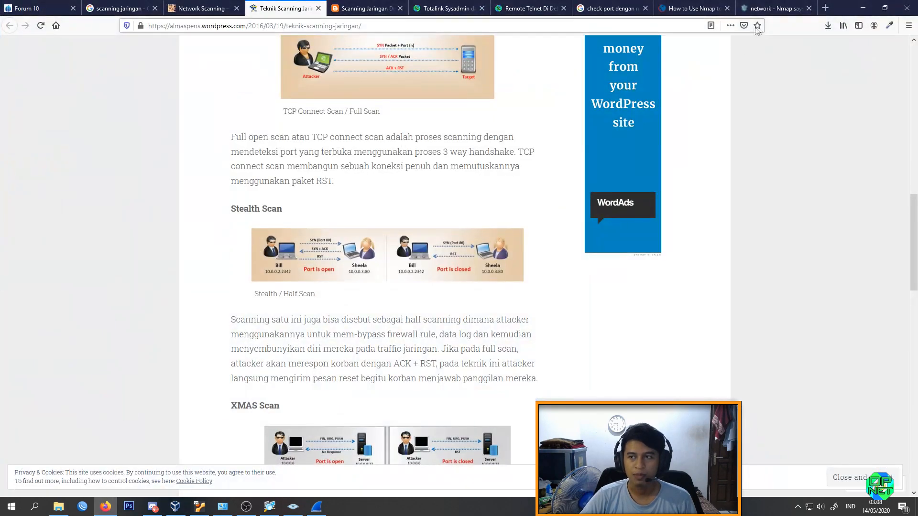
{"action": "key", "text": "ctrl+Tab"}
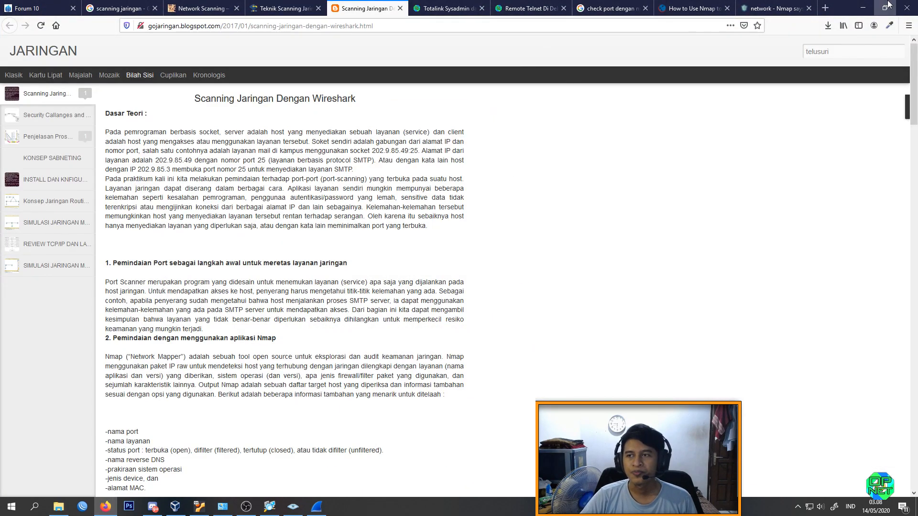
{"action": "left_click", "coordinate": [825, 8]}
{"action": "type", "text": "downloa"}
{"action": "type", "text": "d ip sca"}
{"action": "type", "text": "r"}
{"action": "key", "text": "Return"}
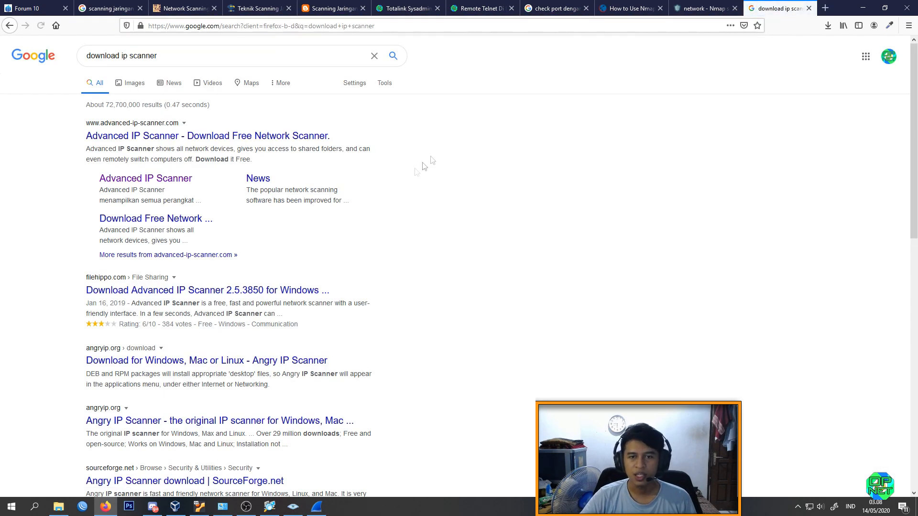
{"action": "left_click", "coordinate": [148, 137]}
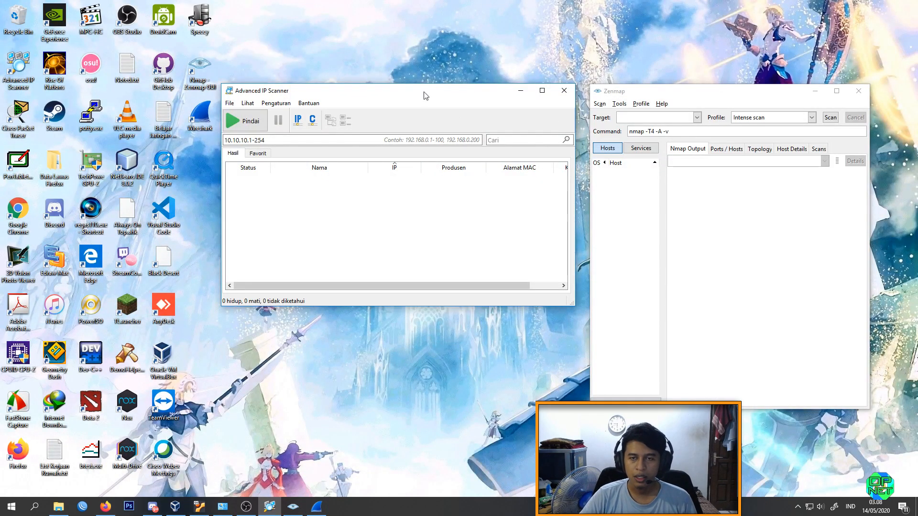
Step: Scan the range 10.10.10.1-254 in Advanced IP Scanner, select host 10.10.10.240 and widen the Produsen column
{"action": "left_click_drag", "start_coordinate": [424, 97], "coordinate": [426, 96]}
{"action": "left_click", "coordinate": [244, 121]}
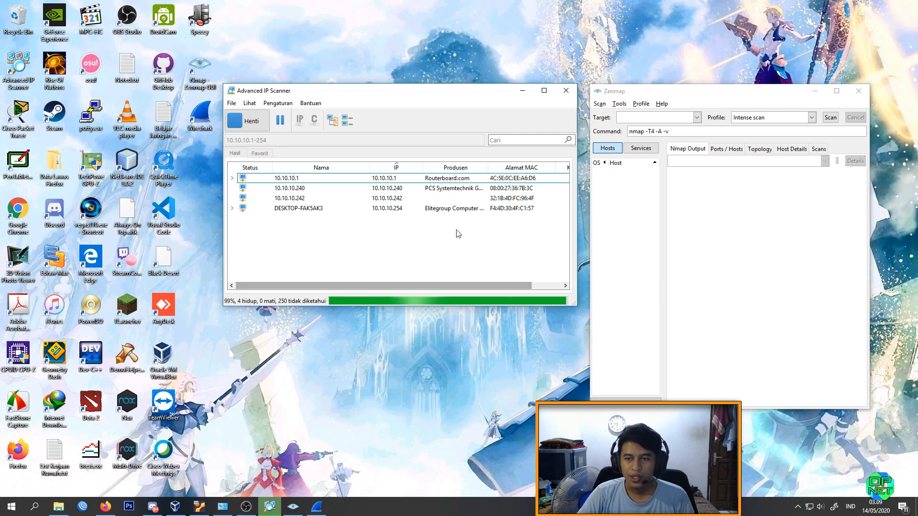
{"action": "left_click", "coordinate": [390, 188]}
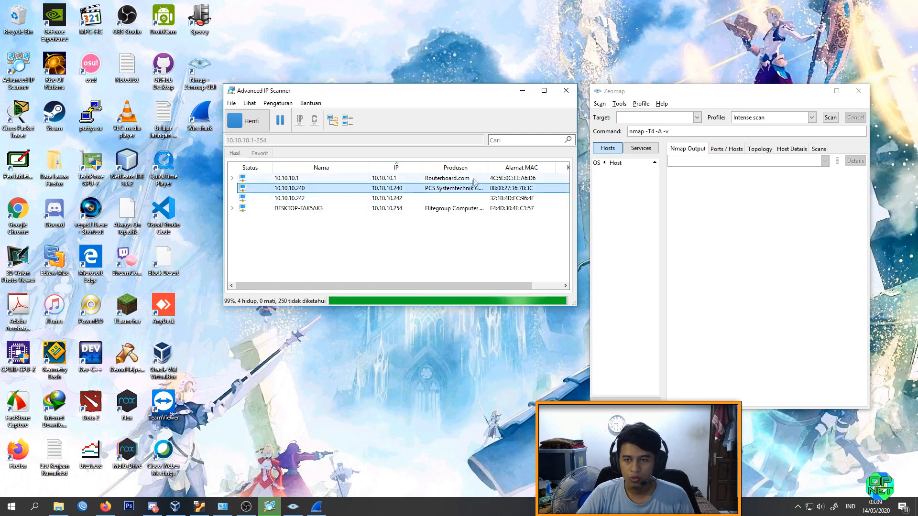
{"action": "left_click_drag", "start_coordinate": [494, 166], "coordinate": [512, 167]}
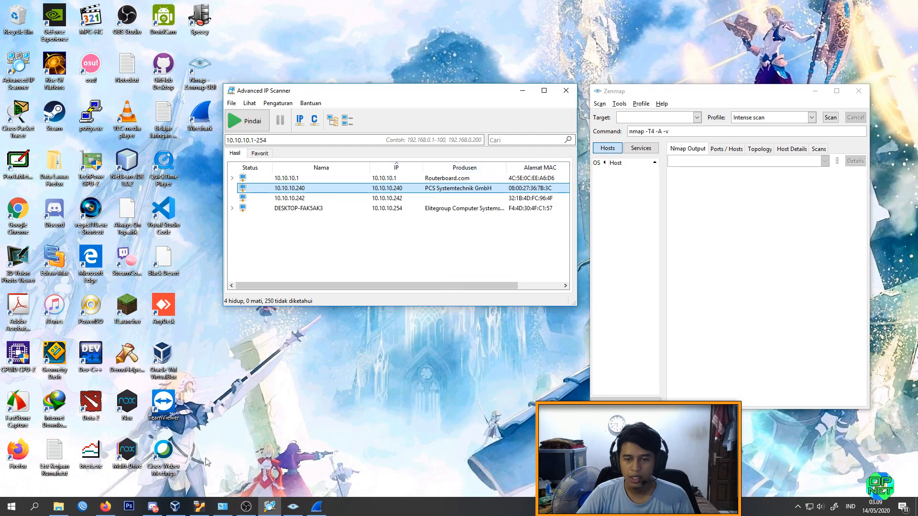
Step: Switch to the Klon Uranium virtual machine, run ifconfig to check its network address, and minimize it again
{"action": "left_click", "coordinate": [201, 506]}
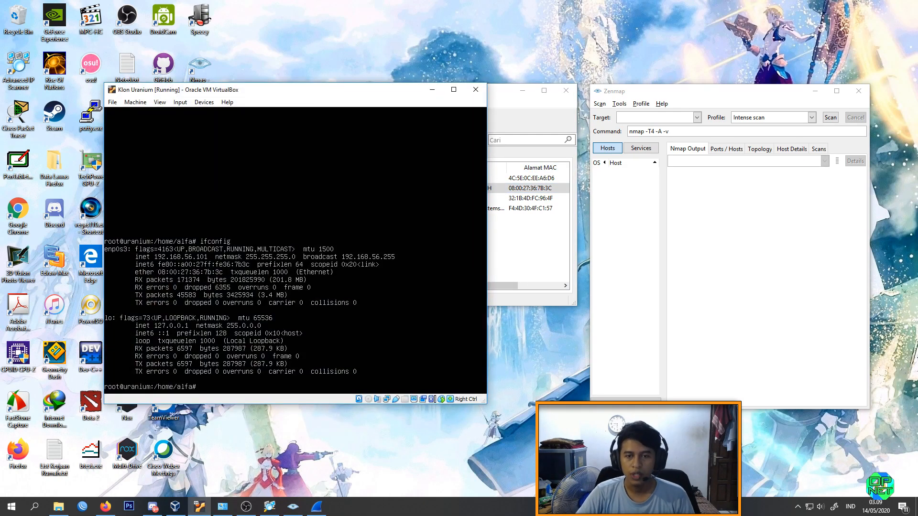
{"action": "left_click", "coordinate": [430, 90]}
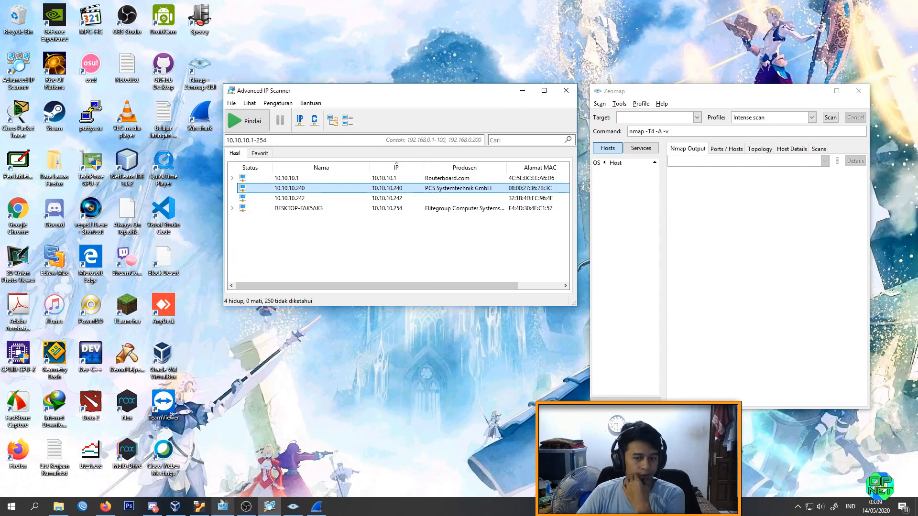
{"action": "left_click", "coordinate": [200, 505]}
{"action": "type", "text": "ifconfig"}
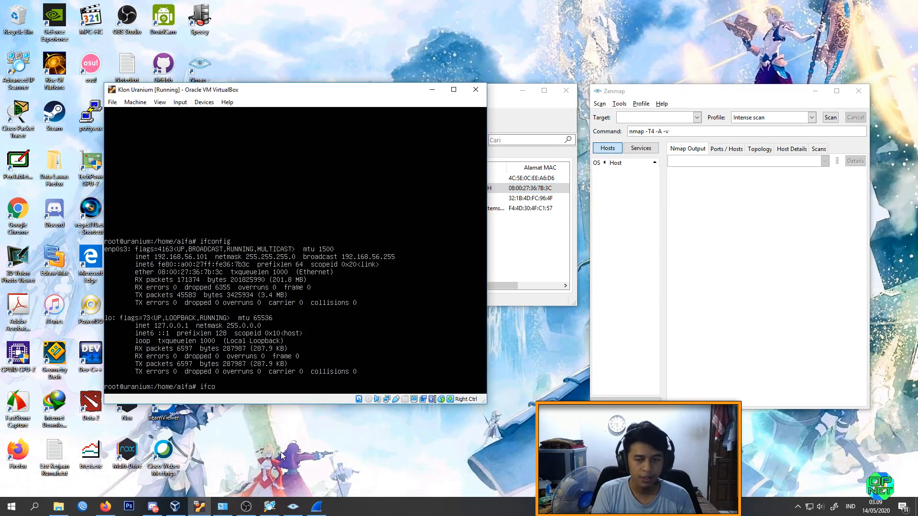
{"action": "key", "text": "Return"}
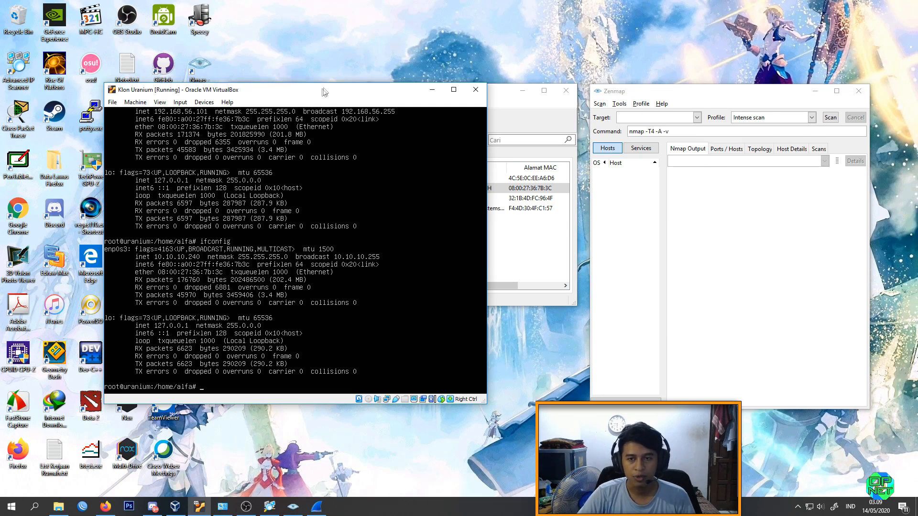
{"action": "left_click_drag", "start_coordinate": [323, 89], "coordinate": [335, 75]}
{"action": "left_click", "coordinate": [423, 511]}
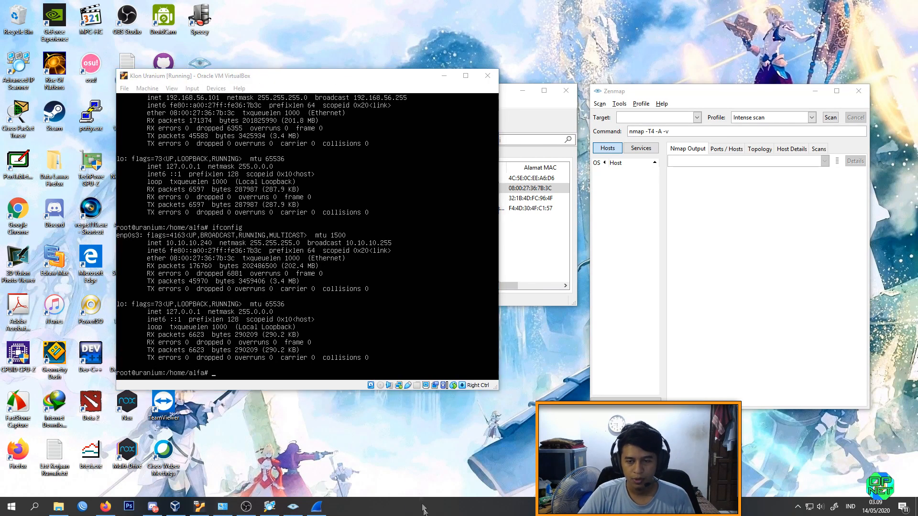
{"action": "left_click", "coordinate": [444, 76]}
Step: Inspect the scan result entries for hosts 10.10.10.242 and 10.10.10.254
{"action": "left_click", "coordinate": [341, 199]}
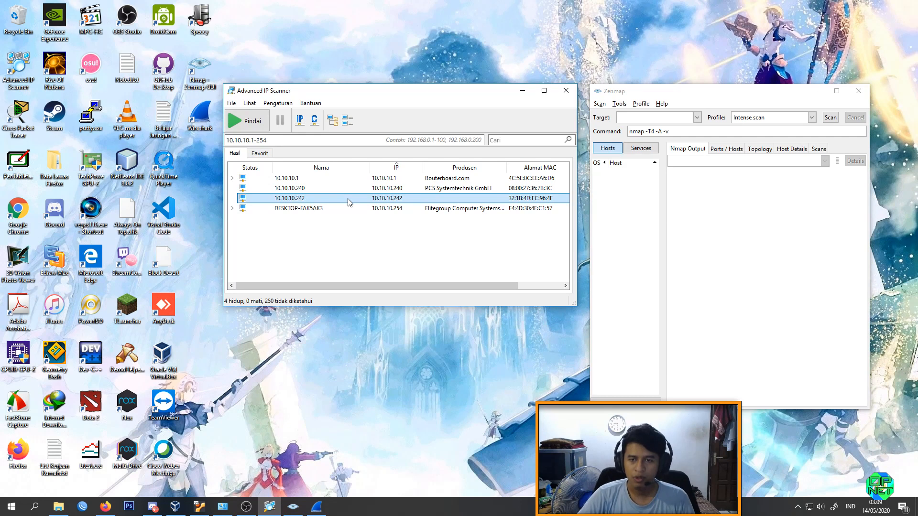
{"action": "left_click", "coordinate": [354, 209]}
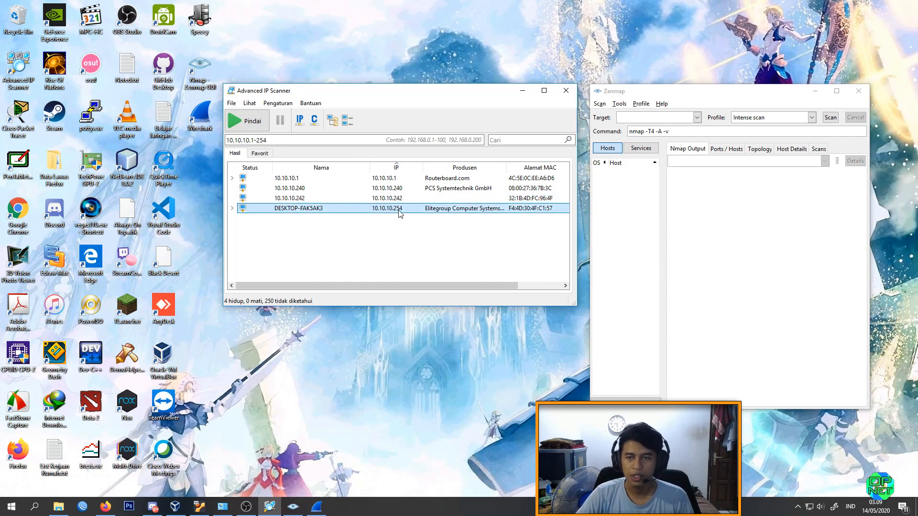
{"action": "left_click_drag", "start_coordinate": [480, 287], "coordinate": [402, 278]}
Step: Review the scanned address range 10.10.10.1-254 against the list of found hosts
{"action": "left_click_drag", "start_coordinate": [436, 94], "coordinate": [391, 93]}
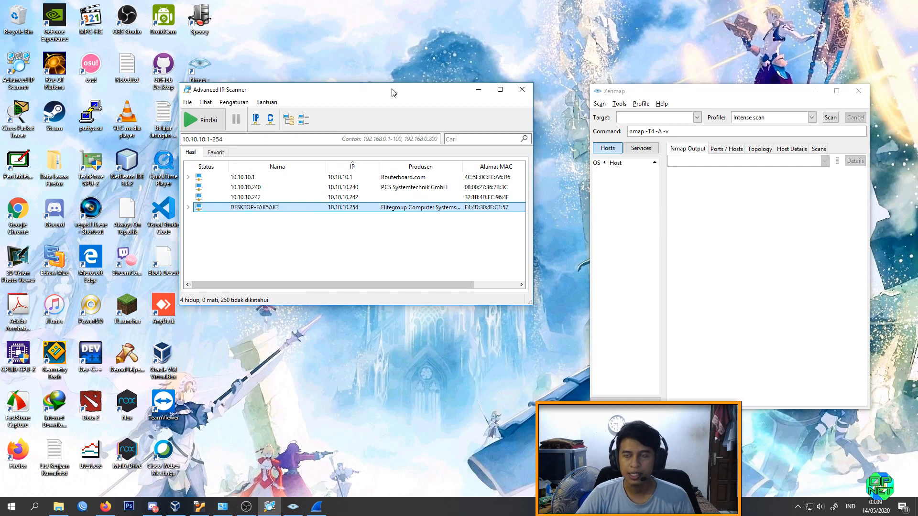
{"action": "left_click_drag", "start_coordinate": [225, 138], "coordinate": [186, 133]}
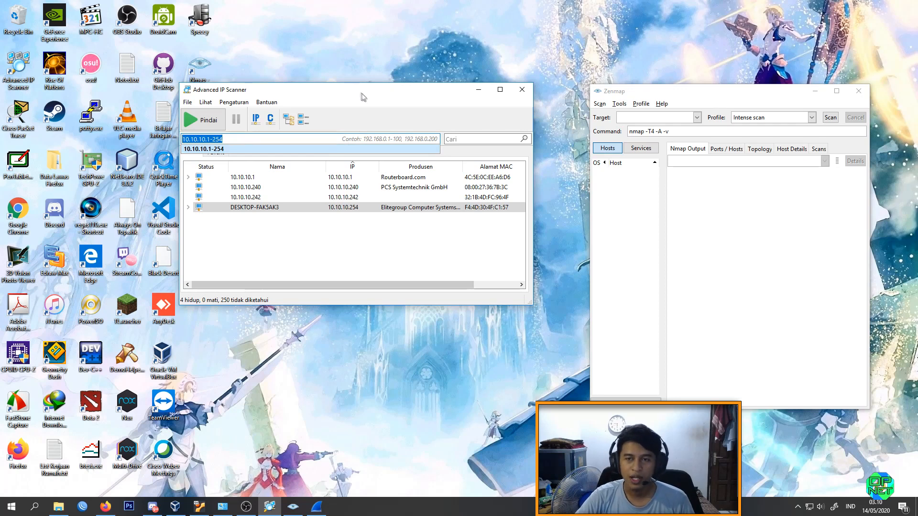
{"action": "left_click", "coordinate": [352, 245]}
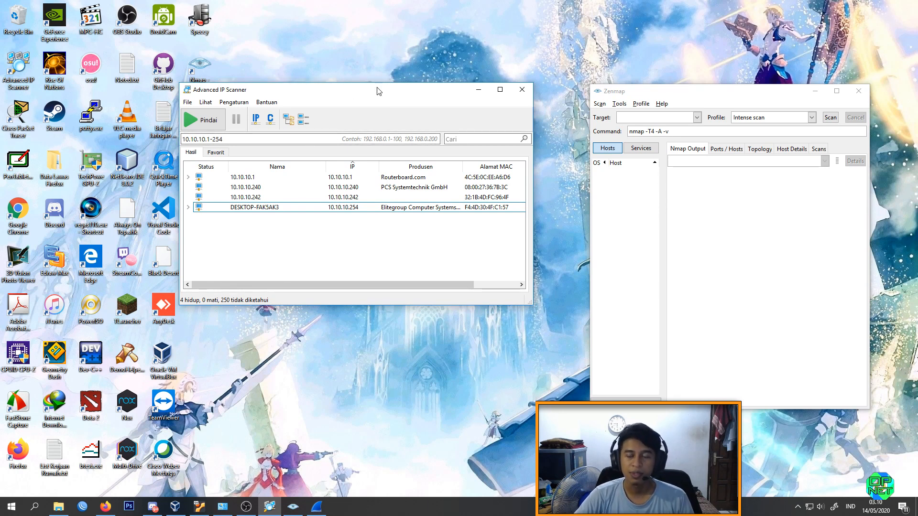
{"action": "left_click_drag", "start_coordinate": [380, 91], "coordinate": [413, 92]}
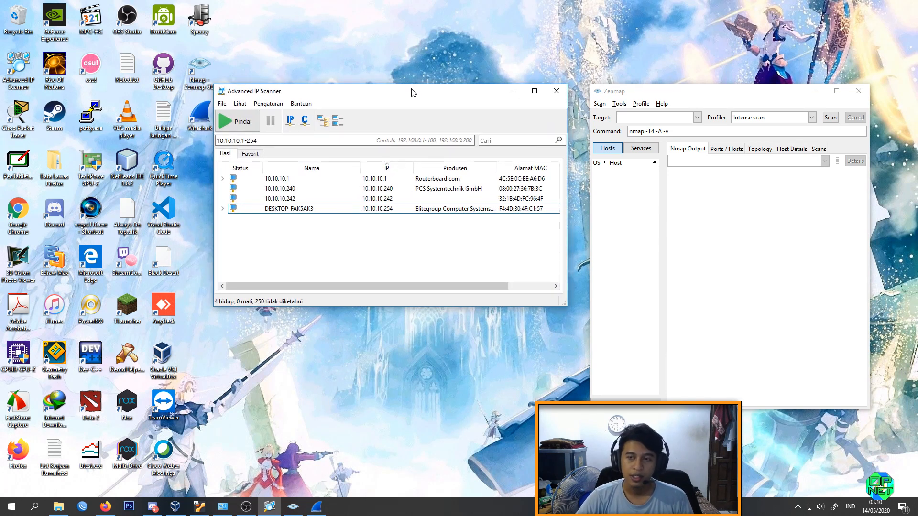
{"action": "left_click_drag", "start_coordinate": [276, 143], "coordinate": [217, 140]}
{"action": "left_click", "coordinate": [297, 140]}
{"action": "left_click_drag", "start_coordinate": [297, 141], "coordinate": [190, 139]}
{"action": "left_click", "coordinate": [278, 140]}
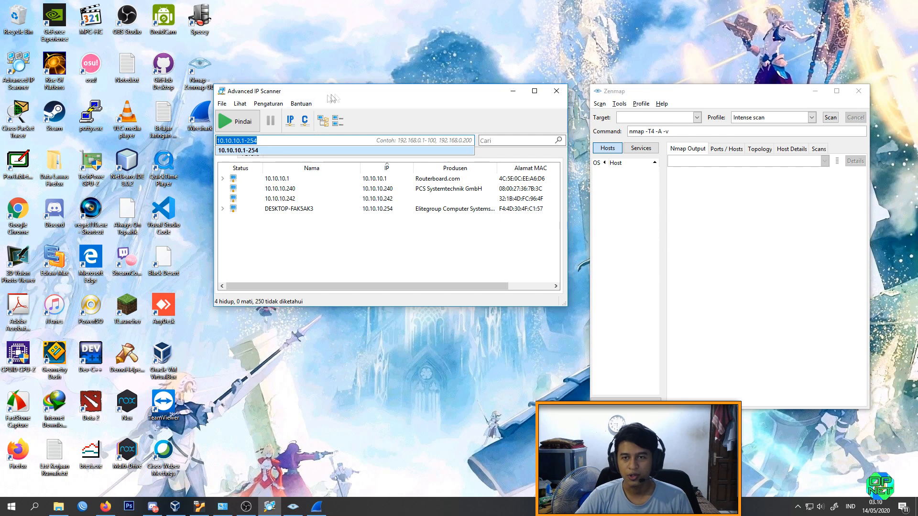
Step: Reposition the Advanced IP Scanner and Zenmap windows and look through the found hosts from 10.10.10.1 to 10.10.10.242
{"action": "left_click_drag", "start_coordinate": [343, 96], "coordinate": [320, 96]}
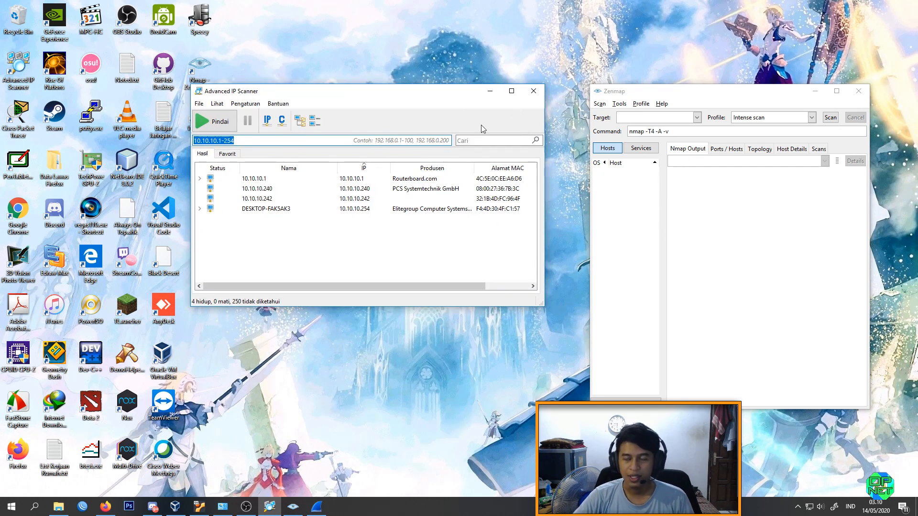
{"action": "left_click_drag", "start_coordinate": [312, 97], "coordinate": [315, 91]}
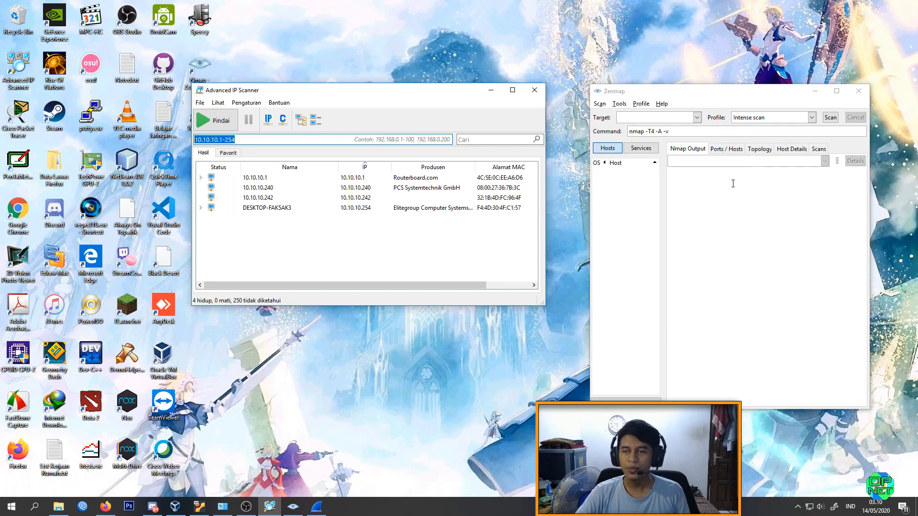
{"action": "left_click_drag", "start_coordinate": [696, 98], "coordinate": [686, 96]}
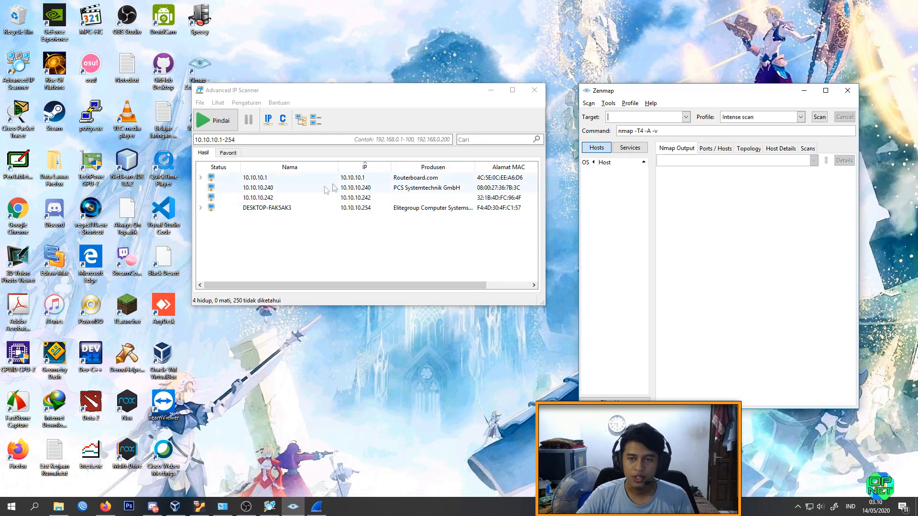
{"action": "left_click", "coordinate": [286, 178]}
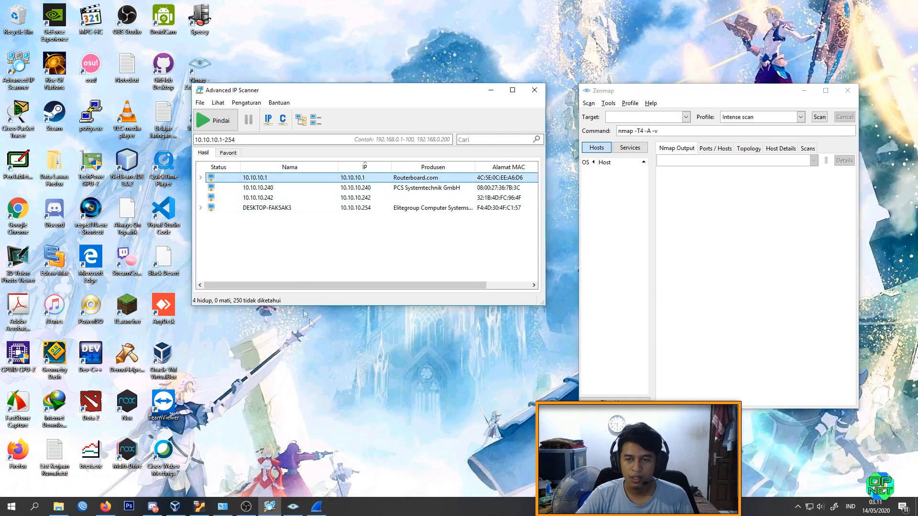
{"action": "key", "text": "Down"}
{"action": "key", "text": "Down"}
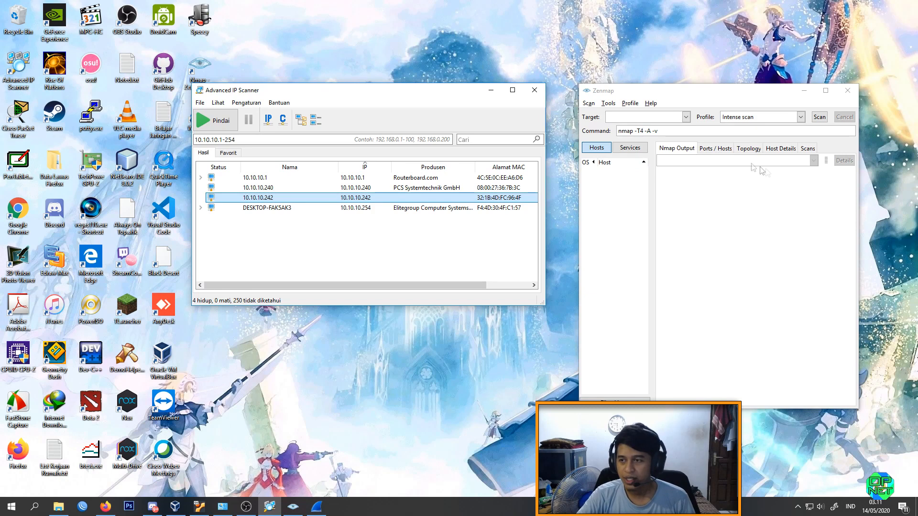
Step: In Zenmap, target 10.10.10.240, strip the options so the command is nmap 10.10.10.240, and run the scan
{"action": "left_click", "coordinate": [630, 118]}
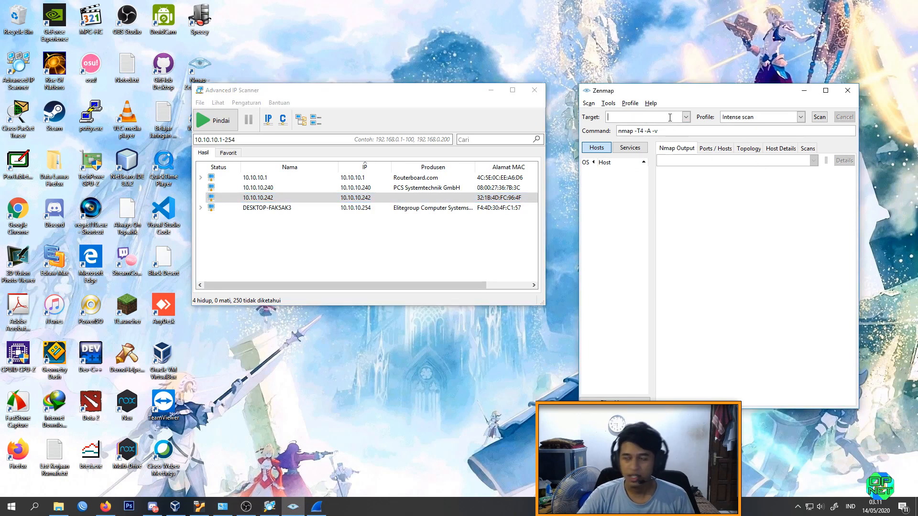
{"action": "type", "text": "10.10.10.240"}
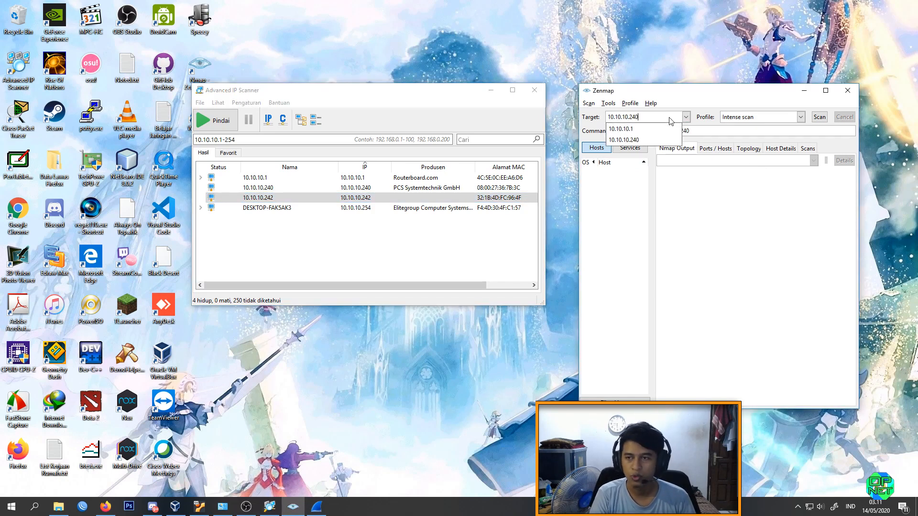
{"action": "left_click", "coordinate": [714, 127]}
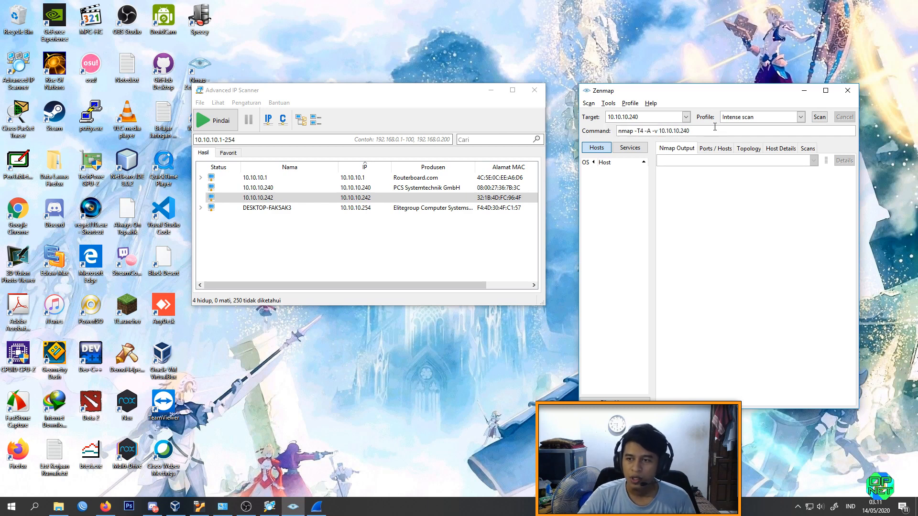
{"action": "left_click_drag", "start_coordinate": [661, 131], "coordinate": [643, 130]}
{"action": "key", "text": "BackSpace"}
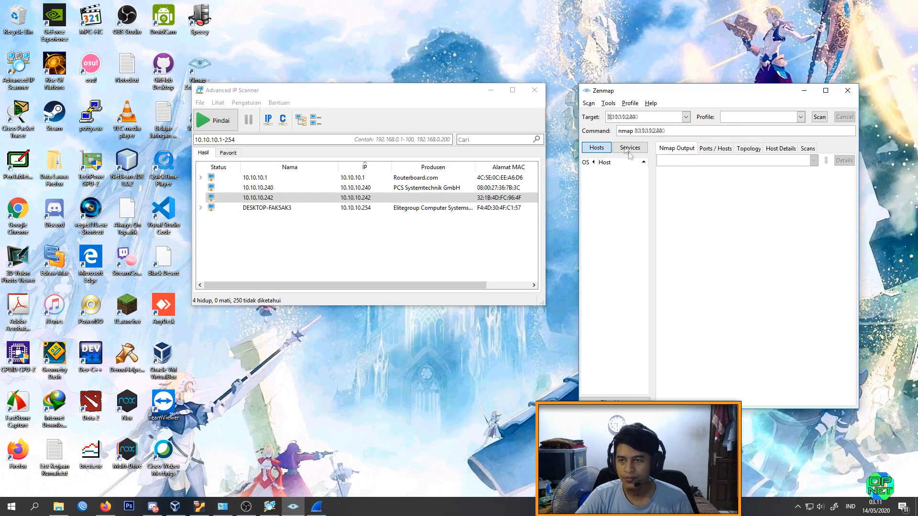
{"action": "type", "text": "1"}
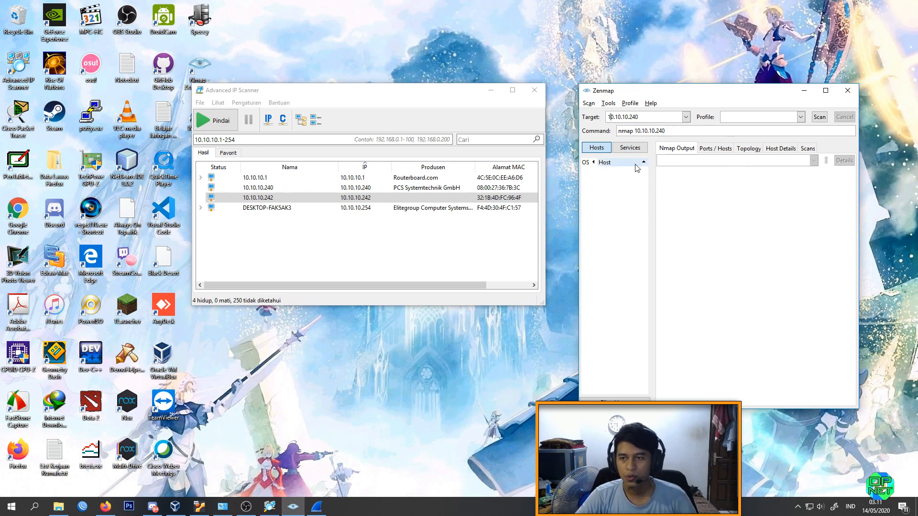
{"action": "left_click", "coordinate": [819, 118]}
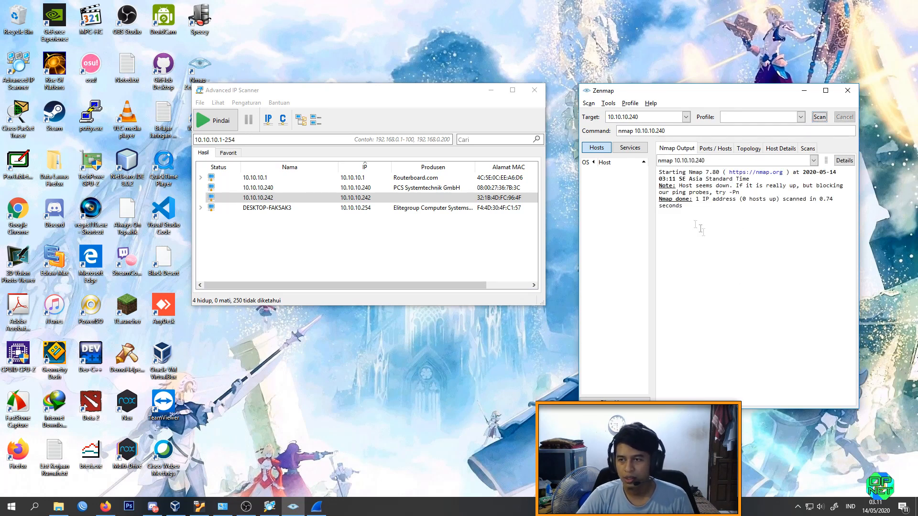
Step: Review the Nmap output text of the Zenmap scan of 10.10.10.240
{"action": "left_click_drag", "start_coordinate": [677, 100], "coordinate": [621, 93]}
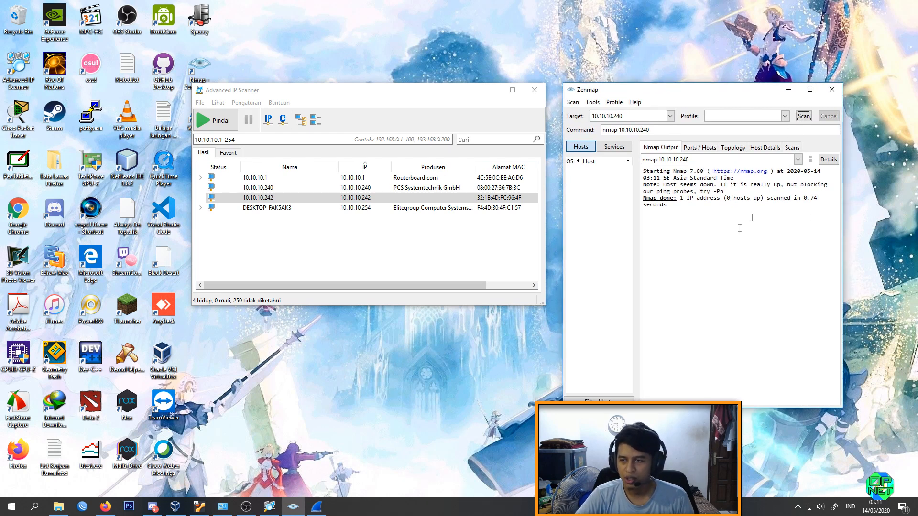
{"action": "left_click", "coordinate": [699, 206]}
{"action": "left_click_drag", "start_coordinate": [658, 178], "coordinate": [643, 171]}
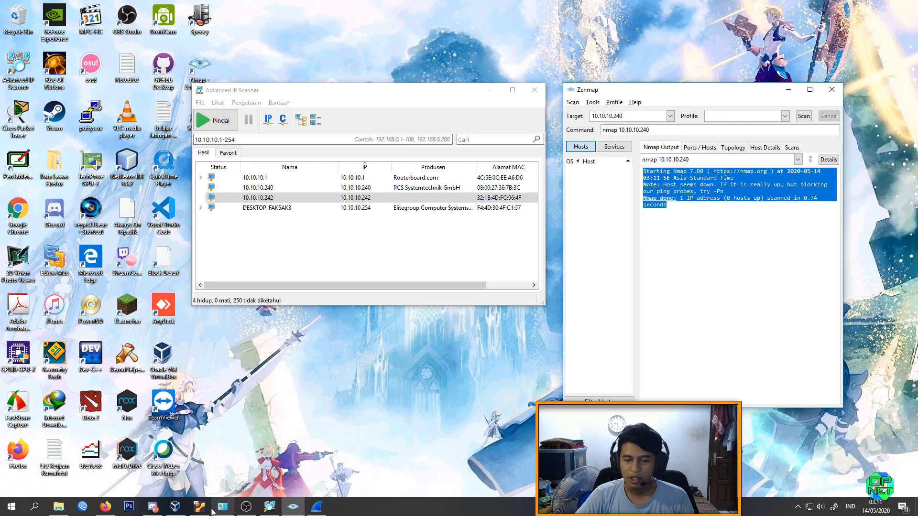
{"action": "left_click", "coordinate": [743, 271]}
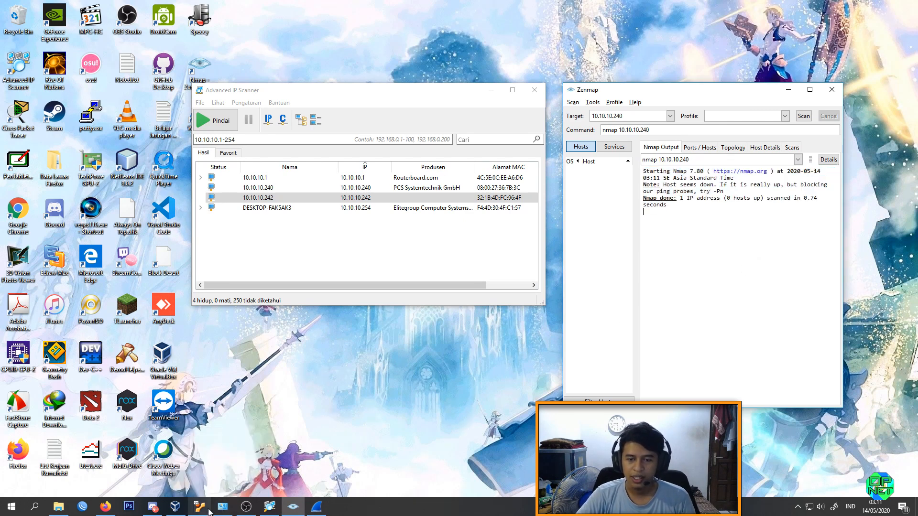
Step: In the Klon Uranium virtual machine, replace the drafted apt-get install nmap with nmap 10.10.10.240, run it and reposition the window
{"action": "left_click", "coordinate": [201, 508]}
{"action": "left_click", "coordinate": [200, 506]}
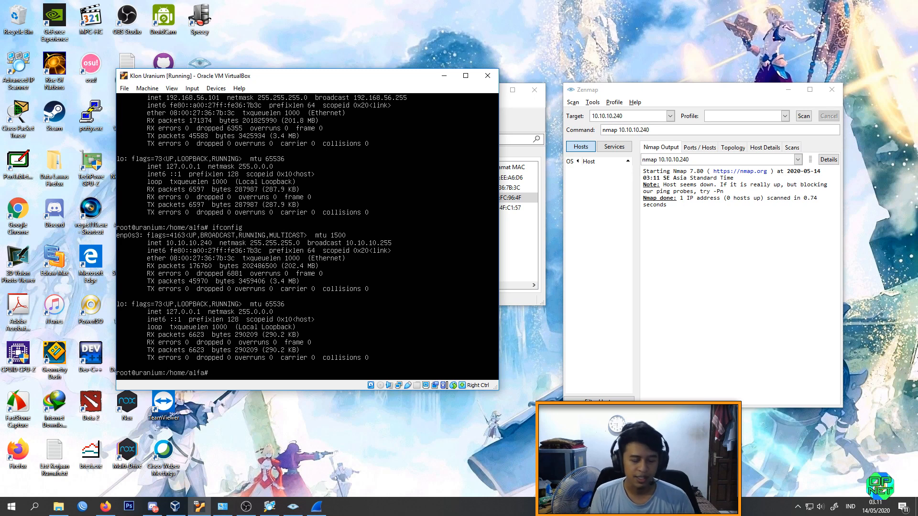
{"action": "type", "text": "apt-get install nmap"}
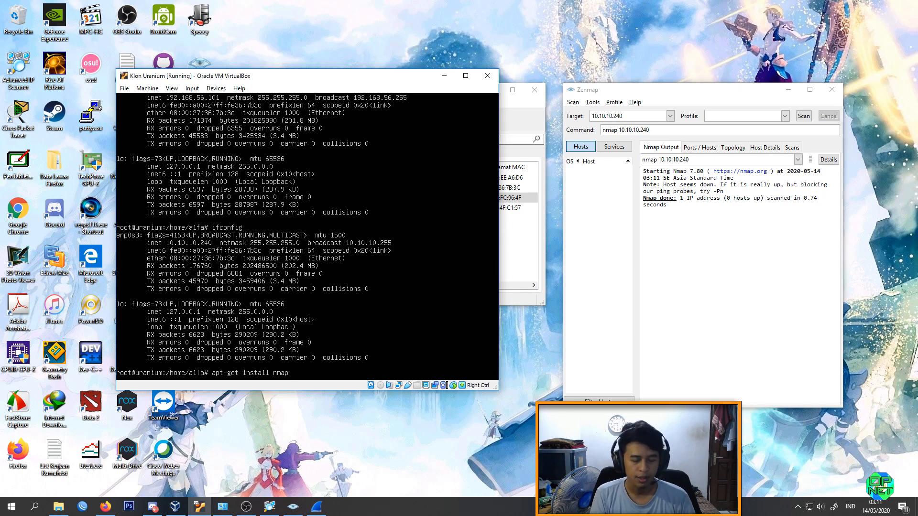
{"action": "key", "text": "BackSpace"}
{"action": "key", "text": "BackSpace"}
{"action": "key", "text": "BackSpace"}
{"action": "key", "text": "BackSpace"}
{"action": "key", "text": "BackSpace"}
{"action": "key", "text": "BackSpace"}
{"action": "key", "text": "BackSpace"}
{"action": "key", "text": "BackSpace"}
{"action": "key", "text": "BackSpace"}
{"action": "key", "text": "BackSpace"}
{"action": "key", "text": "BackSpace"}
{"action": "key", "text": "BackSpace"}
{"action": "key", "text": "BackSpace"}
{"action": "key", "text": "BackSpace"}
{"action": "key", "text": "BackSpace"}
{"action": "key", "text": "BackSpace"}
{"action": "key", "text": "BackSpace"}
{"action": "key", "text": "BackSpace"}
{"action": "key", "text": "BackSpace"}
{"action": "key", "text": "BackSpace"}
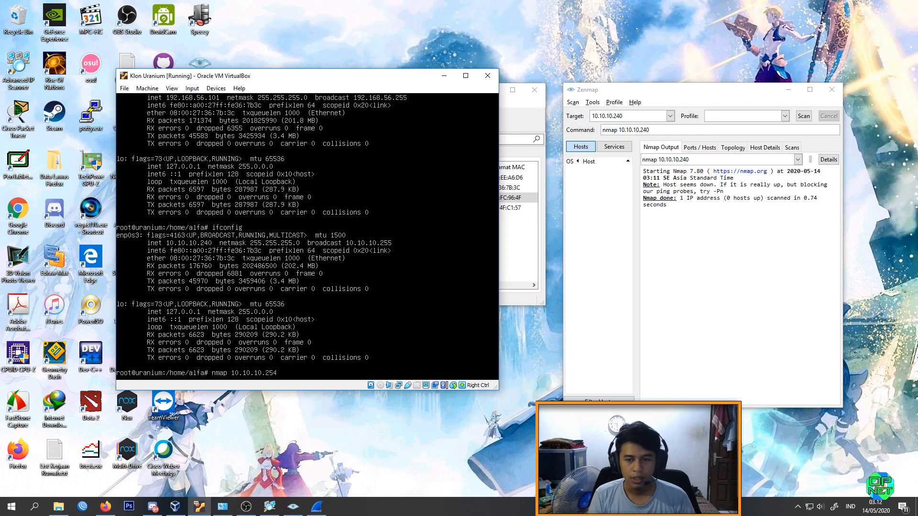
{"action": "key", "text": "Return"}
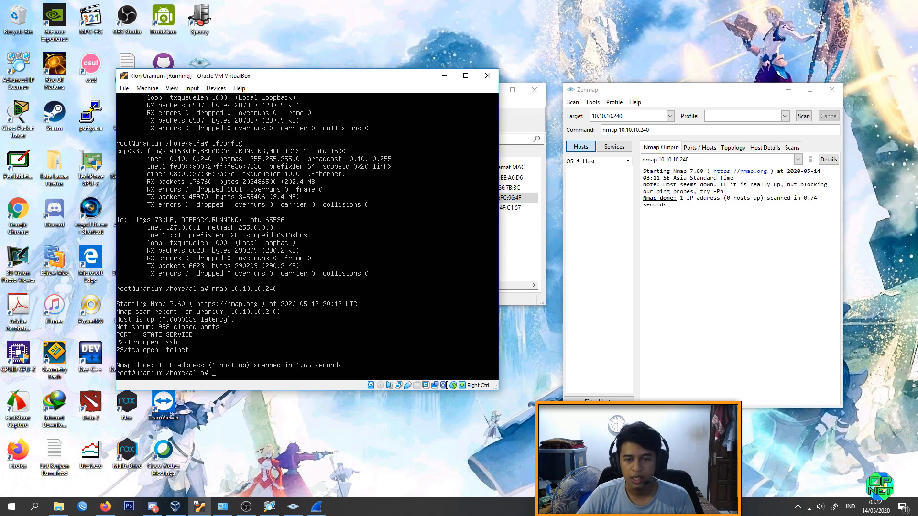
{"action": "left_click_drag", "start_coordinate": [216, 78], "coordinate": [240, 94]}
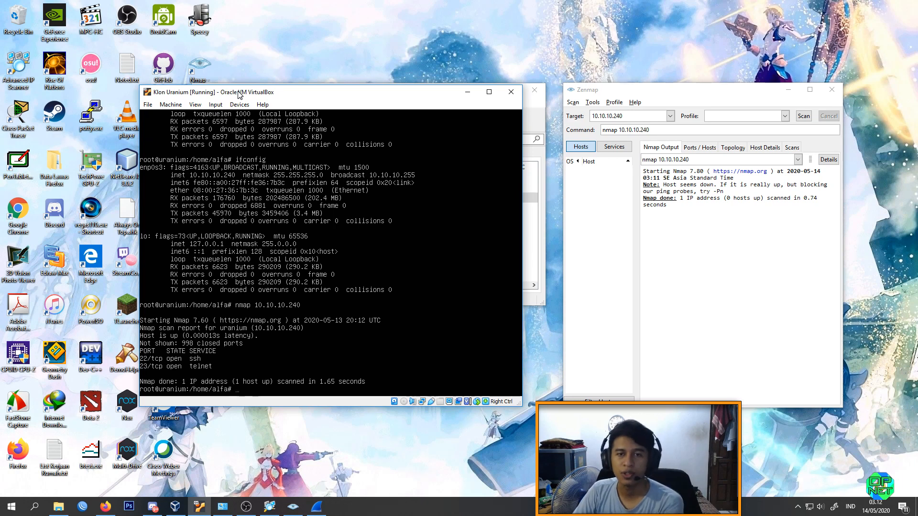
{"action": "left_click_drag", "start_coordinate": [243, 95], "coordinate": [248, 93]}
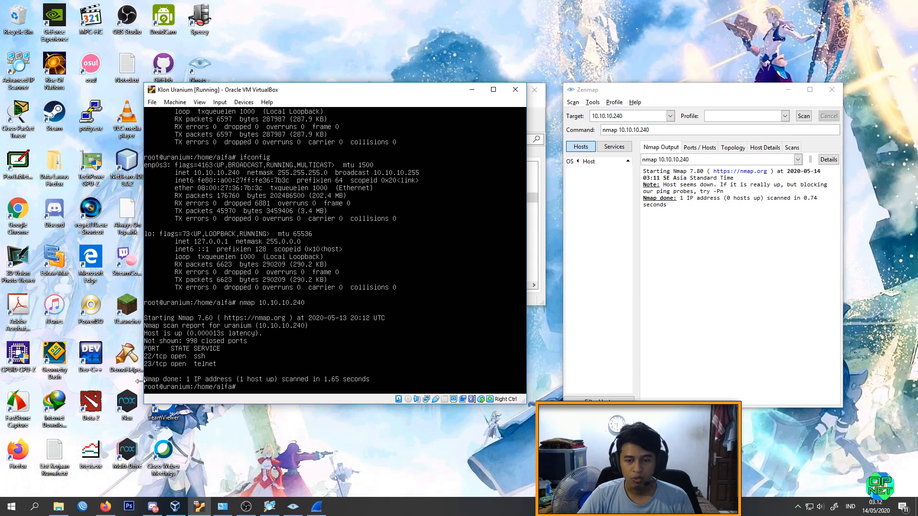
Step: Launch PuTTY and open an SSH connection to 10.10.10.240 on port 22
{"action": "left_click", "coordinate": [304, 489]}
{"action": "key", "text": "super"}
{"action": "type", "text": "pu"}
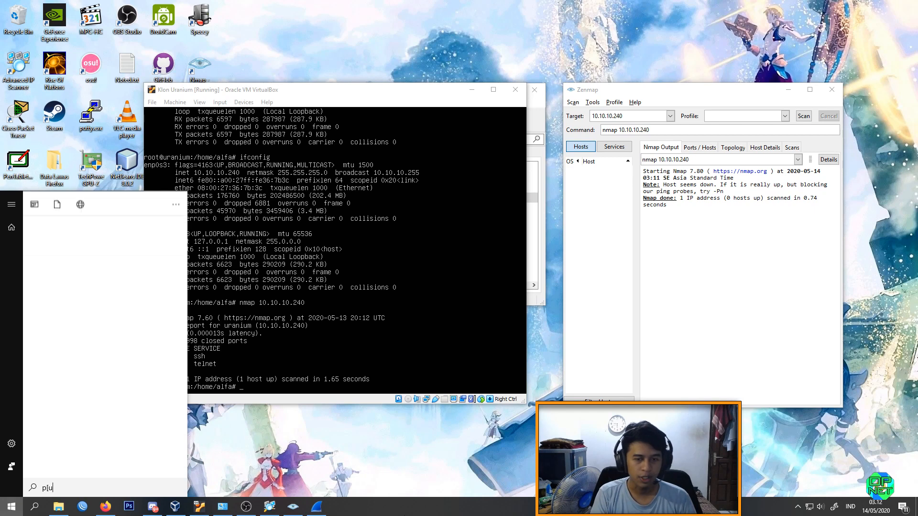
{"action": "key", "text": "Return"}
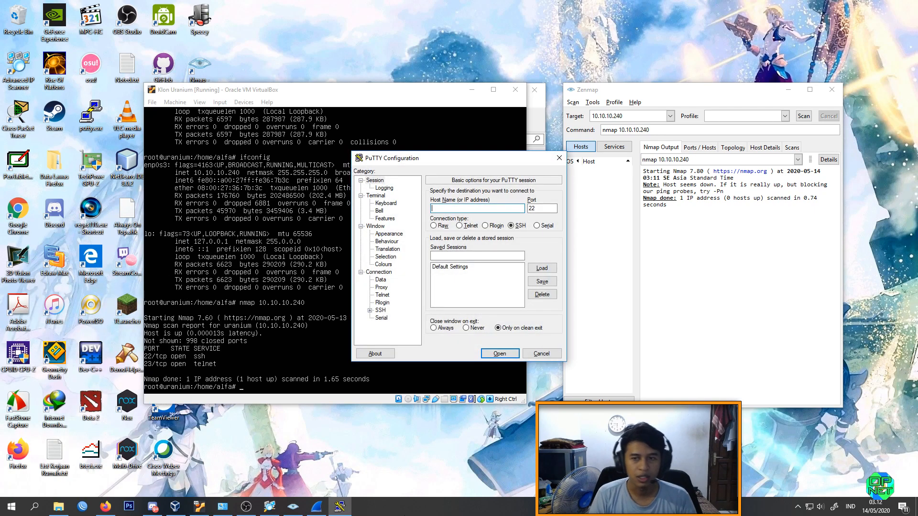
{"action": "type", "text": "10.10.01"}
{"action": "key", "text": "BackSpace"}
{"action": "key", "text": "BackSpace"}
{"action": "type", "text": "10.240"}
{"action": "key", "text": "Return"}
Step: Log in to the SSH session as alfa with the account password
{"action": "type", "text": "alfa"}
{"action": "key", "text": "Return"}
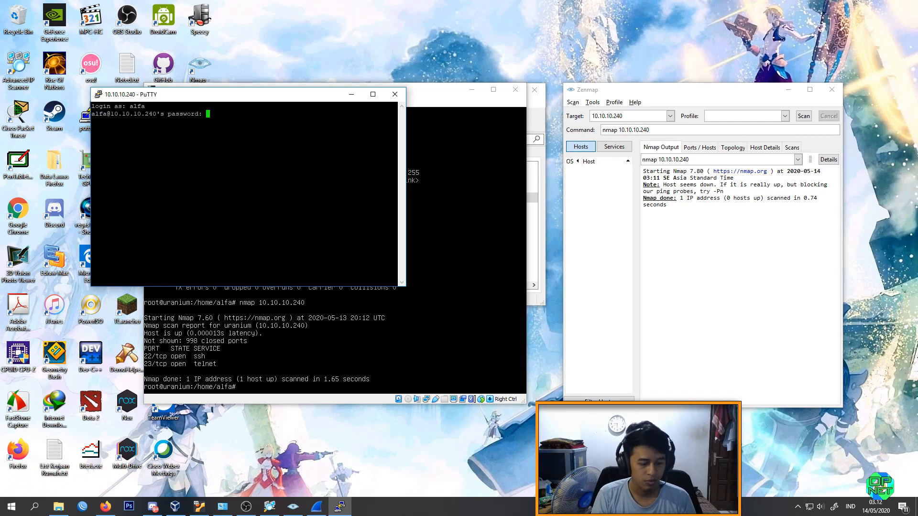
{"action": "key", "text": "Return"}
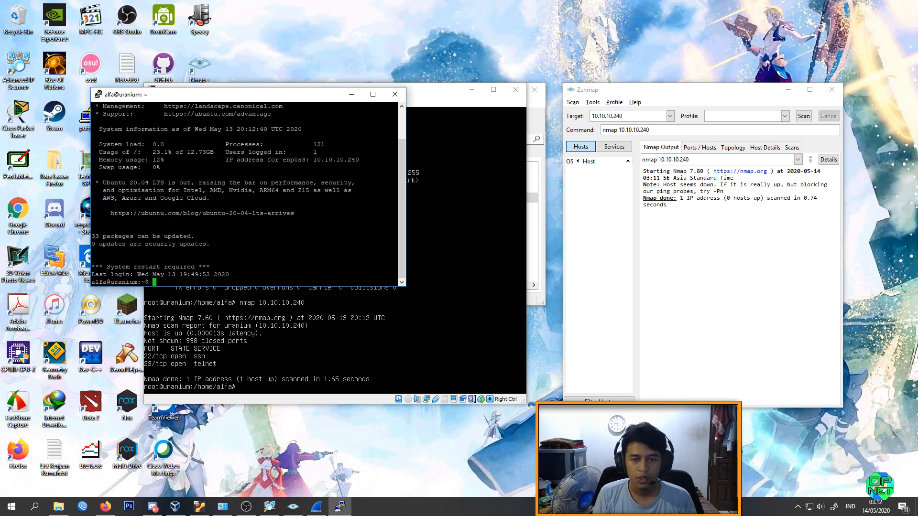
Step: Run ifconfig in the SSH session to check the server's network address
{"action": "key", "text": "Return"}
{"action": "key", "text": "Return"}
{"action": "type", "text": "ifconfig"}
{"action": "key", "text": "Return"}
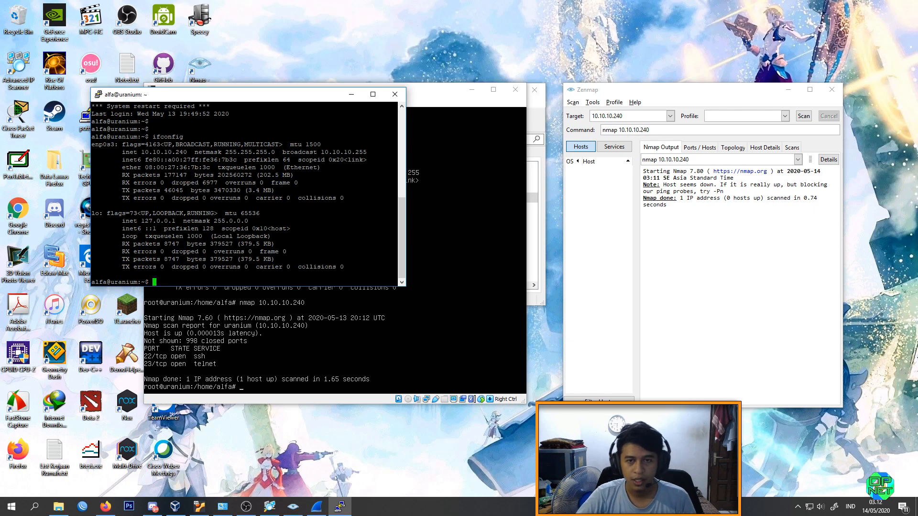
{"action": "type", "text": "nmap 10.10.10.140"}
{"action": "key", "text": "Return"}
{"action": "key", "text": "ctrl+c"}
Step: Run nmap 10.10.10.240 in the SSH session by correcting the previous command's address
{"action": "key", "text": "Up"}
{"action": "key", "text": "BackSpace"}
{"action": "key", "text": "BackSpace"}
{"action": "key", "text": "BackSpace"}
{"action": "type", "text": "240"}
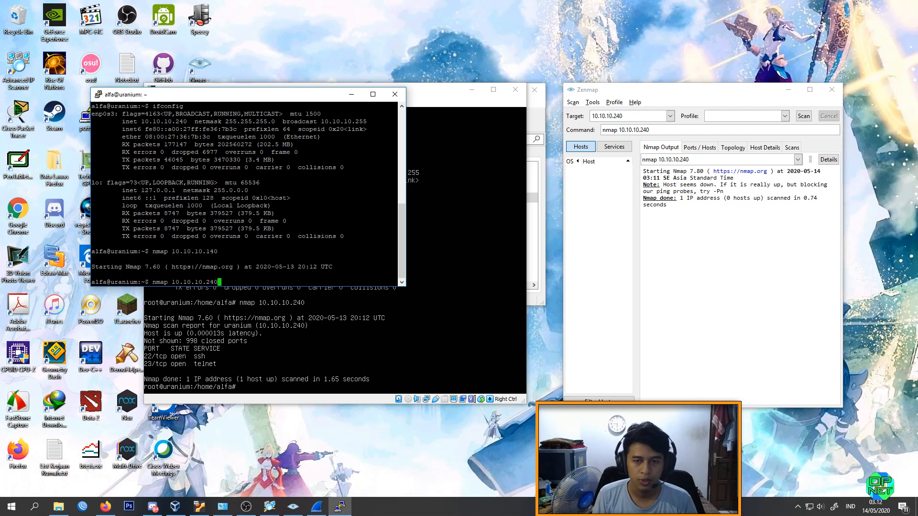
{"action": "key", "text": "Return"}
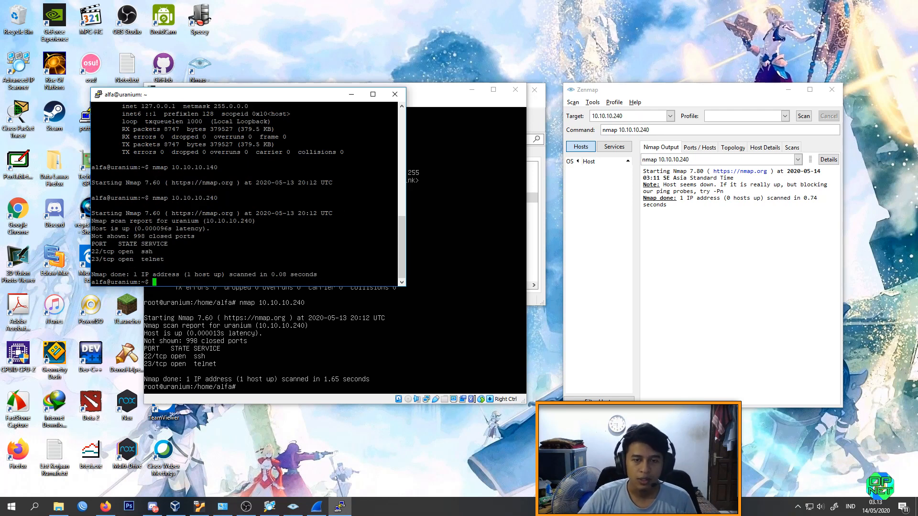
Step: Highlight port 23 in the SSH session's scan result and compare that result with the Zenmap output
{"action": "mouse_move", "coordinate": [91, 251]}
{"action": "left_mouse_down"}
{"action": "mouse_move", "coordinate": [102, 252]}
{"action": "mouse_move", "coordinate": [98, 259]}
{"action": "left_mouse_up"}
{"action": "left_click_drag", "start_coordinate": [261, 101], "coordinate": [293, 148]}
{"action": "left_click", "coordinate": [688, 93]}
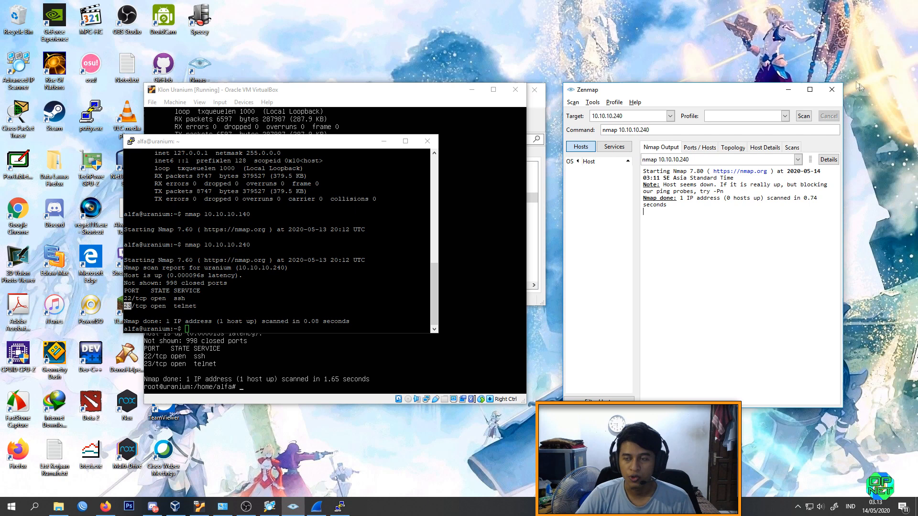
{"action": "left_click", "coordinate": [285, 149]}
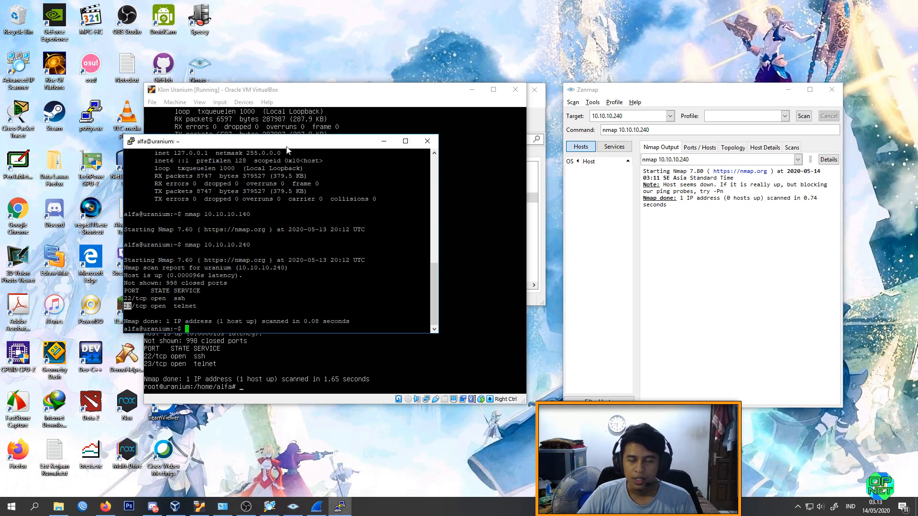
{"action": "left_click_drag", "start_coordinate": [675, 96], "coordinate": [670, 96]}
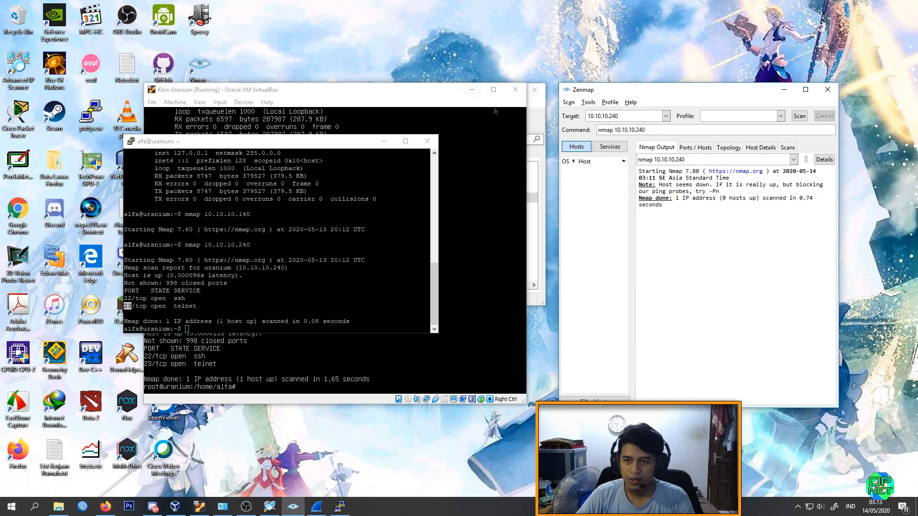
Step: Select host 10.10.10.1 in Advanced IP Scanner, then run nmap 10.10.10.1 in the PuTTY session
{"action": "left_click", "coordinate": [540, 113]}
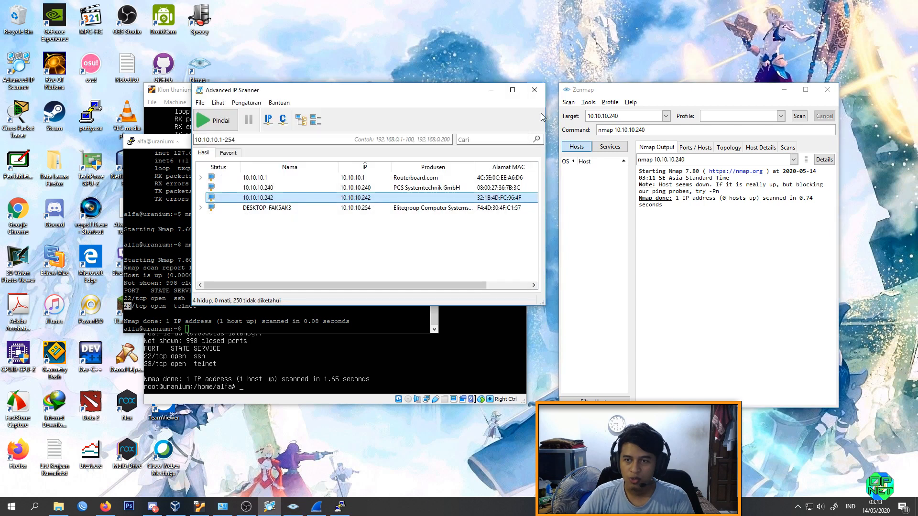
{"action": "left_click", "coordinate": [268, 178]}
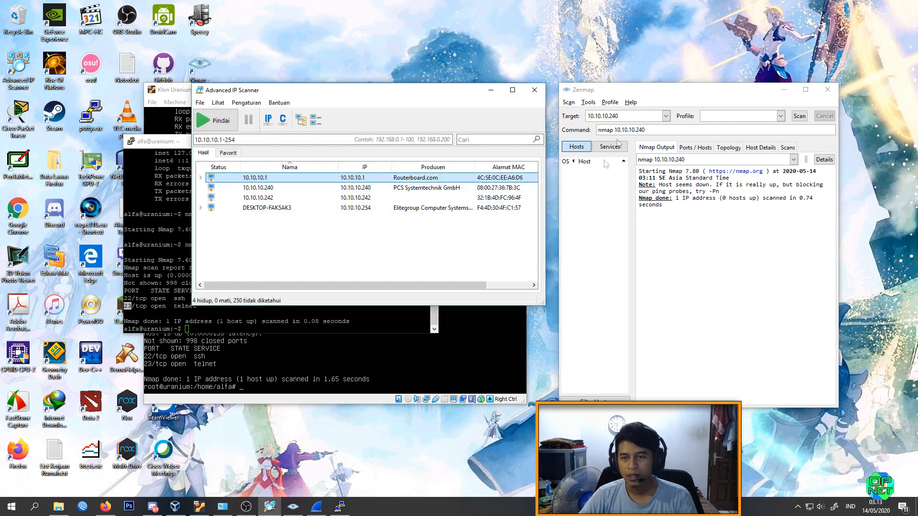
{"action": "left_click", "coordinate": [168, 141]}
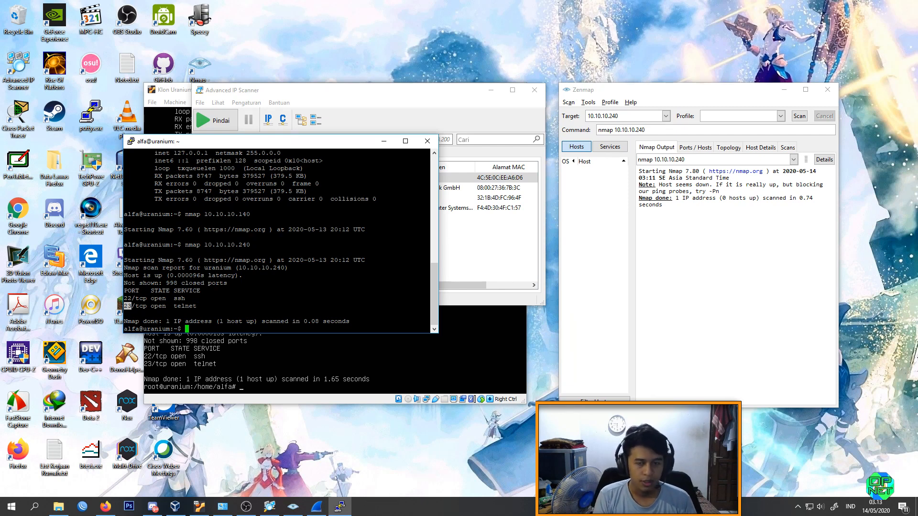
{"action": "type", "text": "nmap 10"}
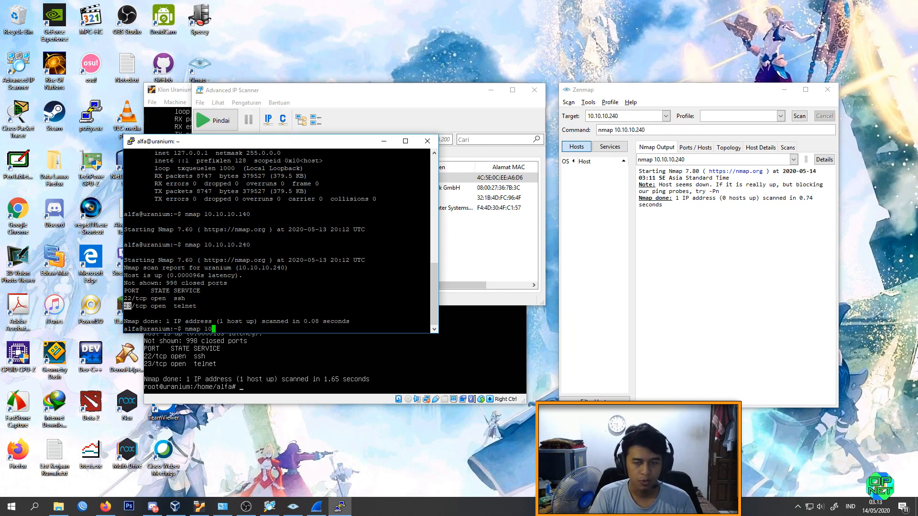
{"action": "type", "text": ".10.10.10."}
{"action": "key", "text": "Return"}
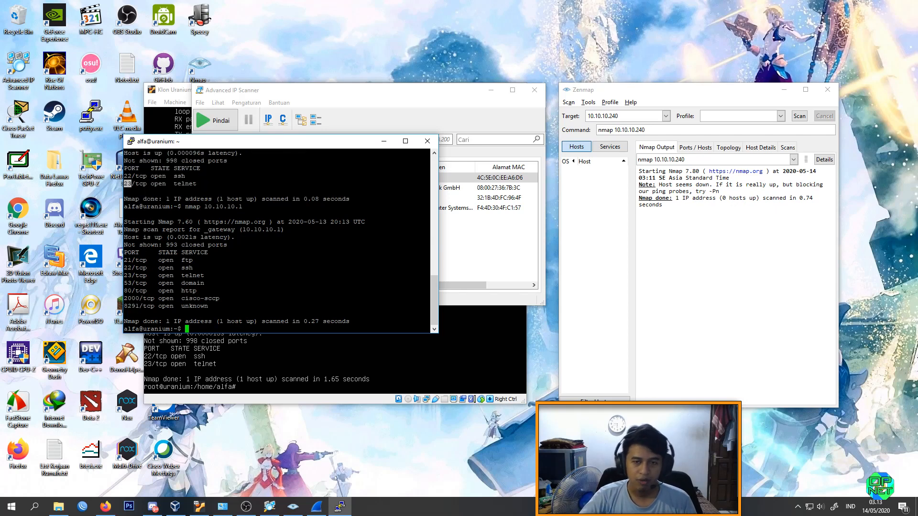
Step: Highlight the 8291/tcp entry in the SSH session's scan of 10.10.10.1 and move the window below the Advanced IP Scanner host list
{"action": "left_click_drag", "start_coordinate": [124, 239], "coordinate": [187, 259]}
{"action": "left_click", "coordinate": [187, 260]}
{"action": "double_click", "coordinate": [188, 268]}
{"action": "left_click", "coordinate": [189, 275]}
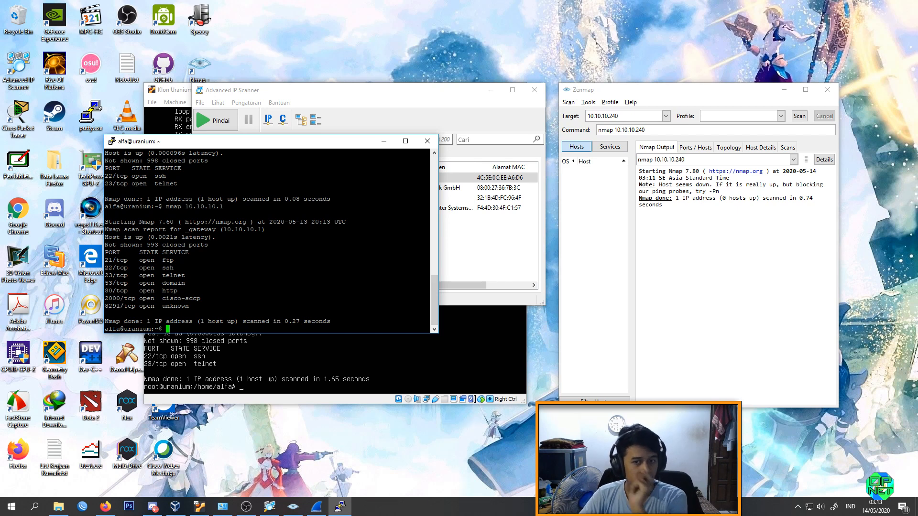
{"action": "left_click_drag", "start_coordinate": [203, 298], "coordinate": [106, 306]}
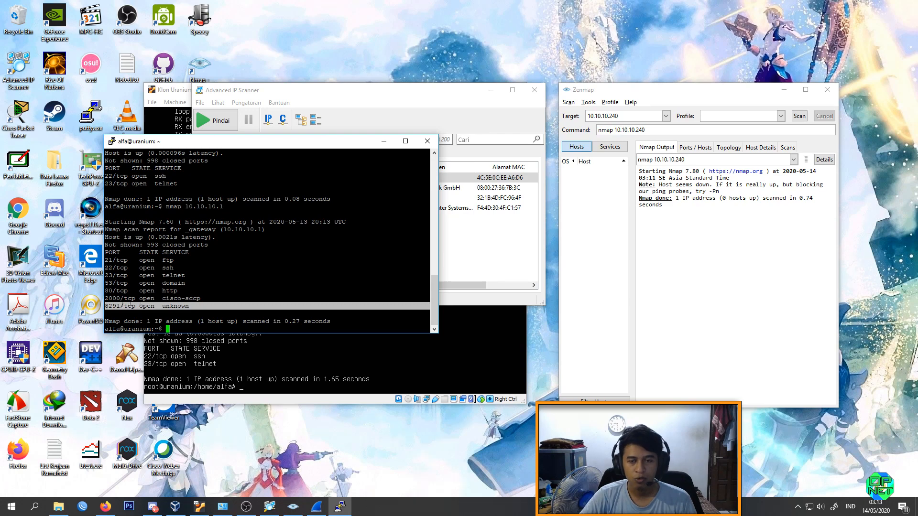
{"action": "mouse_move", "coordinate": [331, 144]}
{"action": "left_mouse_down"}
{"action": "mouse_move", "coordinate": [352, 217]}
{"action": "mouse_move", "coordinate": [387, 270]}
{"action": "left_mouse_up"}
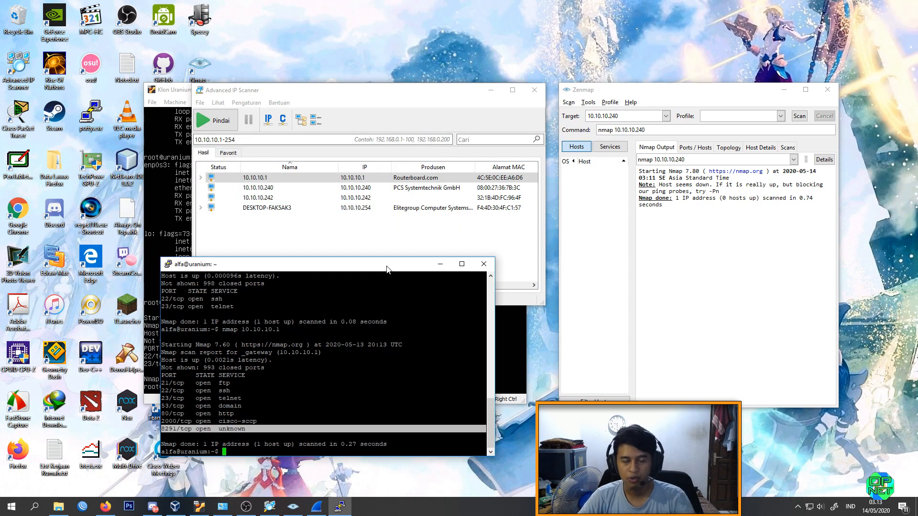
{"action": "left_click_drag", "start_coordinate": [314, 267], "coordinate": [293, 222]}
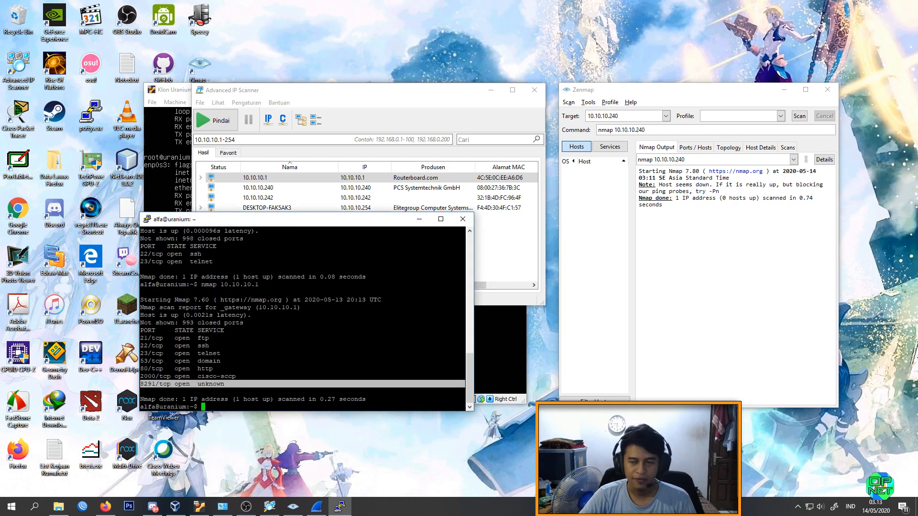
Step: Scan target 10.10.10.1 in Zenmap and inspect the open ports in its output
{"action": "left_click", "coordinate": [628, 103]}
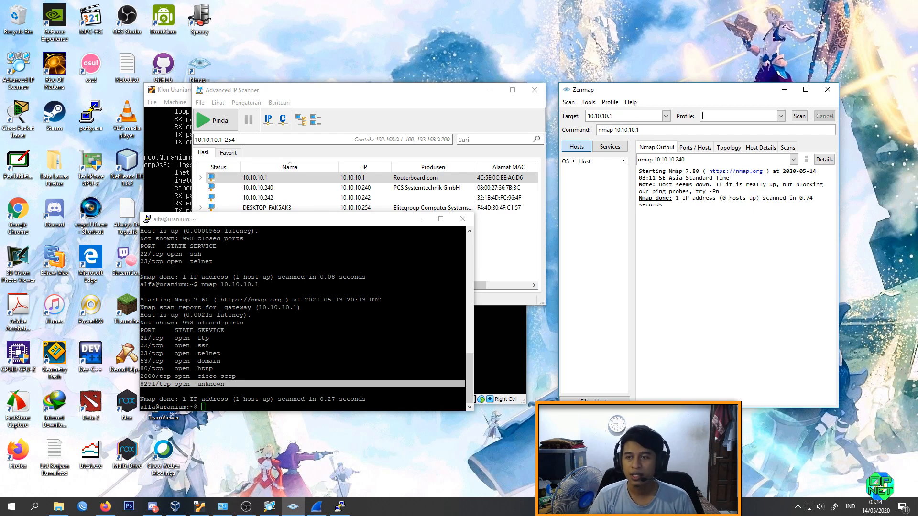
{"action": "left_click", "coordinate": [798, 116]}
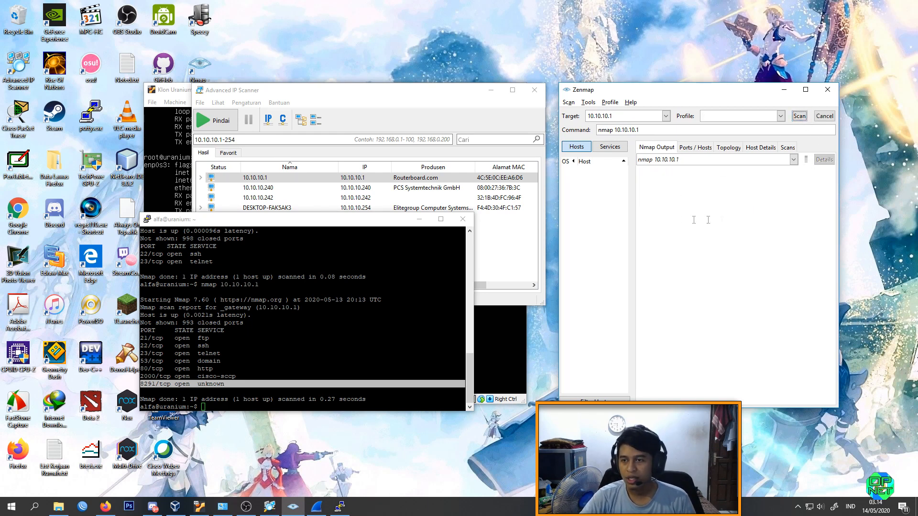
{"action": "left_click_drag", "start_coordinate": [716, 253], "coordinate": [639, 209]}
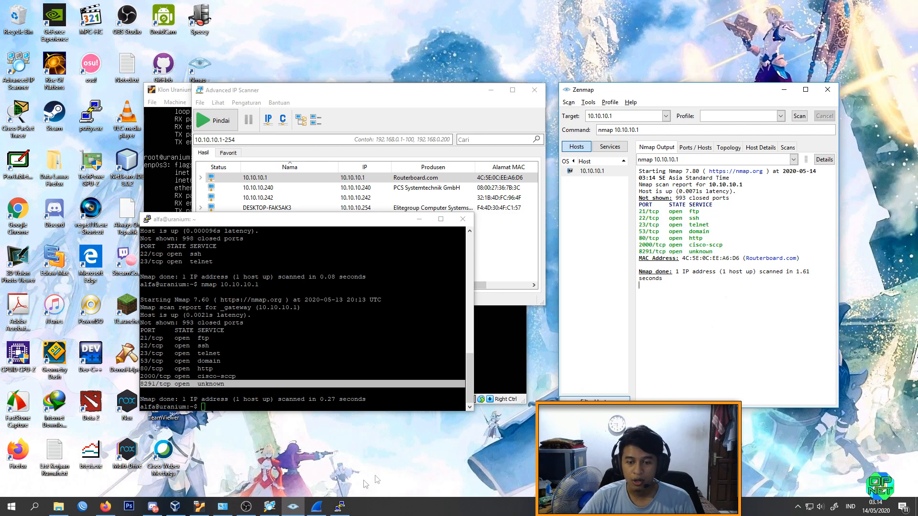
Step: Launch MikroTik WinBox and connect to the router at 10.10.10.1 with the login admin
{"action": "key", "text": "super"}
{"action": "type", "text": "winbo"}
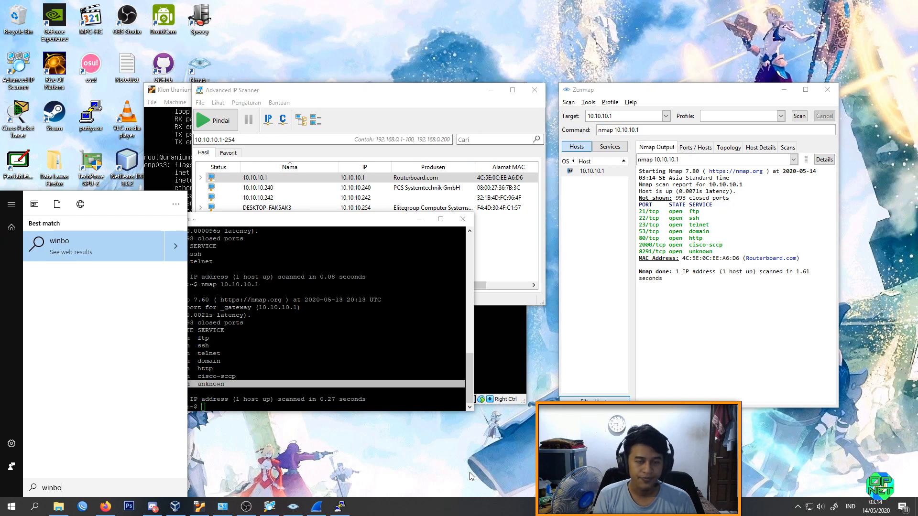
{"action": "key", "text": "Return"}
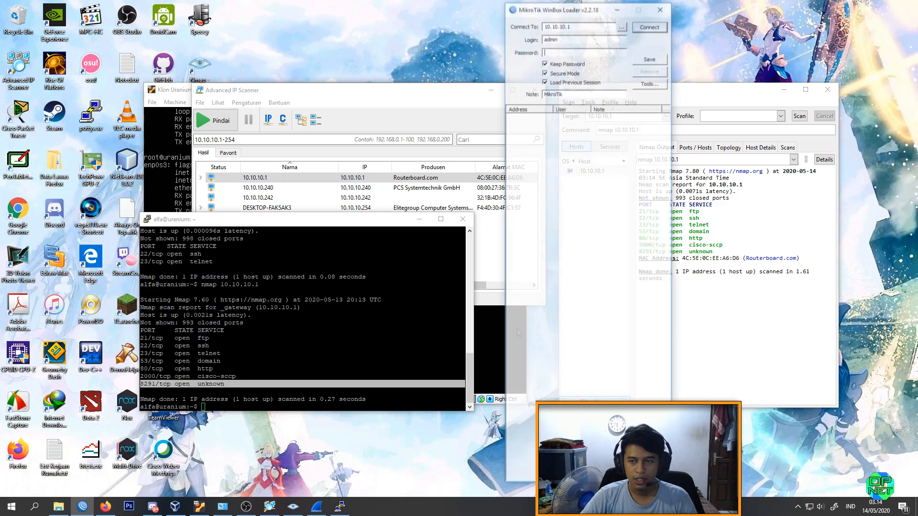
{"action": "key", "text": "Return"}
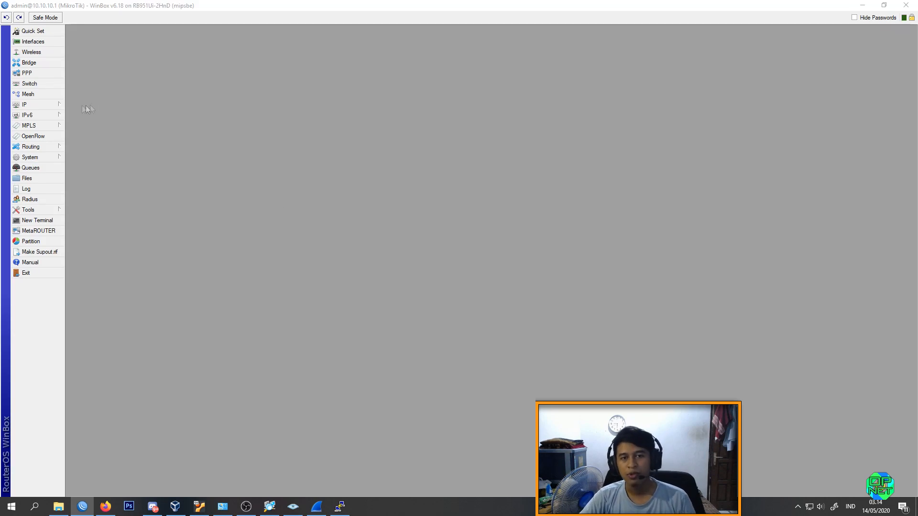
Step: Open the router's IP service list in WinBox and compare its service ports with the Zenmap scan output
{"action": "left_click", "coordinate": [62, 108]}
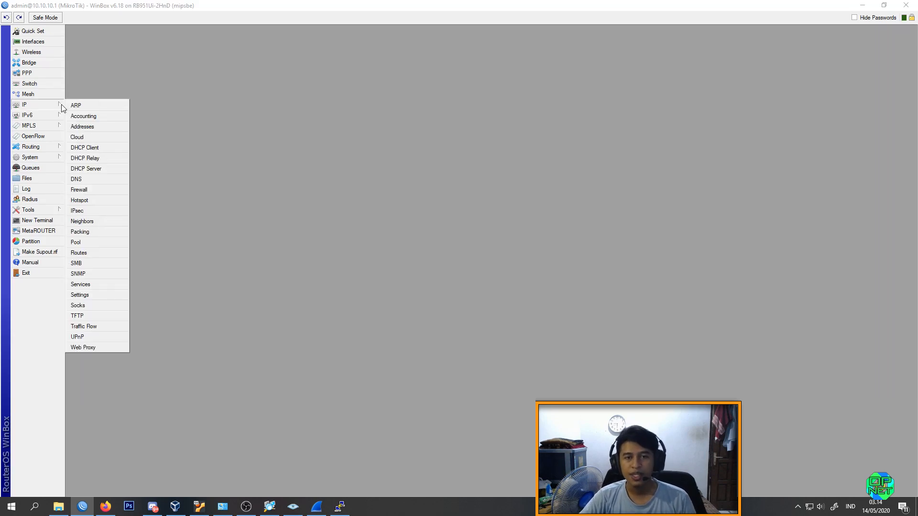
{"action": "left_click", "coordinate": [96, 287]}
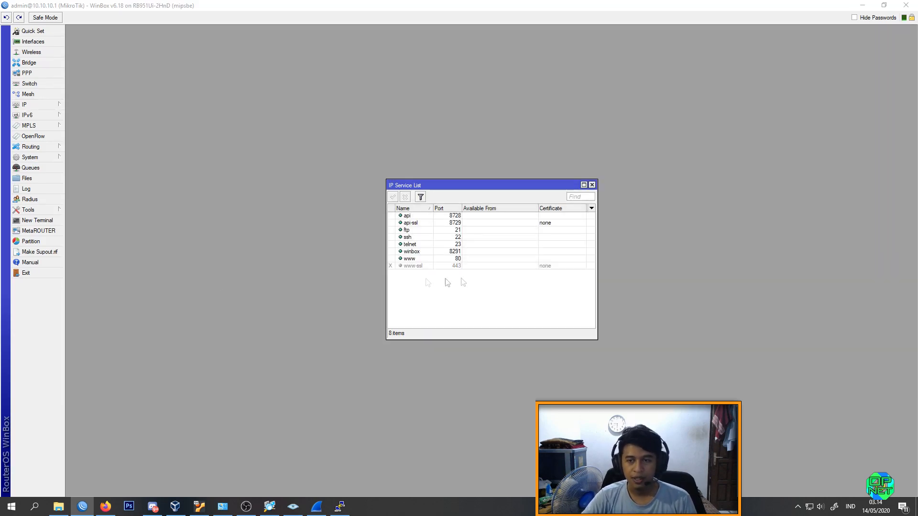
{"action": "left_click", "coordinate": [418, 217]}
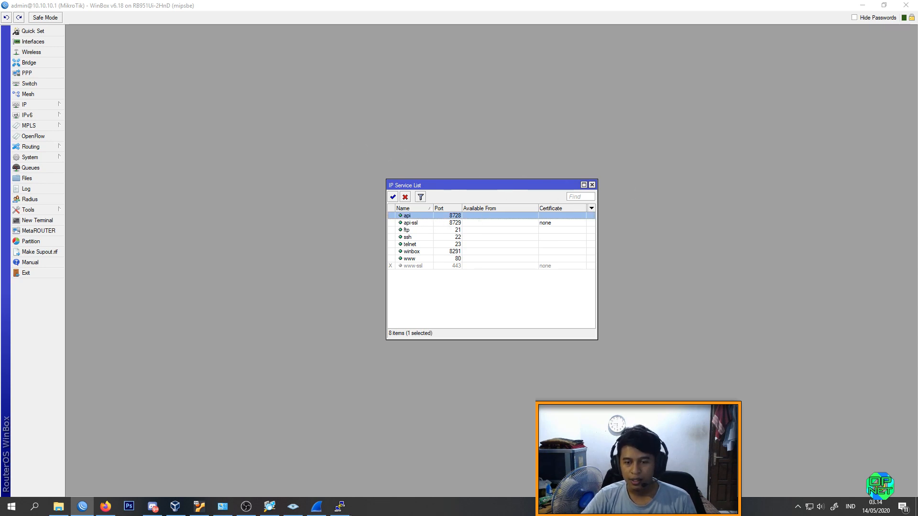
{"action": "left_click", "coordinate": [293, 507]}
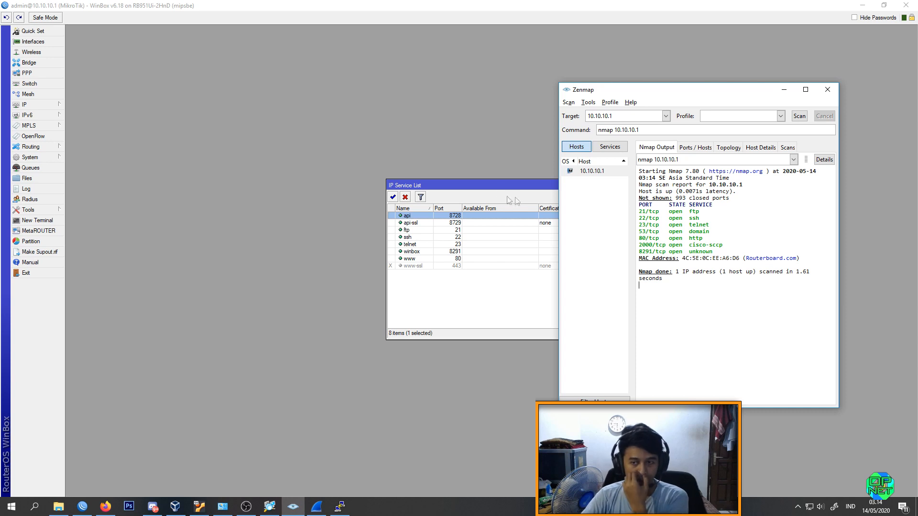
{"action": "left_click", "coordinate": [293, 506]}
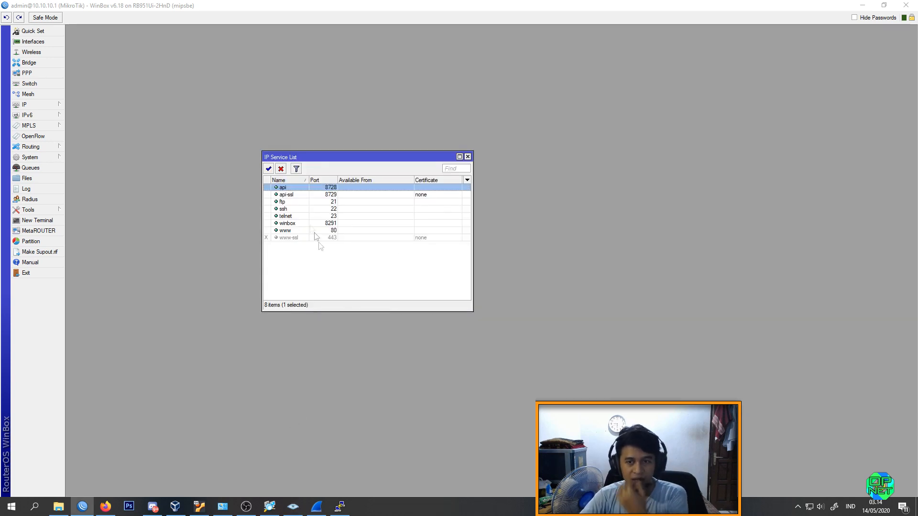
Step: Disable the ftp and telnet services in the IP service list and check the ssh and www entries
{"action": "left_click", "coordinate": [293, 201]}
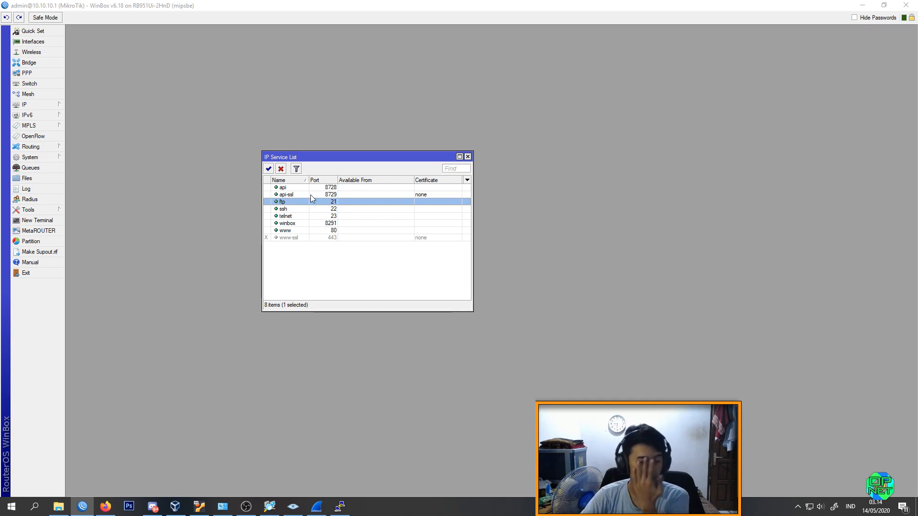
{"action": "left_click", "coordinate": [281, 169]}
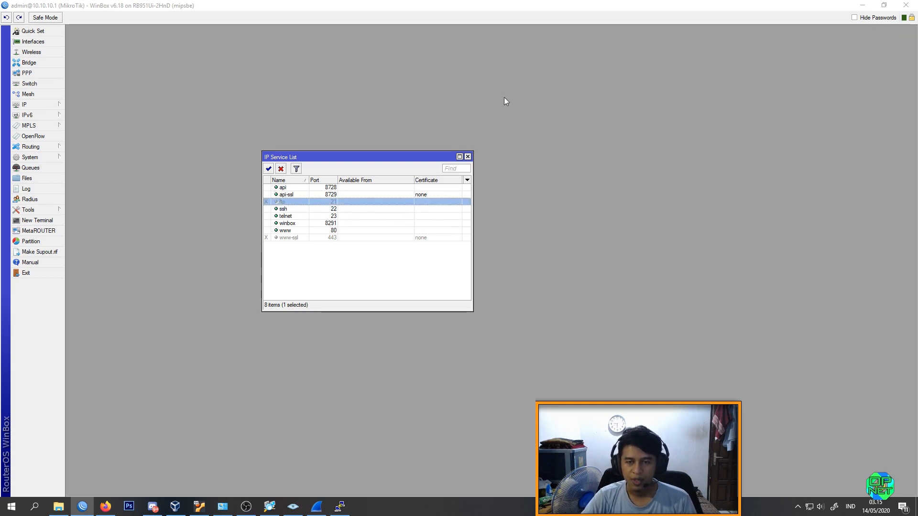
{"action": "left_click", "coordinate": [287, 209]}
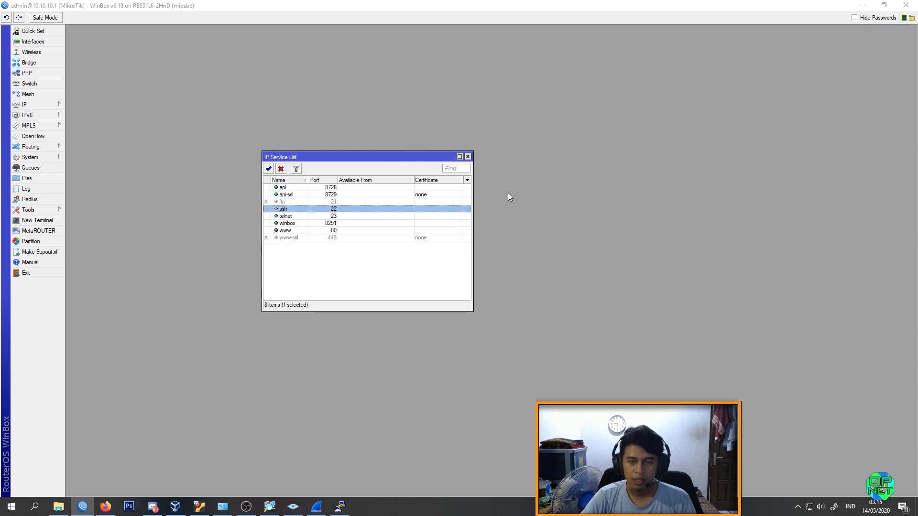
{"action": "left_click", "coordinate": [289, 216]}
{"action": "left_click", "coordinate": [281, 169]}
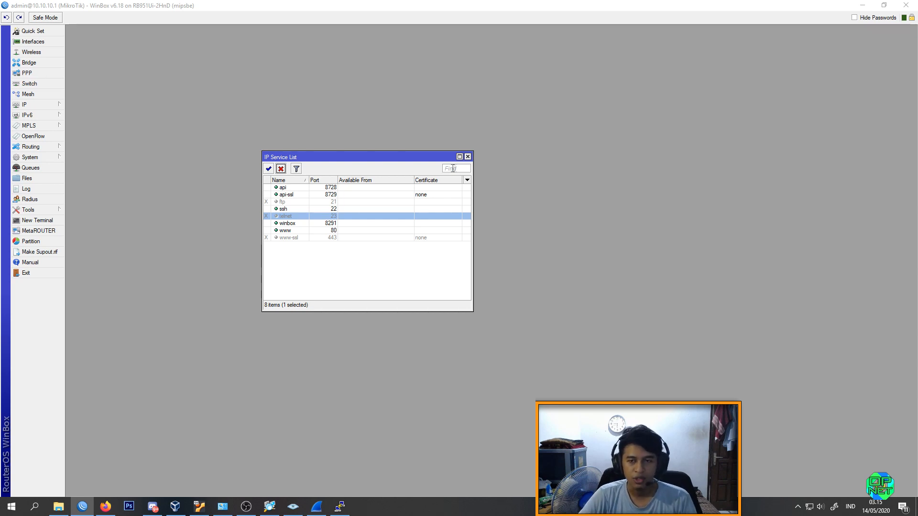
{"action": "left_click", "coordinate": [289, 210]}
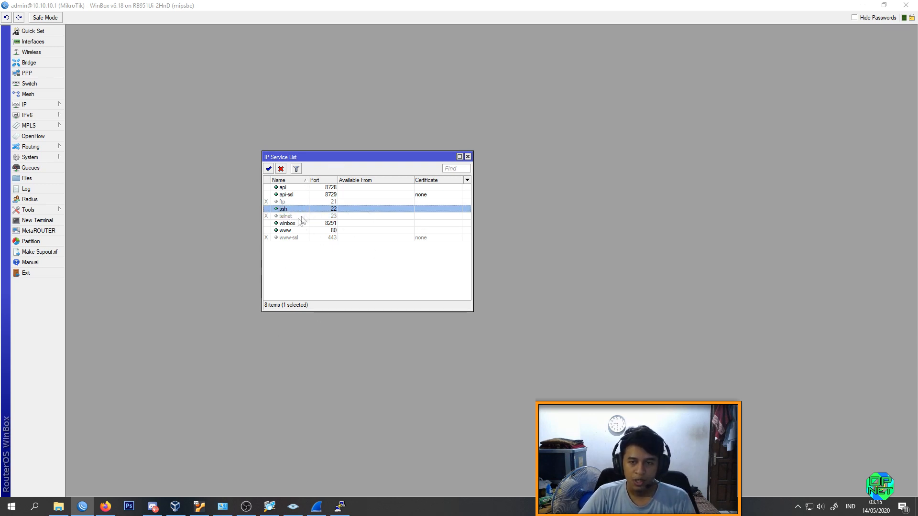
{"action": "left_click", "coordinate": [287, 231]}
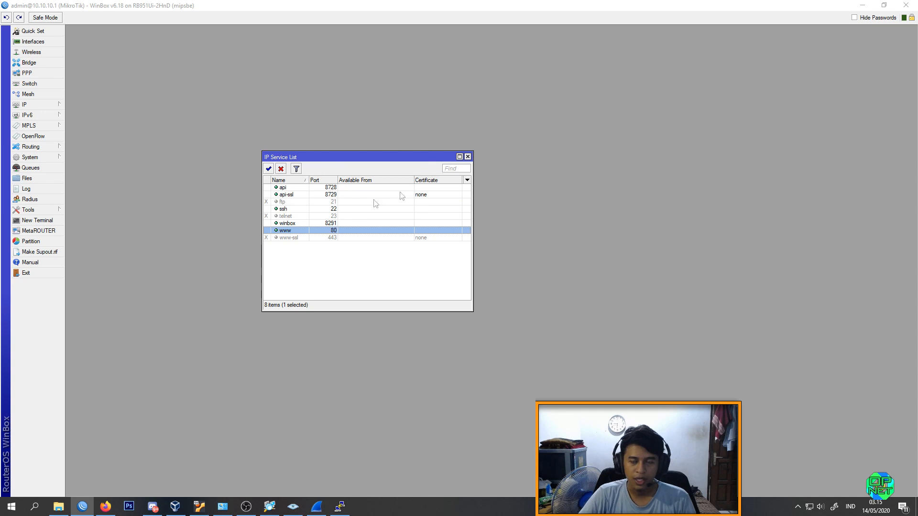
{"action": "left_click", "coordinate": [288, 202]}
{"action": "left_click", "coordinate": [294, 216]}
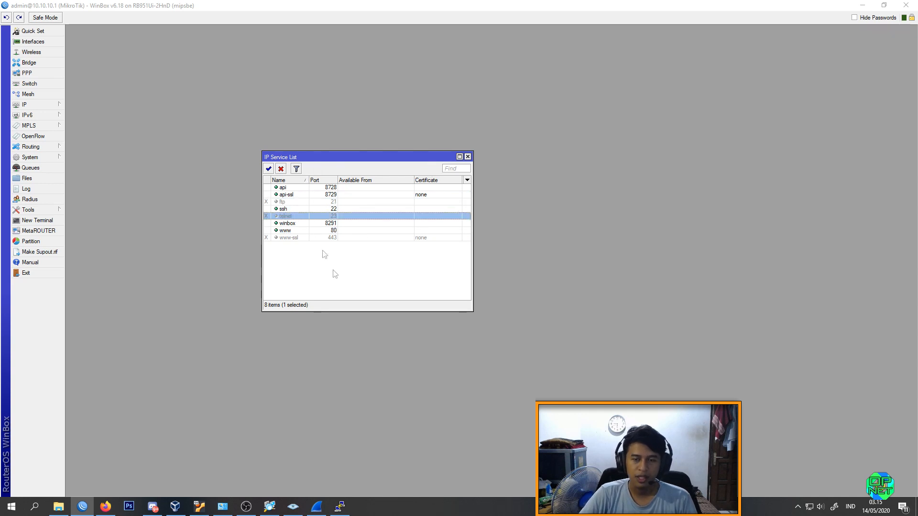
Step: Rescan 10.10.10.1 in Zenmap and highlight the open ports 53, 80 and 2000 in the output
{"action": "left_click", "coordinate": [316, 506]}
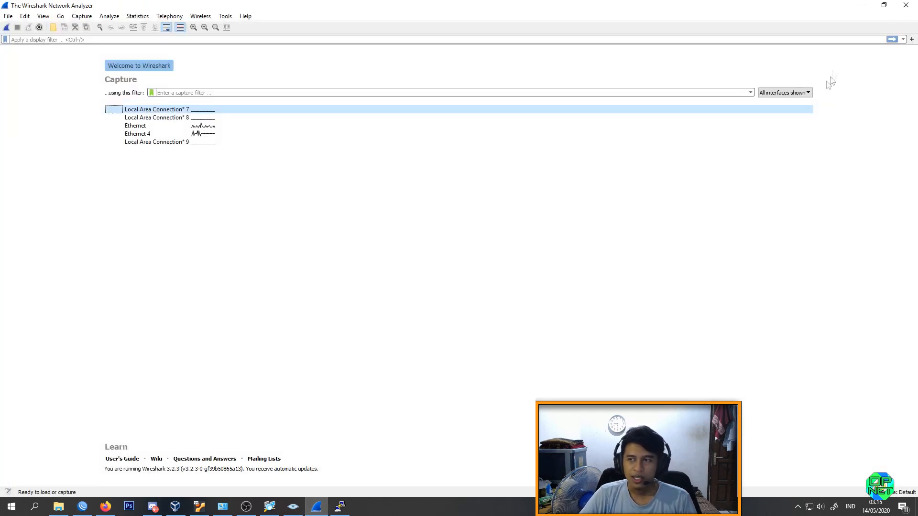
{"action": "left_click", "coordinate": [863, 5]}
{"action": "left_click", "coordinate": [293, 506]}
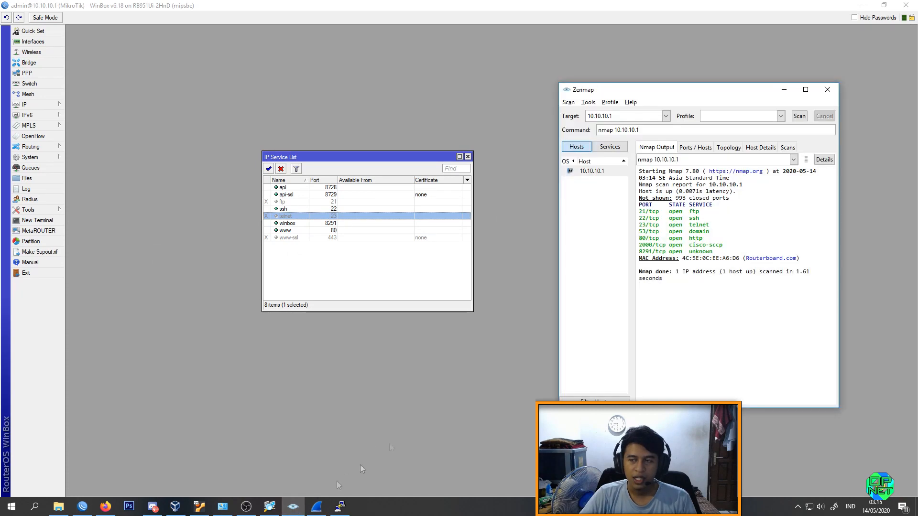
{"action": "left_click", "coordinate": [803, 118]}
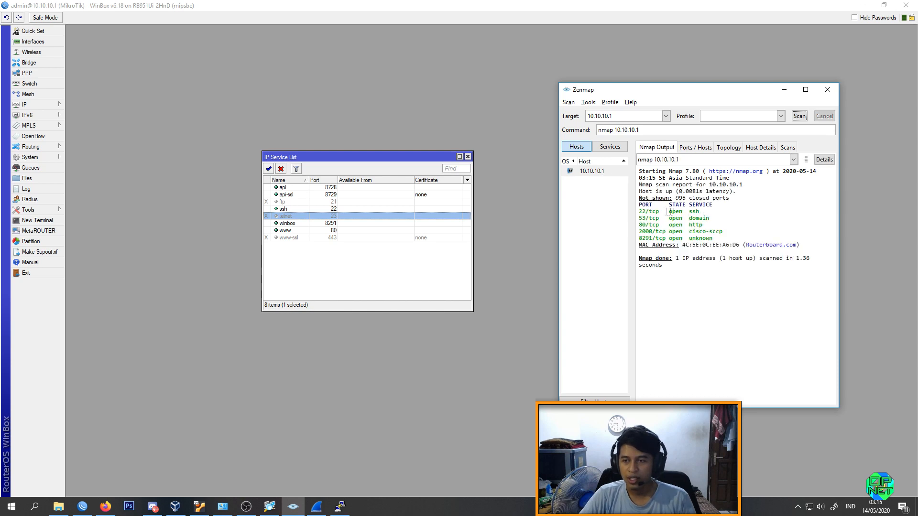
{"action": "mouse_move", "coordinate": [639, 211]}
{"action": "left_mouse_down"}
{"action": "mouse_move", "coordinate": [684, 225]}
{"action": "mouse_move", "coordinate": [741, 224]}
{"action": "mouse_move", "coordinate": [638, 218]}
{"action": "left_mouse_up"}
{"action": "left_click", "coordinate": [741, 225]}
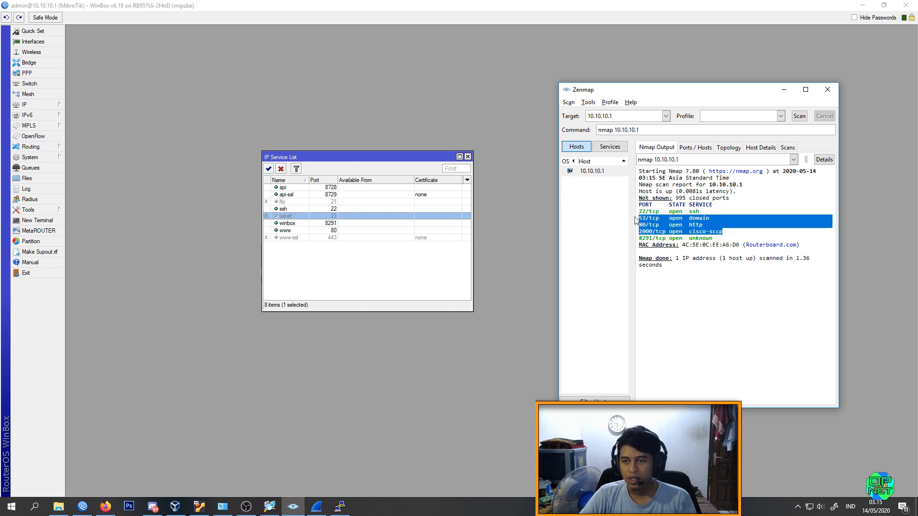
Step: Set the ssh service's port to 23 in WinBox and rescan 10.10.10.1 in Zenmap
{"action": "left_click", "coordinate": [306, 208]}
{"action": "double_click", "coordinate": [304, 208]}
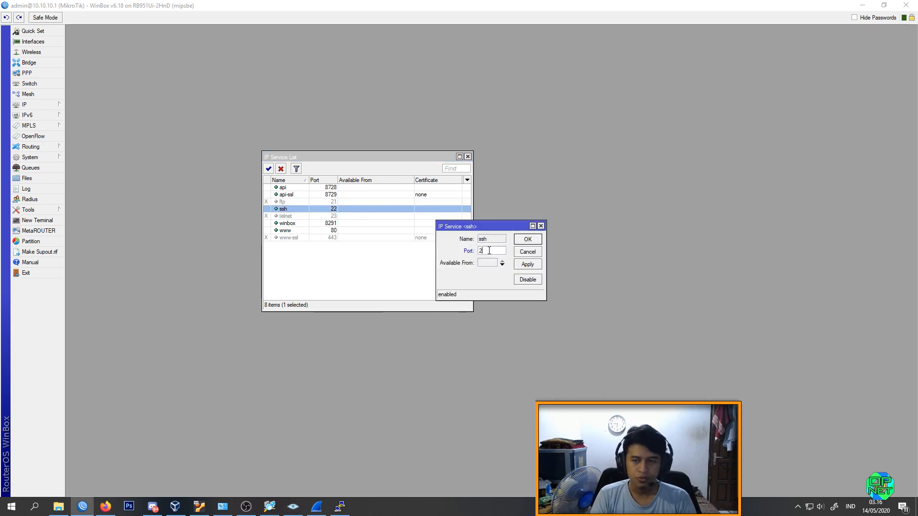
{"action": "left_click", "coordinate": [528, 239]}
{"action": "key", "text": "alt+Tab"}
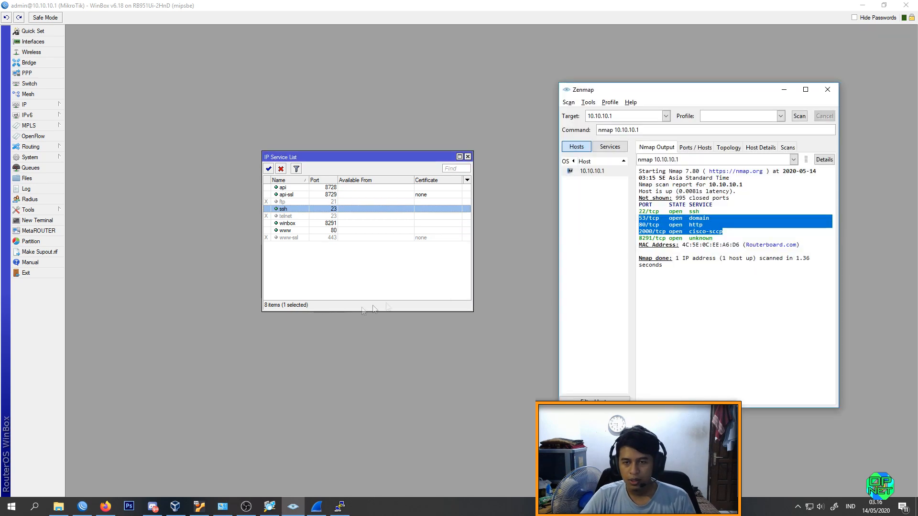
{"action": "left_click", "coordinate": [799, 116]}
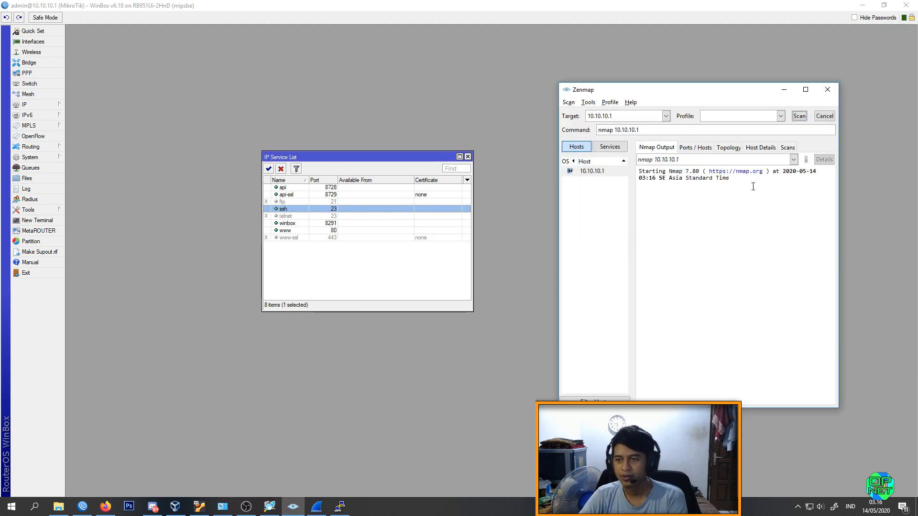
{"action": "left_click_drag", "start_coordinate": [715, 213], "coordinate": [637, 212]}
Step: Set the ssh service's port to 500 in the WinBox IP service list
{"action": "left_click", "coordinate": [294, 212]}
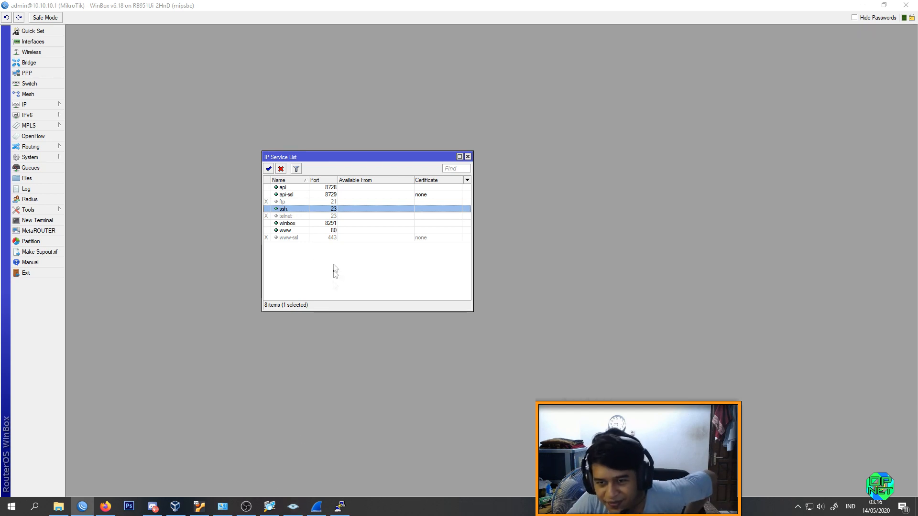
{"action": "double_click", "coordinate": [302, 209]}
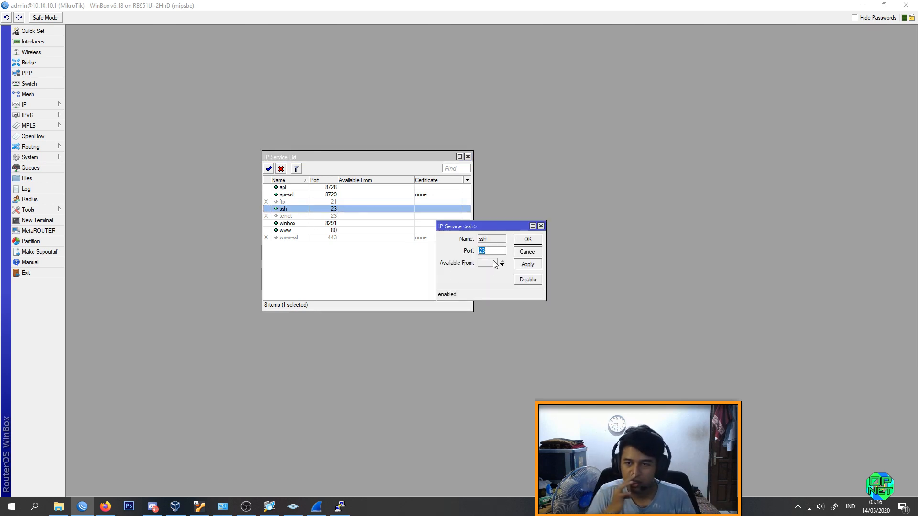
{"action": "key", "text": "BackSpace"}
{"action": "type", "text": "500"}
{"action": "key", "text": "Return"}
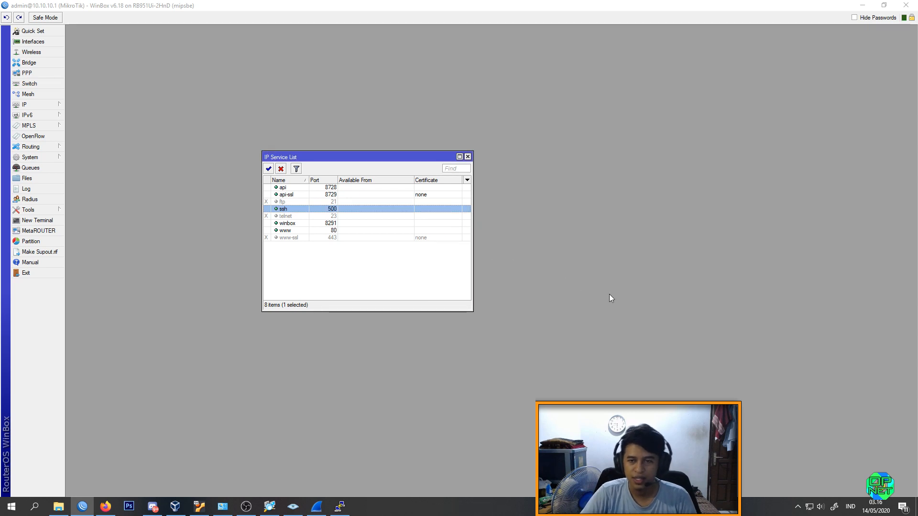
Step: Rescan 10.10.10.1 in Zenmap and highlight the 500/tcp and 8291/tcp entries in the output
{"action": "key", "text": "alt+Tab"}
{"action": "left_click", "coordinate": [799, 116]}
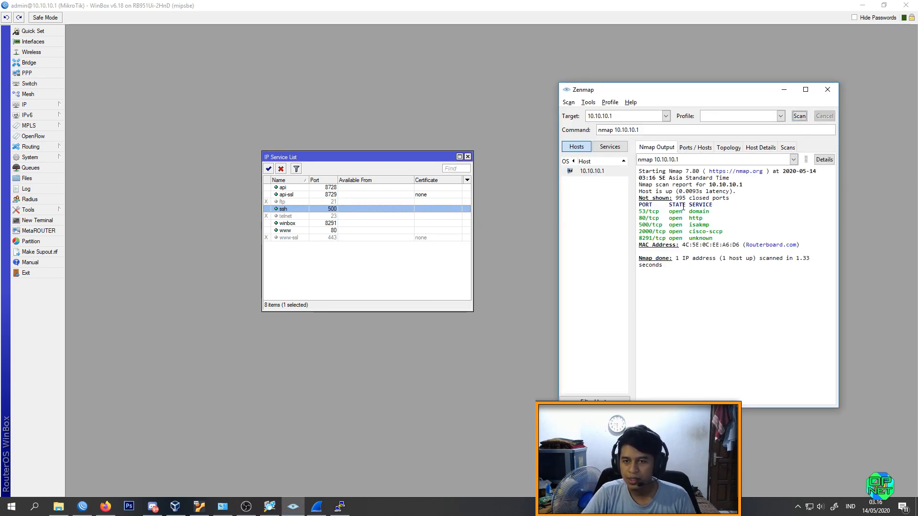
{"action": "left_click_drag", "start_coordinate": [712, 226], "coordinate": [639, 226]}
{"action": "left_click_drag", "start_coordinate": [721, 238], "coordinate": [638, 240]}
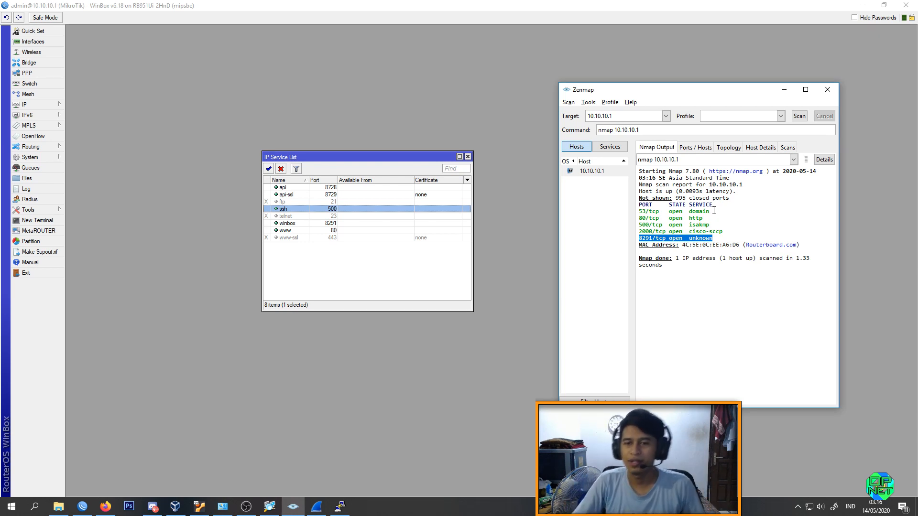
Step: Set the ssh service's port to 22, close the IP service list and minimize WinBox
{"action": "double_click", "coordinate": [333, 209]}
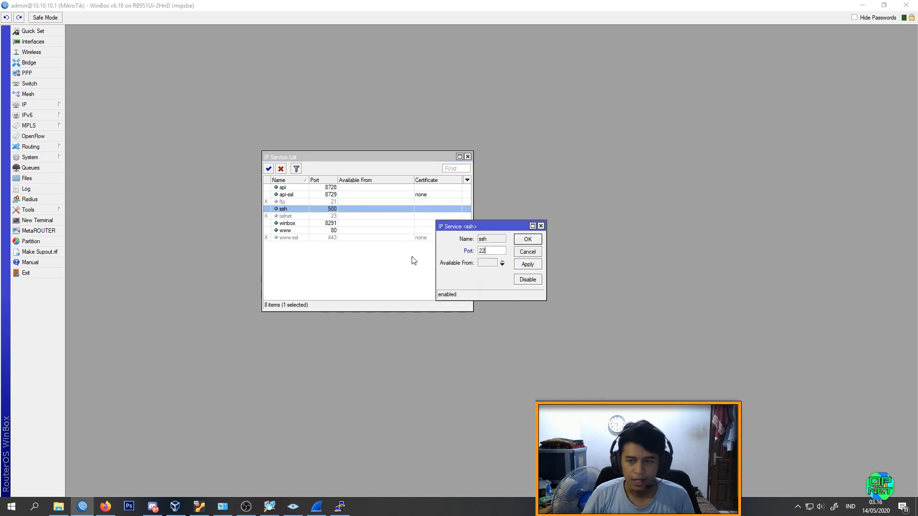
{"action": "type", "text": "22"}
{"action": "key", "text": "Return"}
{"action": "left_click", "coordinate": [467, 157]}
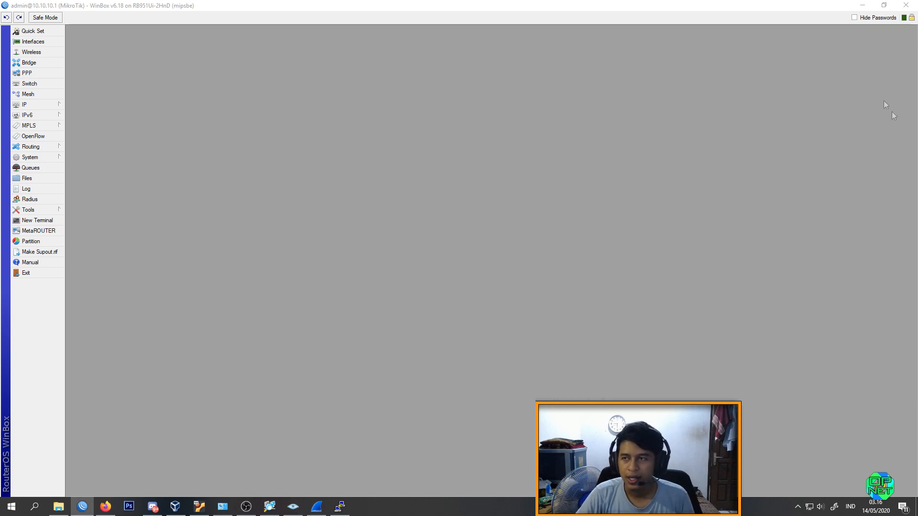
{"action": "left_click", "coordinate": [862, 5]}
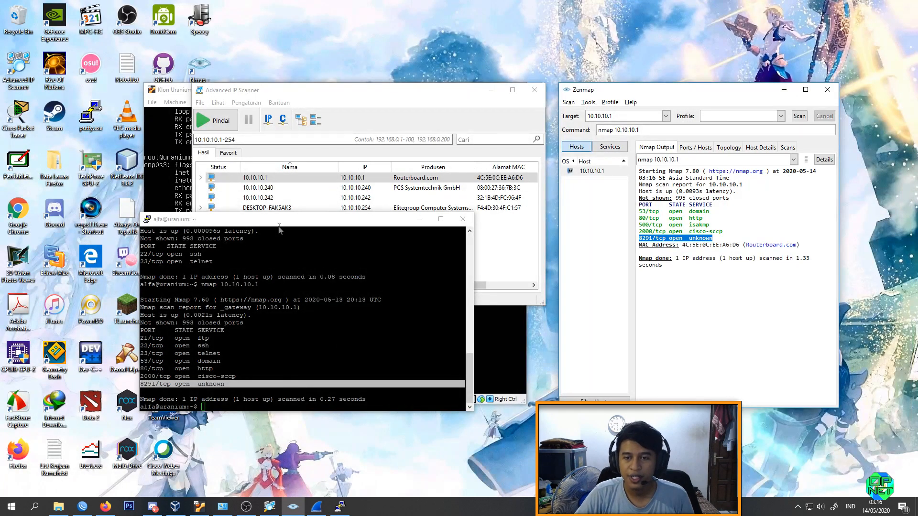
Step: Rerun nmap 10.10.10.1 in the PuTTY session and enlarge the terminal to compare the ports with the previous scan
{"action": "left_click", "coordinate": [279, 227]}
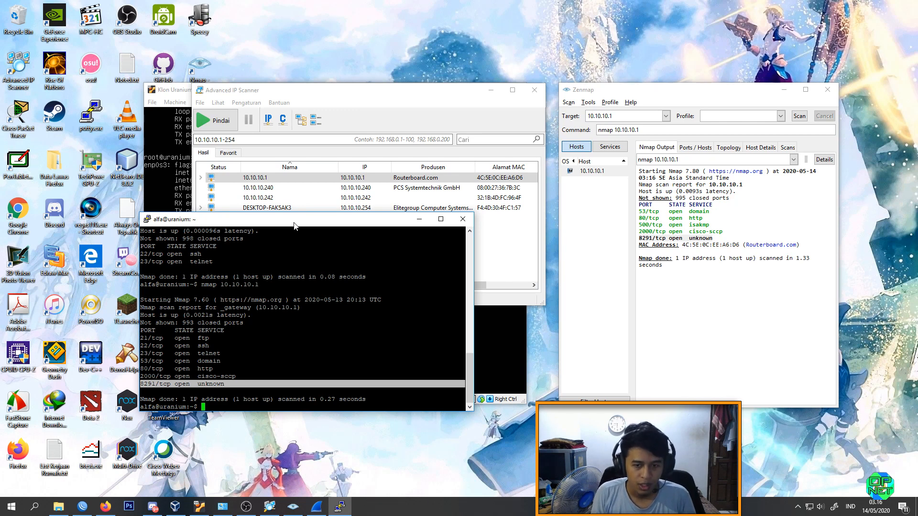
{"action": "key", "text": "Up"}
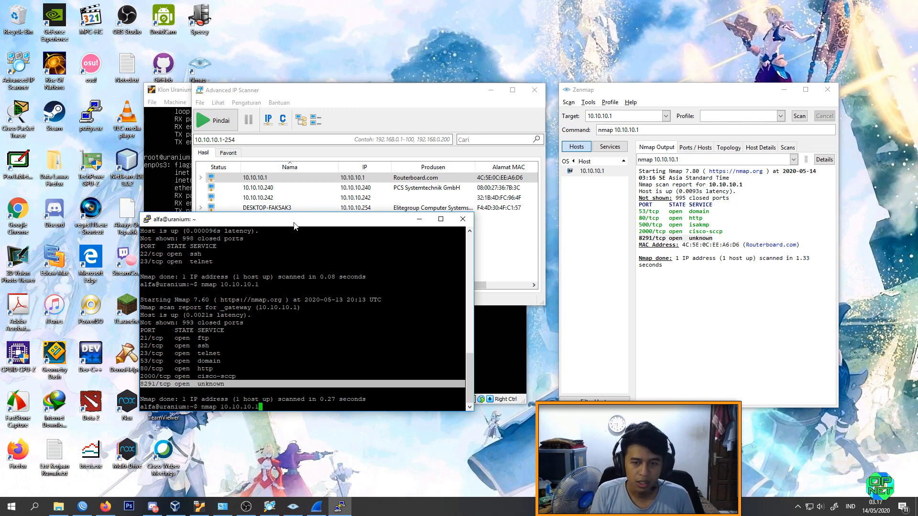
{"action": "key", "text": "Return"}
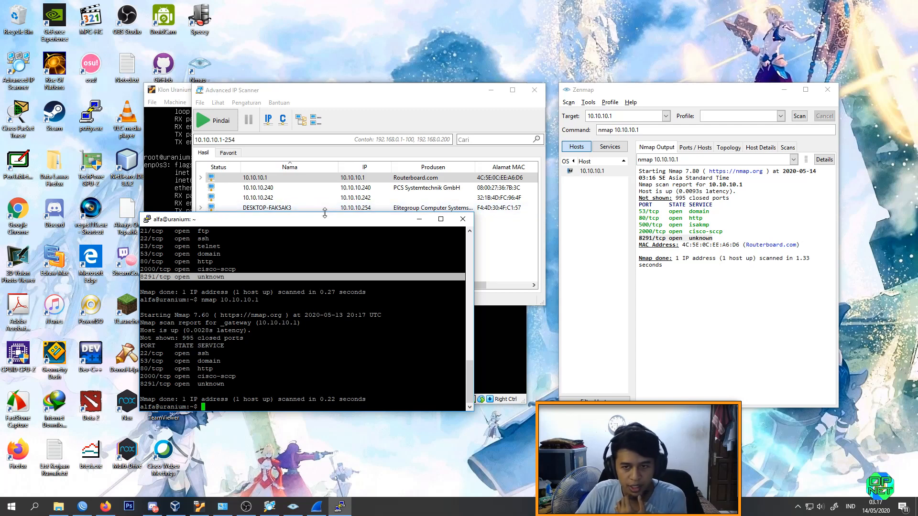
{"action": "left_click_drag", "start_coordinate": [324, 213], "coordinate": [324, 91]}
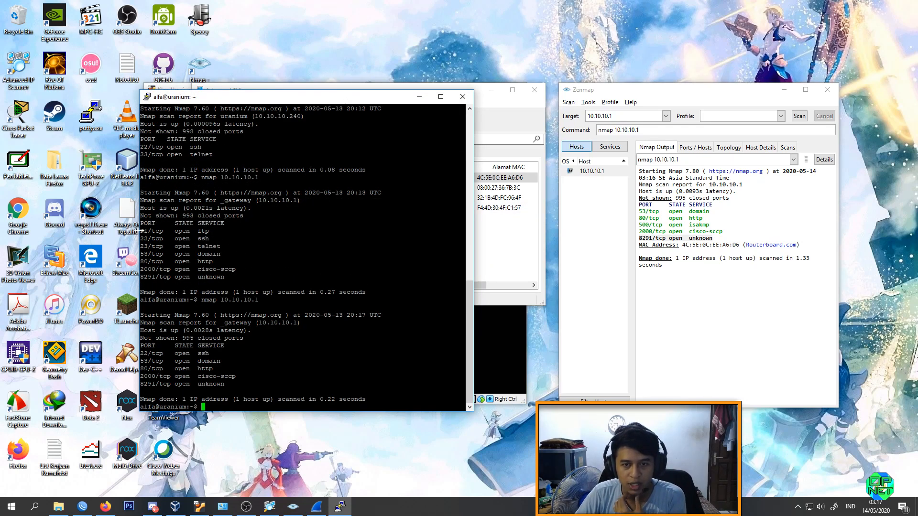
{"action": "left_click_drag", "start_coordinate": [141, 247], "coordinate": [226, 254]}
{"action": "left_click", "coordinate": [226, 253]}
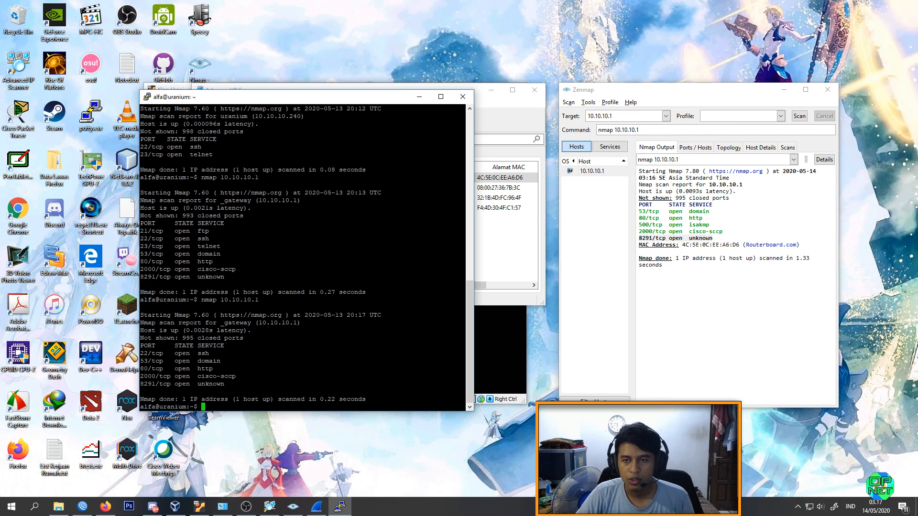
Step: Close the PuTTY session and minimize Advanced IP Scanner to leave the Klon Uranium virtual machine in view
{"action": "left_click", "coordinate": [462, 97]}
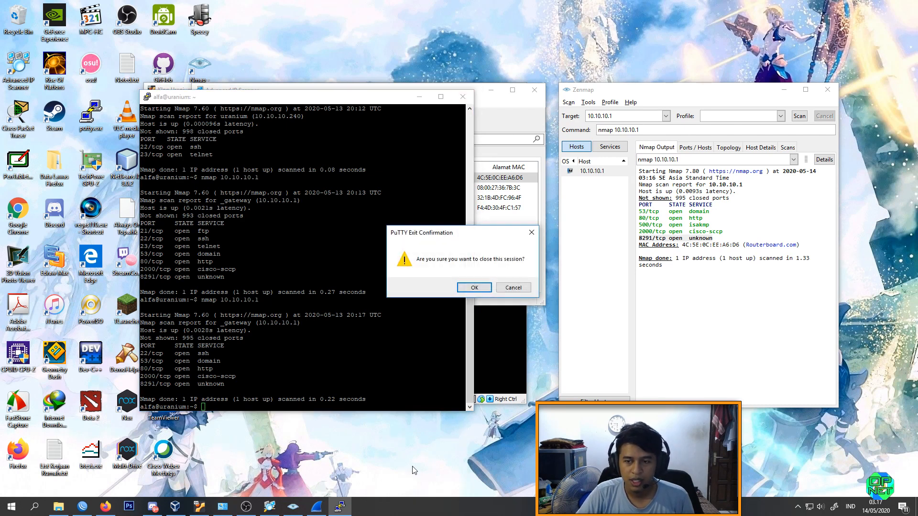
{"action": "left_click", "coordinate": [475, 286]}
{"action": "left_click", "coordinate": [173, 90]}
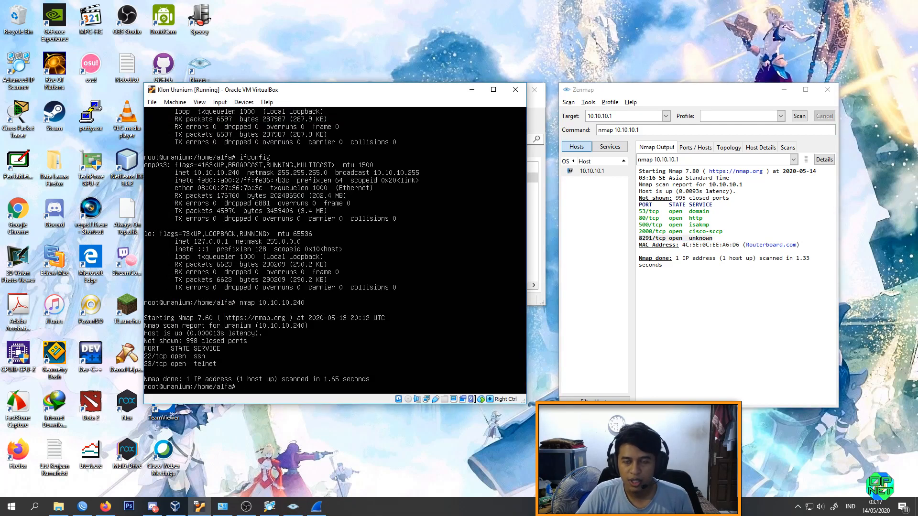
{"action": "left_click", "coordinate": [540, 238]}
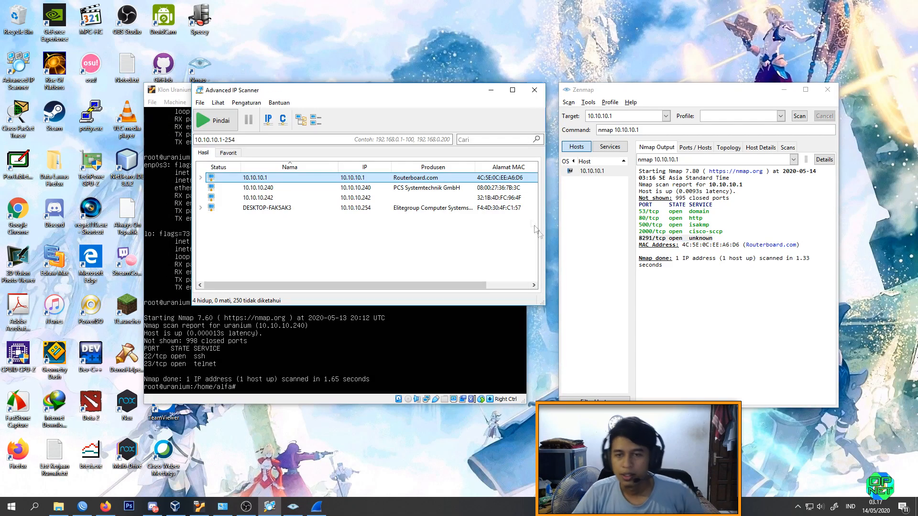
{"action": "left_click", "coordinate": [491, 90]}
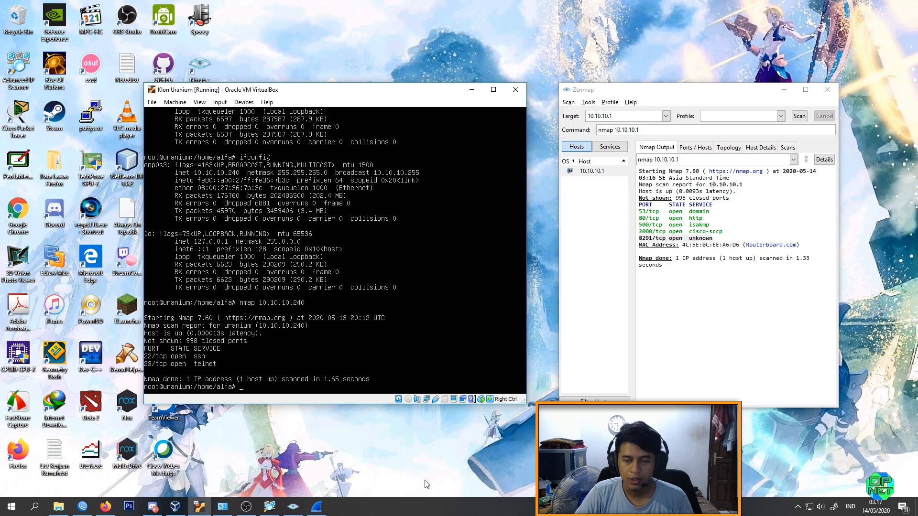
Step: Attach Adapter 1 of the Klon Uranium virtual machine to Host-only Adapter in its network settings
{"action": "right_click", "coordinate": [427, 401]}
{"action": "left_click", "coordinate": [441, 411]}
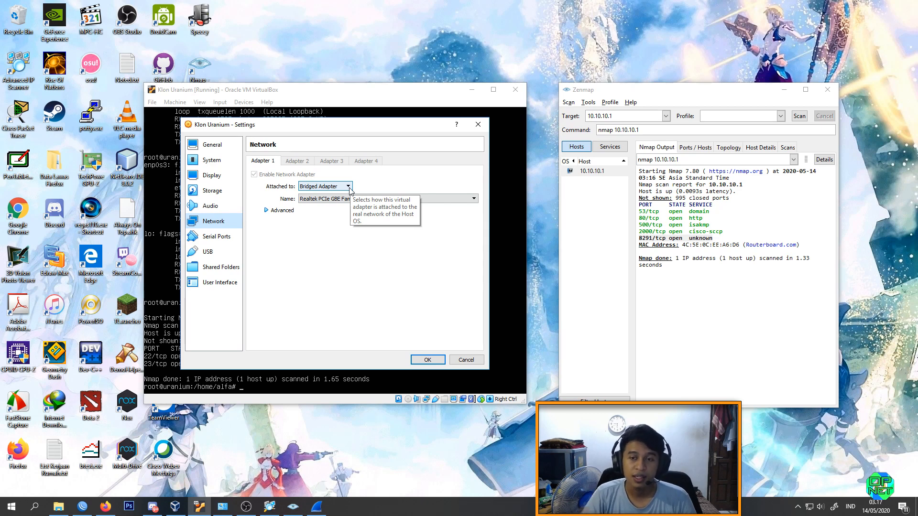
{"action": "left_click", "coordinate": [350, 190]}
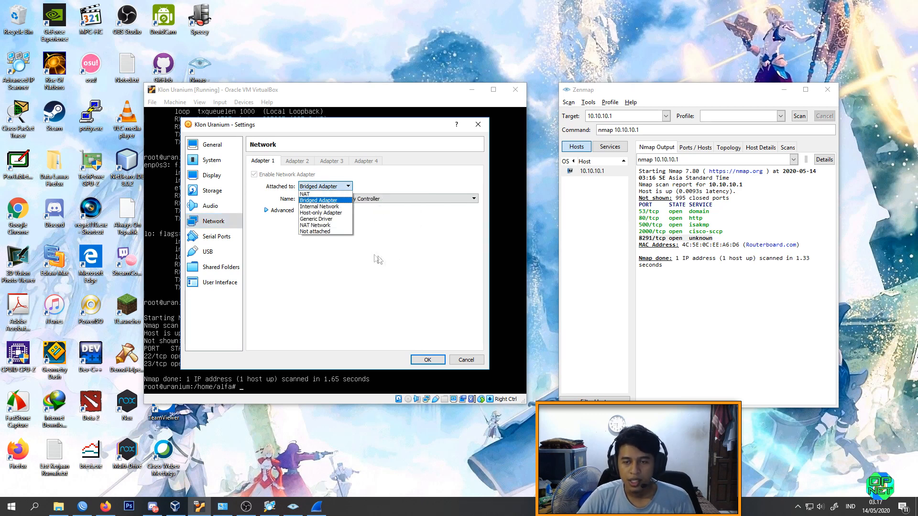
{"action": "left_click", "coordinate": [340, 214]}
{"action": "left_click", "coordinate": [424, 363]}
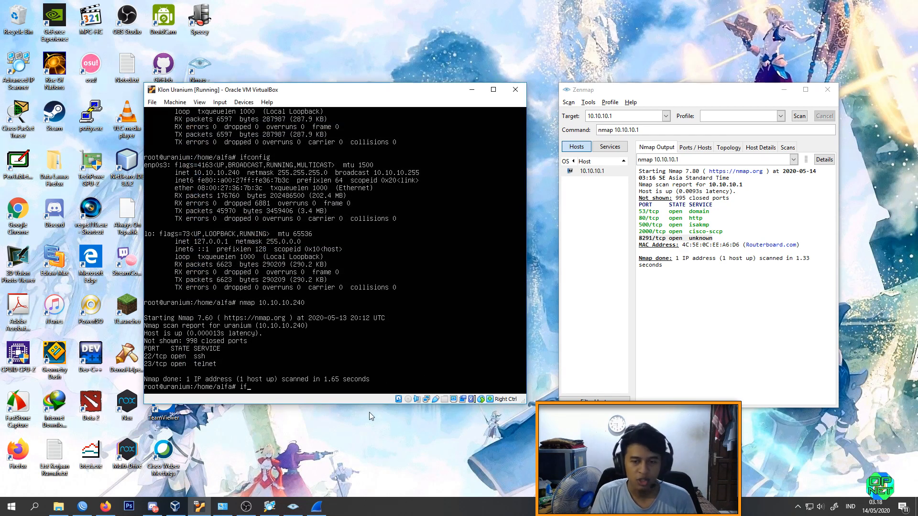
Step: Run ifconfig in the virtual machine to check its network addresses
{"action": "type", "text": "ifconfig"}
{"action": "key", "text": "Return"}
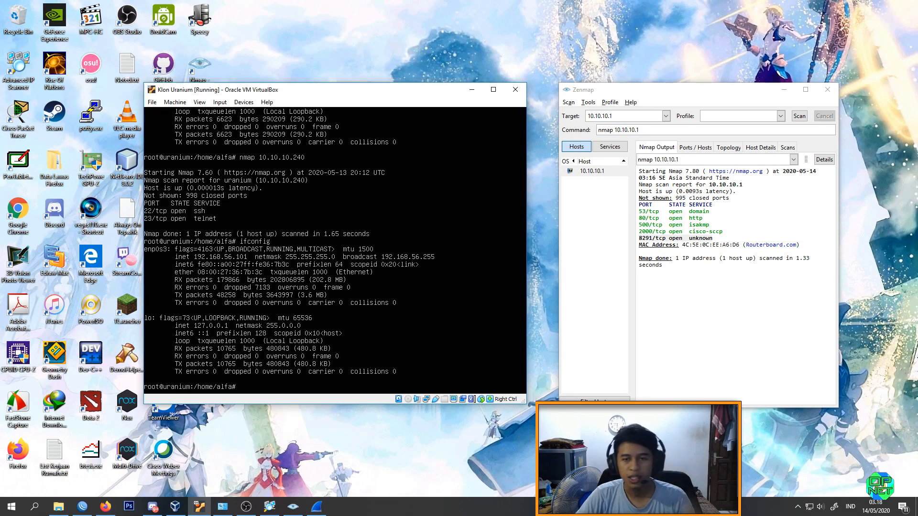
{"action": "left_click", "coordinate": [426, 495]}
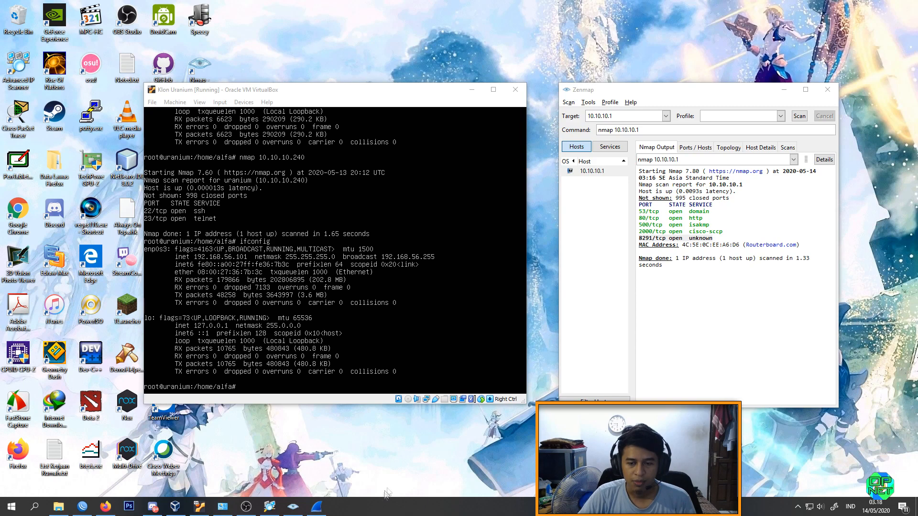
Step: Open the Windows network connections in a maximized window and select the Ethernet 4 VirtualBox Host-Only adapter
{"action": "left_click", "coordinate": [222, 506]}
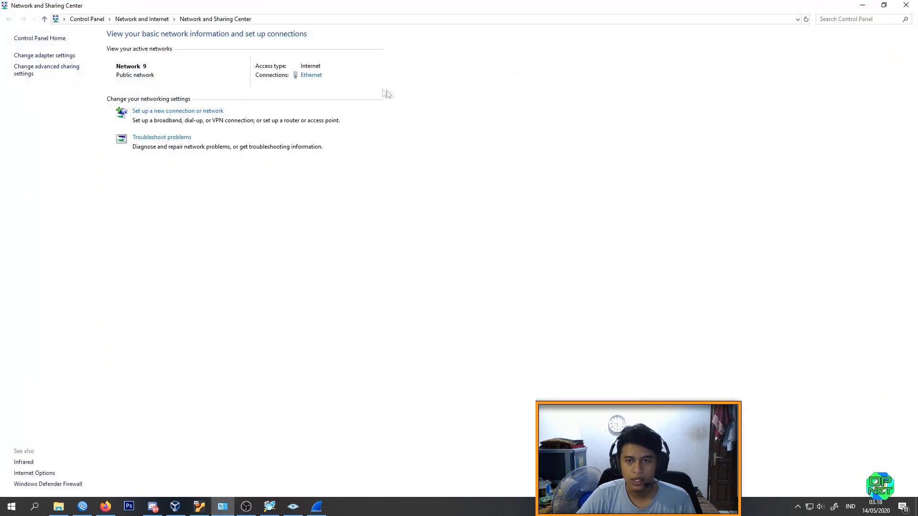
{"action": "left_click", "coordinate": [67, 57]}
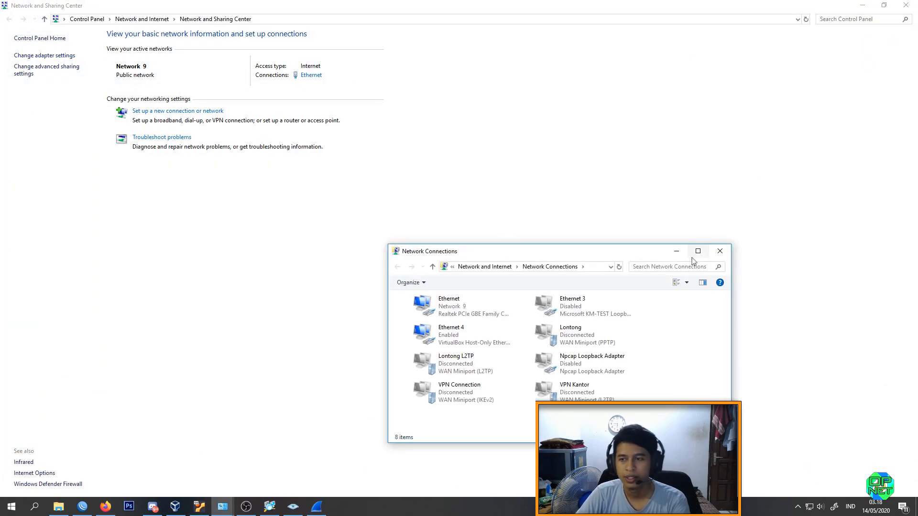
{"action": "left_click", "coordinate": [697, 251]}
{"action": "left_click", "coordinate": [331, 58]}
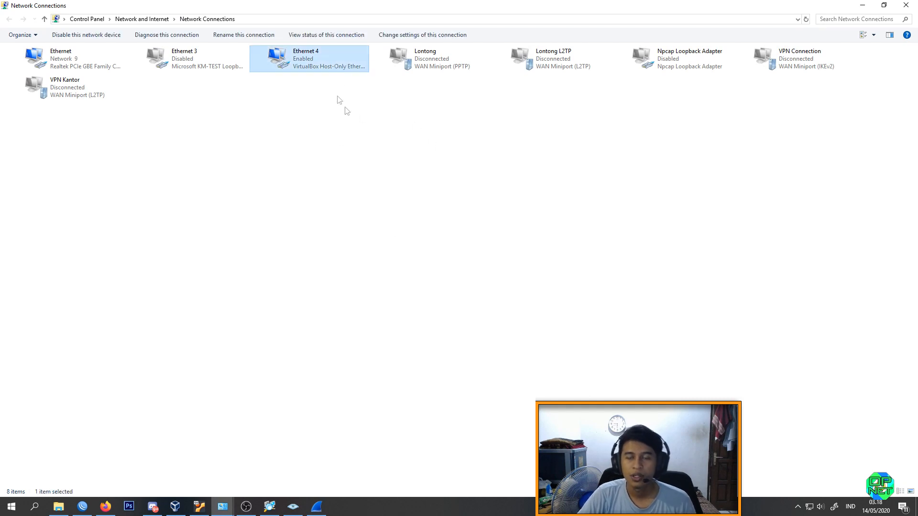
{"action": "right_click", "coordinate": [323, 59]}
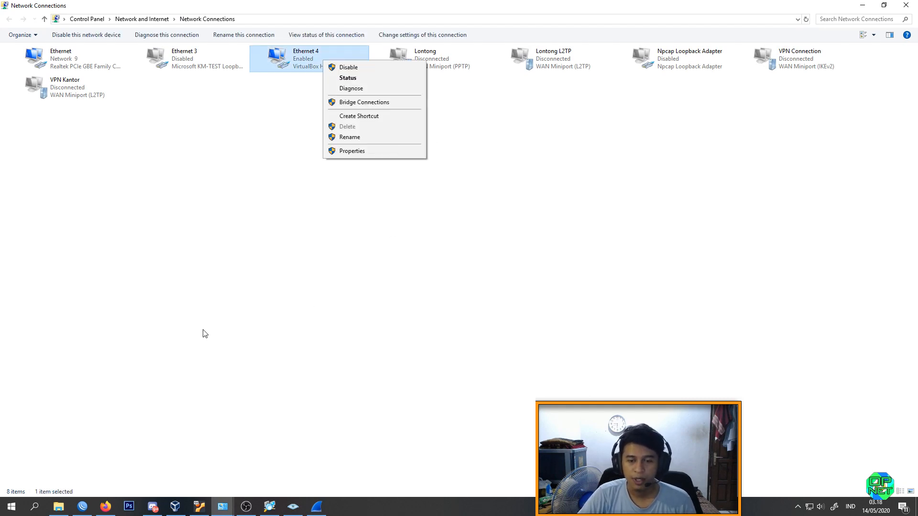
{"action": "left_click", "coordinate": [176, 511]}
{"action": "left_click", "coordinate": [866, 5]}
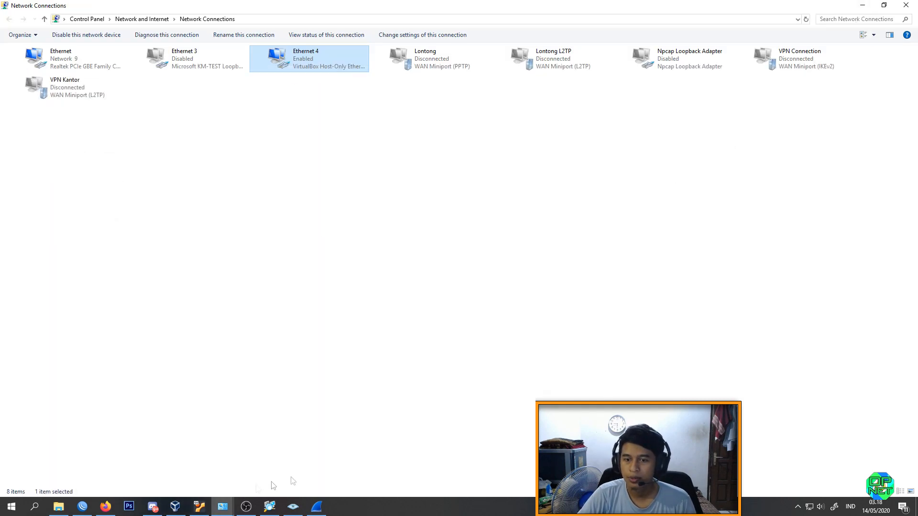
Step: Set VirtualBox Host-Only Ethernet Adapter as the interface name for the virtual machine's Adapter 1
{"action": "left_click", "coordinate": [199, 507]}
{"action": "right_click", "coordinate": [424, 401]}
{"action": "left_click", "coordinate": [449, 412]}
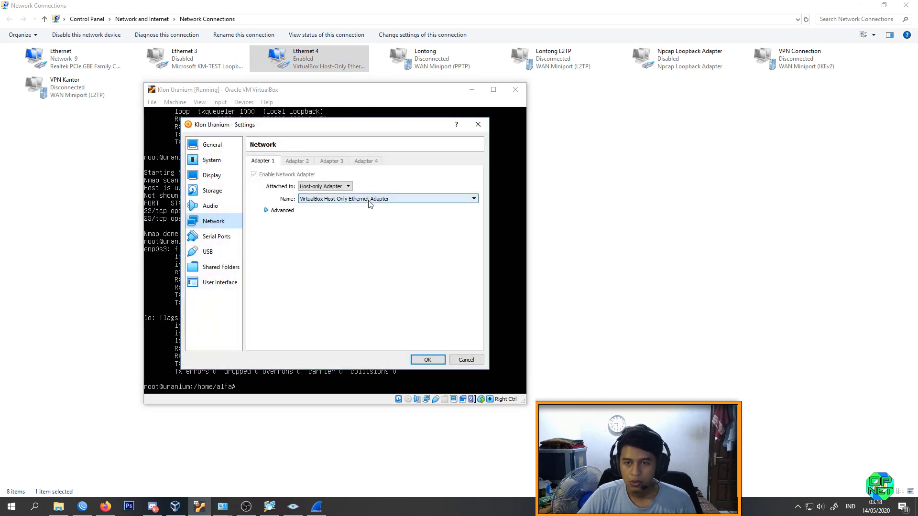
{"action": "left_click", "coordinate": [340, 199]}
{"action": "left_click", "coordinate": [399, 206]}
{"action": "left_click", "coordinate": [428, 359]}
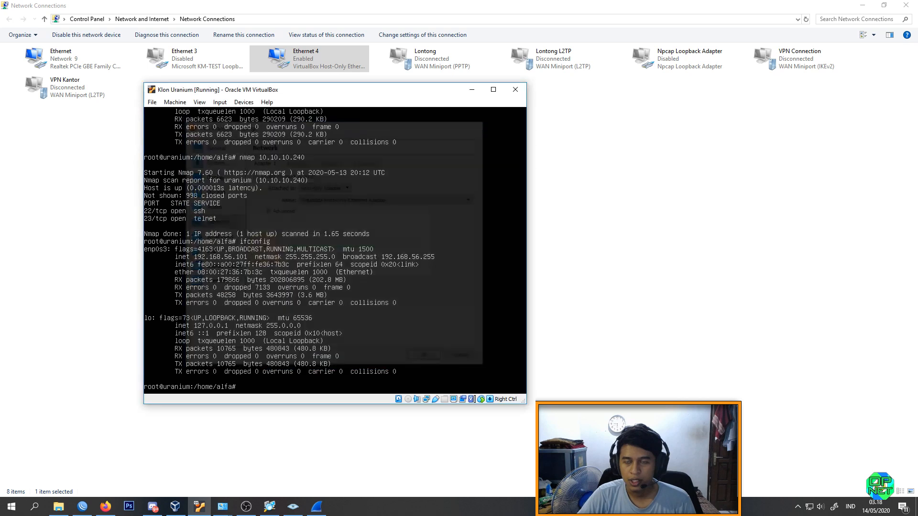
Step: Examine the connection details of Ethernet 4, then close them and minimize Network Connections
{"action": "left_click", "coordinate": [648, 134]}
{"action": "right_click", "coordinate": [336, 64]}
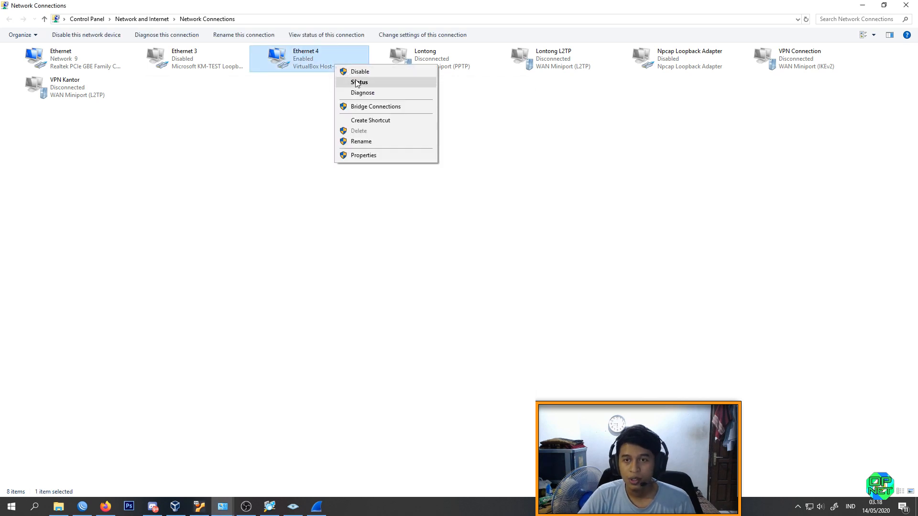
{"action": "left_click", "coordinate": [362, 79]}
{"action": "left_click", "coordinate": [411, 252]}
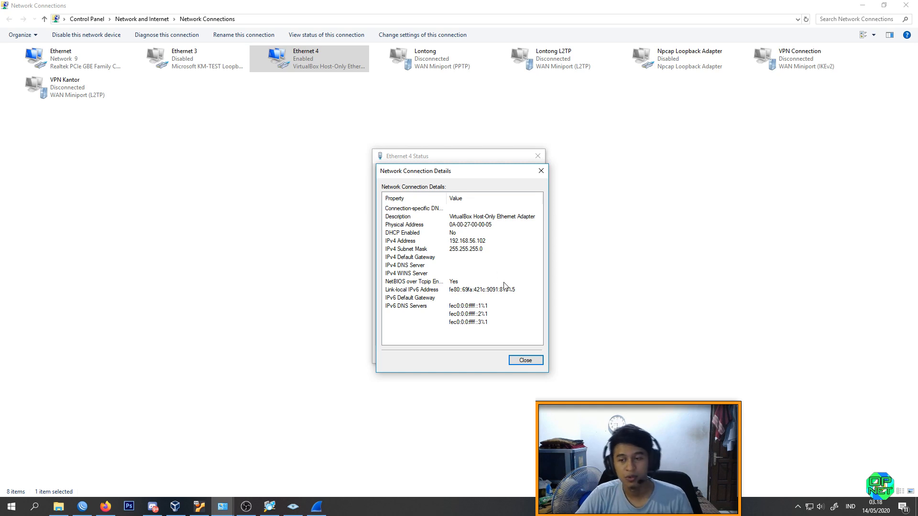
{"action": "left_click", "coordinate": [526, 359]}
{"action": "left_click", "coordinate": [524, 356]}
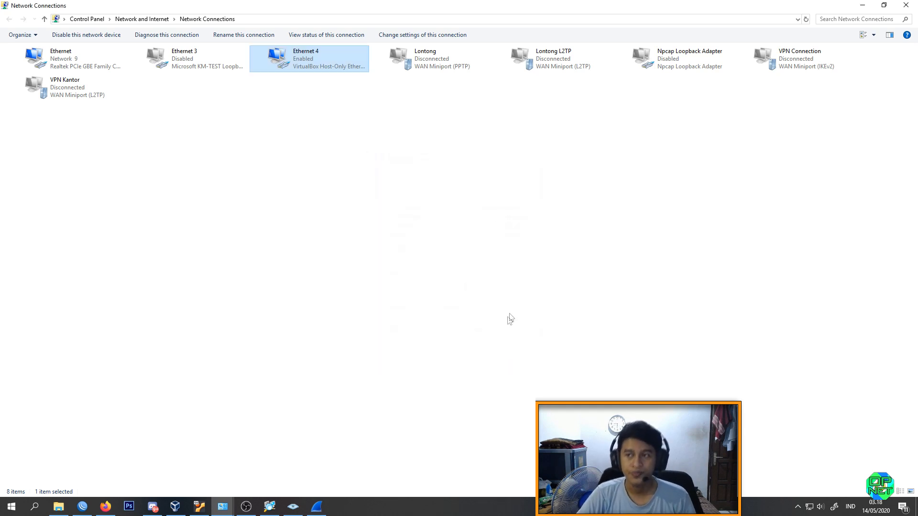
{"action": "left_click", "coordinate": [862, 5]}
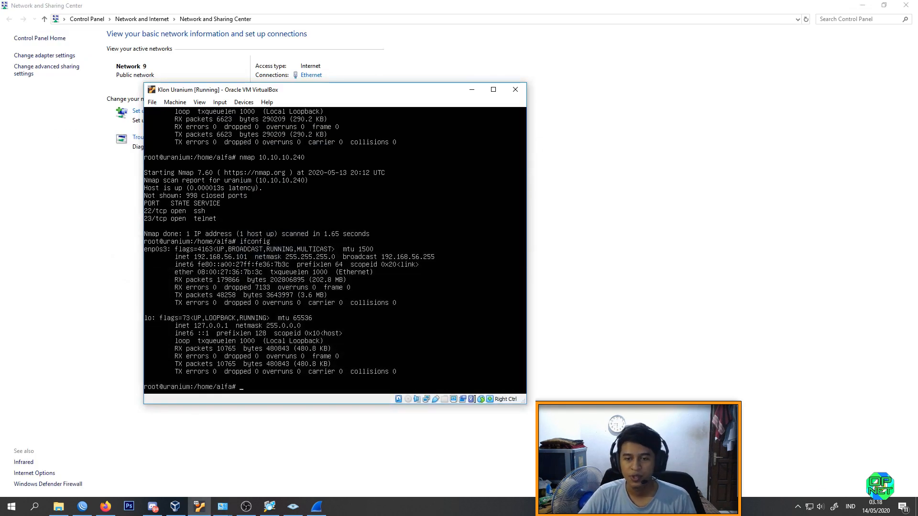
Step: Ping 192.168.56.101 from a Windows Command Prompt placed beside the virtual machine, then minimize the prompt
{"action": "key", "text": "super+r"}
{"action": "key", "text": "Return"}
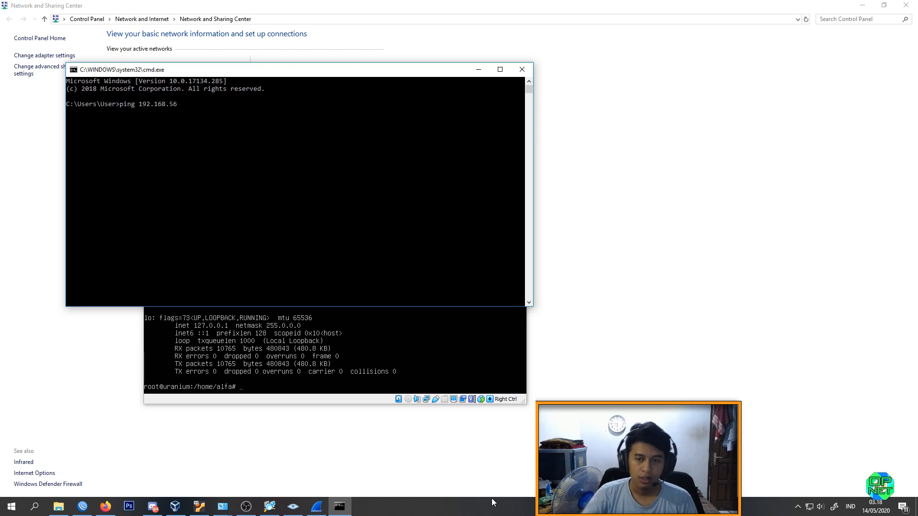
{"action": "left_click_drag", "start_coordinate": [384, 71], "coordinate": [684, 65]}
{"action": "type", "text": ".101"}
{"action": "key", "text": "Return"}
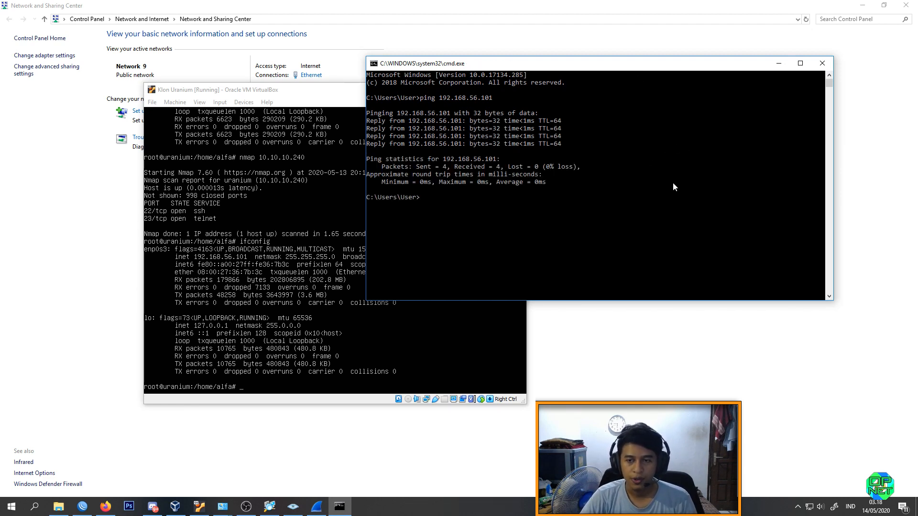
{"action": "left_click", "coordinate": [779, 63]}
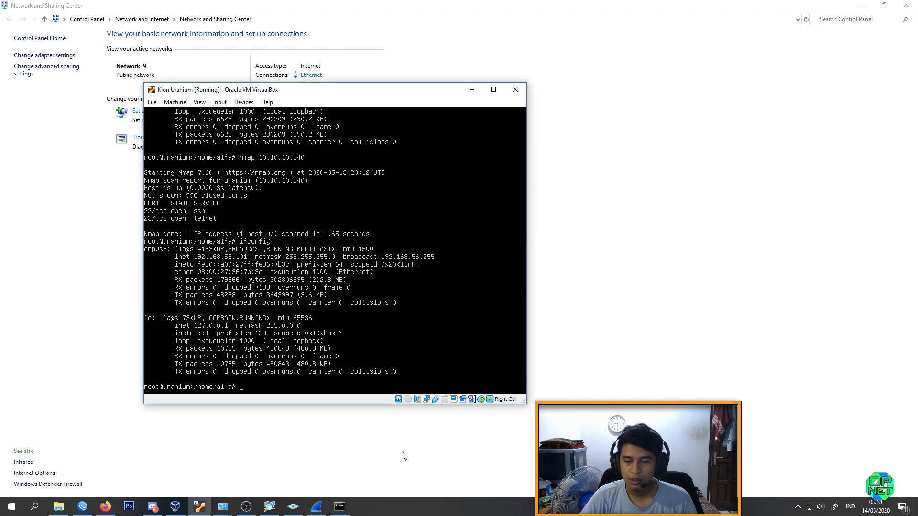
Step: Search the web for "wireshark" in a new Firefox tab and open the Wireshark download page
{"action": "left_click", "coordinate": [317, 507]}
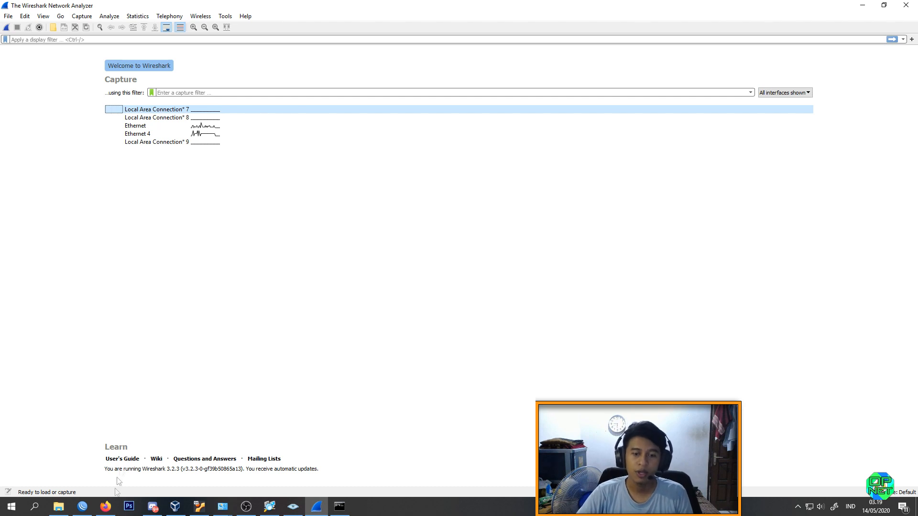
{"action": "left_click", "coordinate": [105, 507]}
{"action": "left_click", "coordinate": [824, 6]}
{"action": "type", "text": "wireshark"}
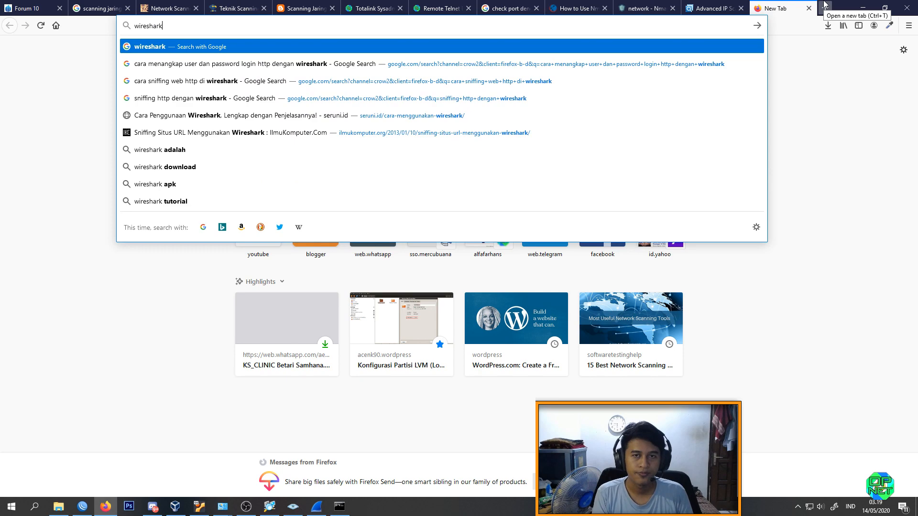
{"action": "key", "text": "Return"}
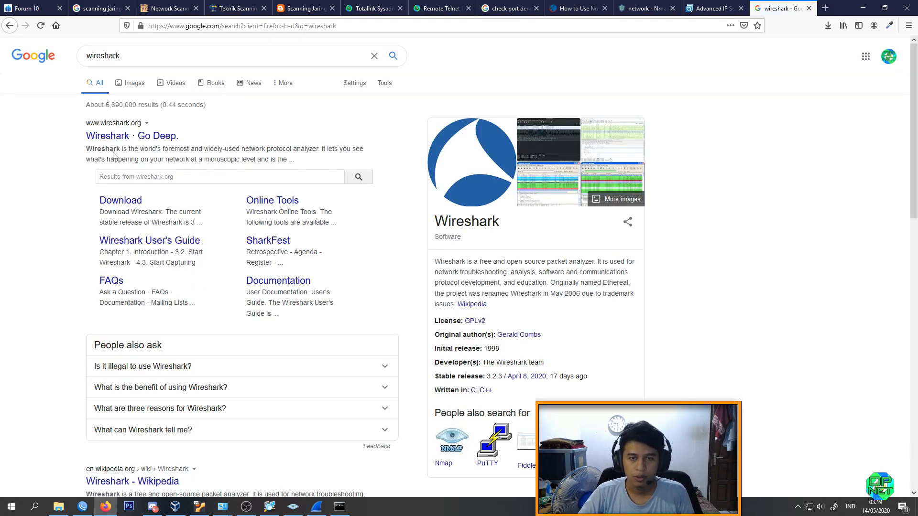
{"action": "left_click", "coordinate": [118, 201]}
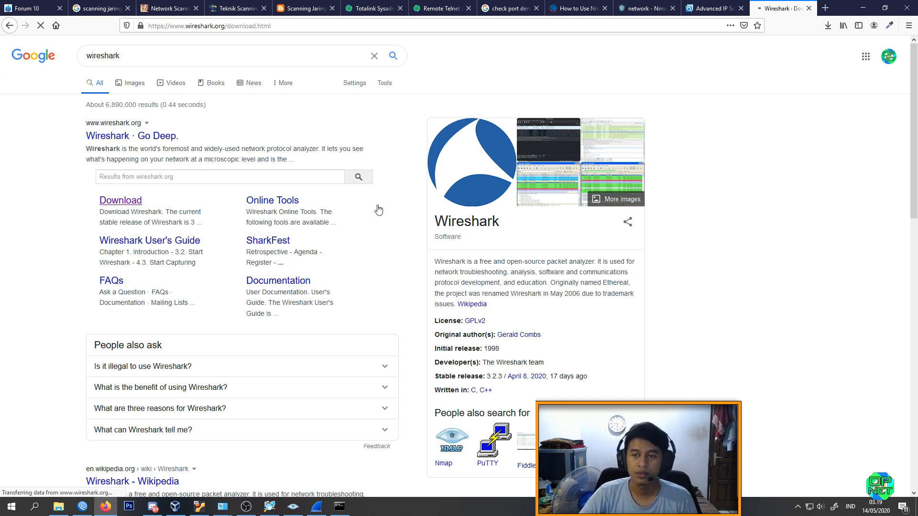
Step: Minimize the Firefox download page, switch to Wireshark and select the Ethernet 4 capture interface
{"action": "left_click", "coordinate": [317, 506]}
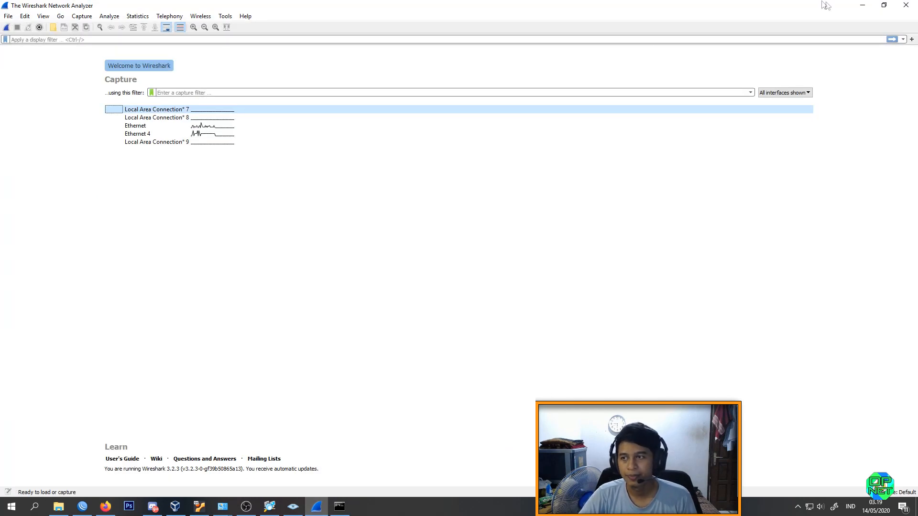
{"action": "left_click", "coordinate": [861, 5]}
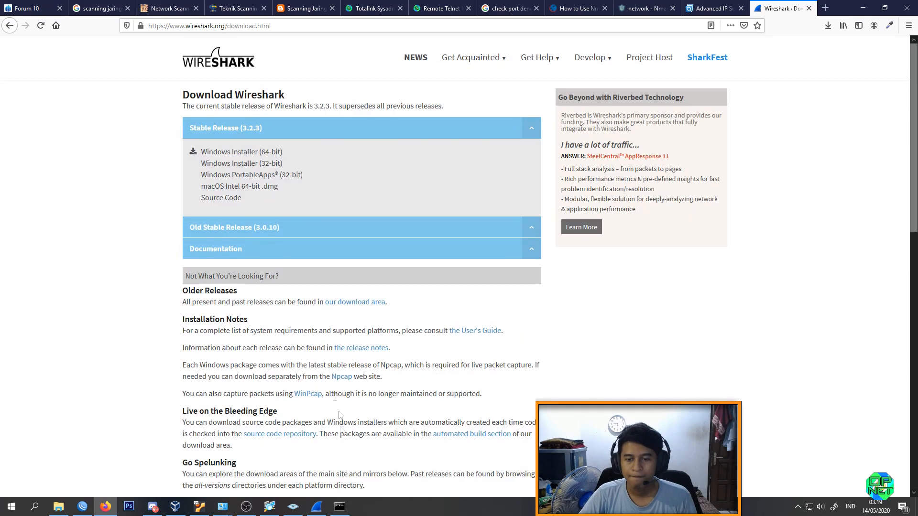
{"action": "left_click", "coordinate": [866, 7]}
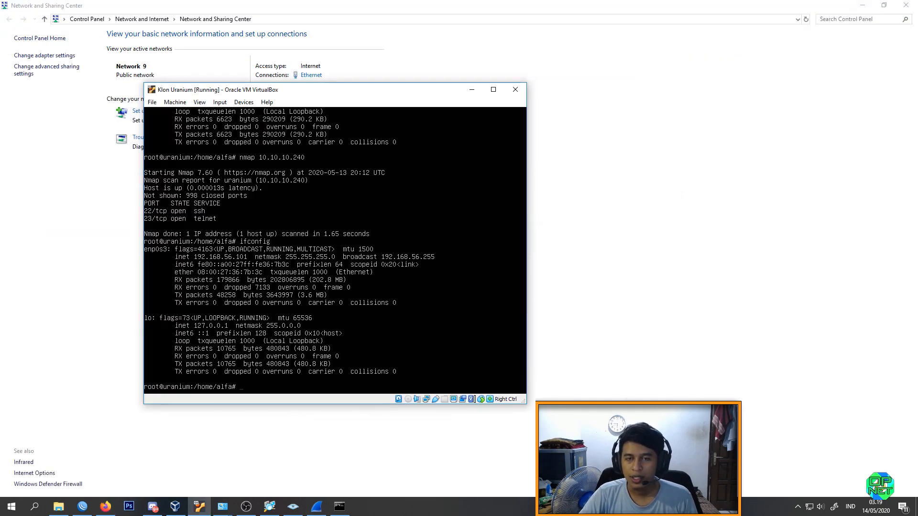
{"action": "left_click", "coordinate": [317, 505]}
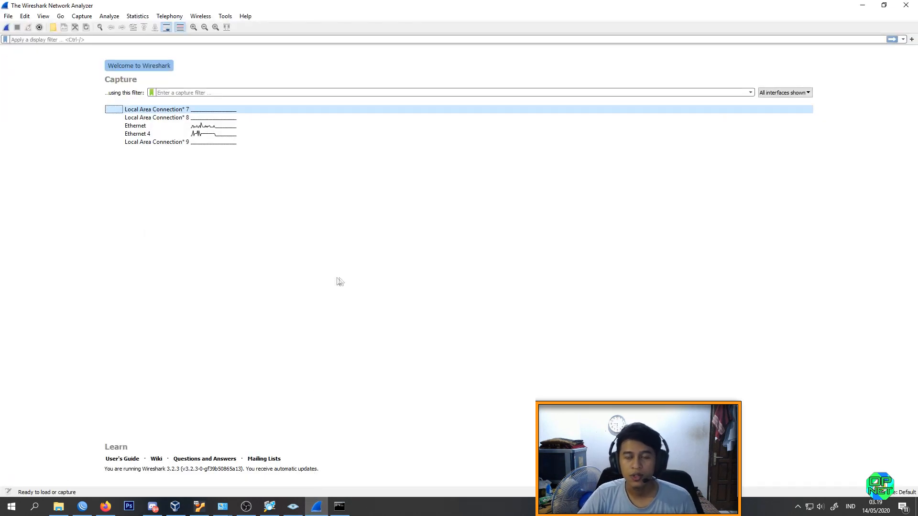
{"action": "left_click", "coordinate": [145, 134]}
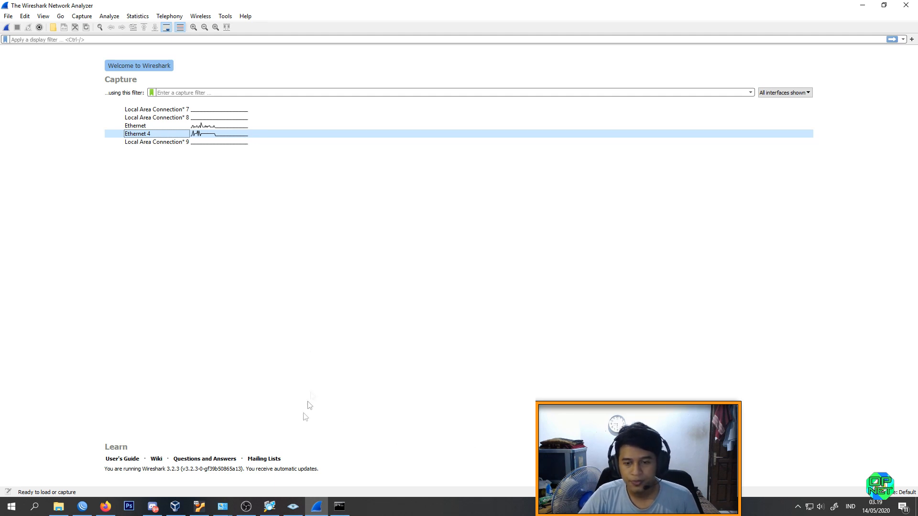
Step: Compare the Ethernet and Ethernet 4 adapters in Network Connections, then minimize that window
{"action": "mouse_move", "coordinate": [222, 506]}
{"action": "left_click", "coordinate": [306, 480]}
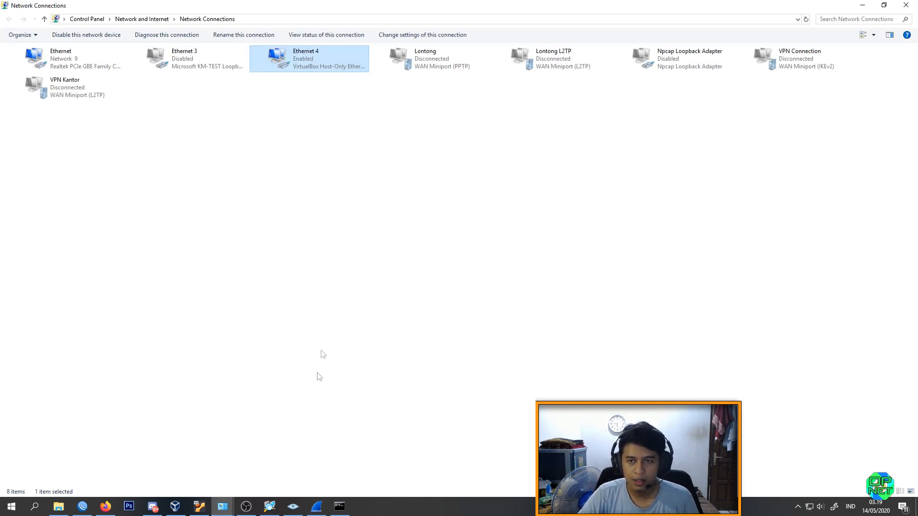
{"action": "left_click", "coordinate": [90, 57]}
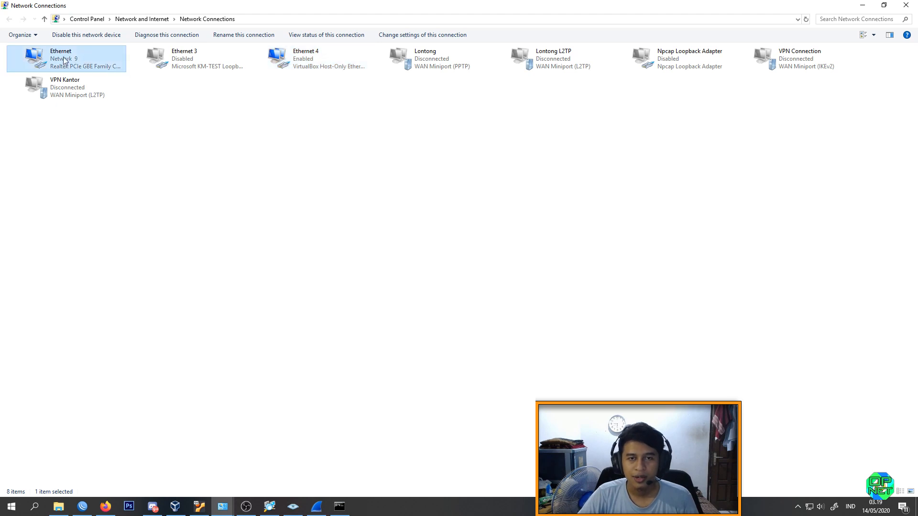
{"action": "left_click", "coordinate": [310, 59]}
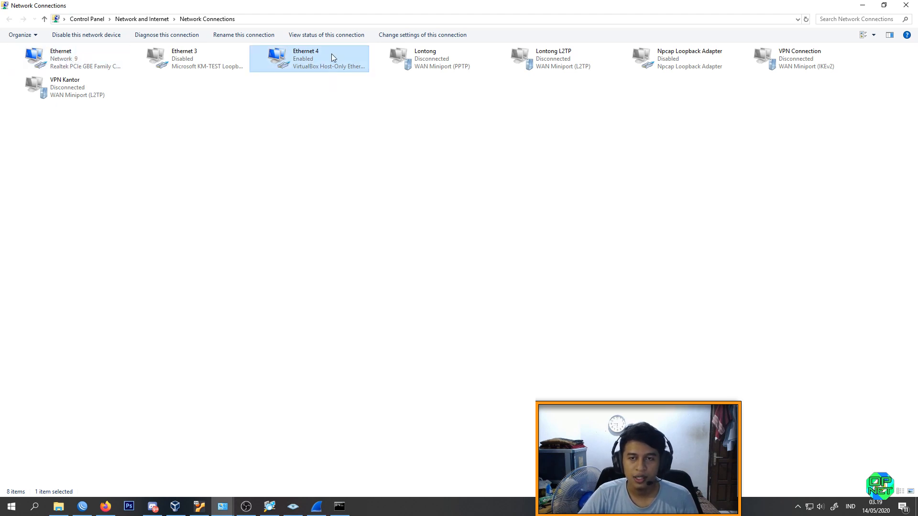
{"action": "left_click", "coordinate": [862, 5]}
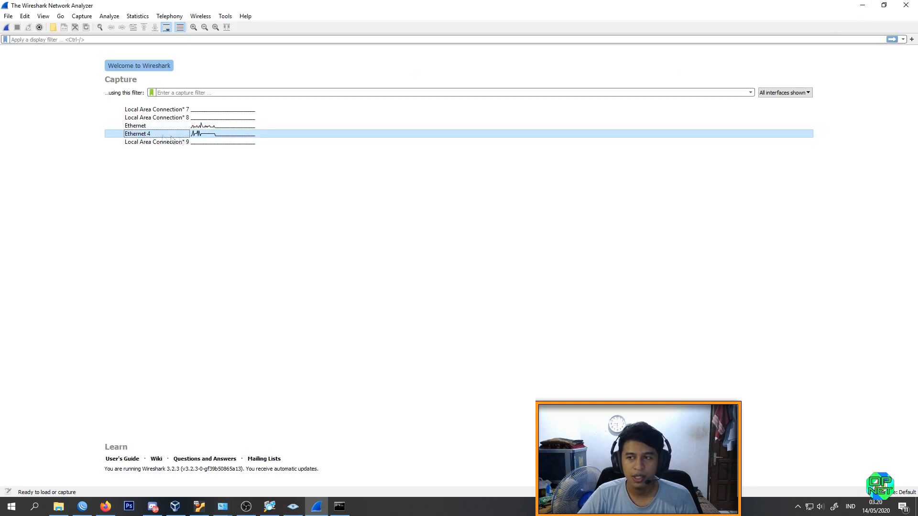
Step: Capture live traffic on Ethernet 4, then stop and quit Wireshark without saving the packets
{"action": "double_click", "coordinate": [257, 137]}
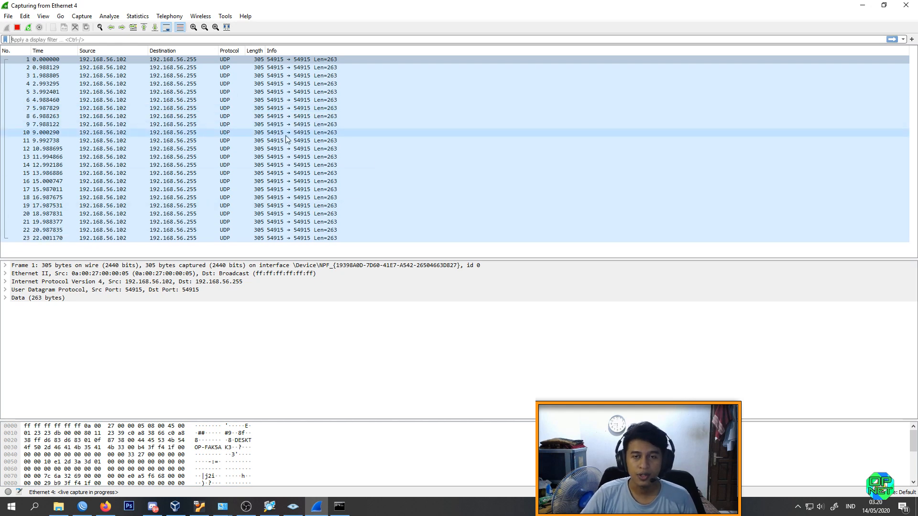
{"action": "left_click", "coordinate": [906, 4]}
{"action": "left_click", "coordinate": [491, 263]}
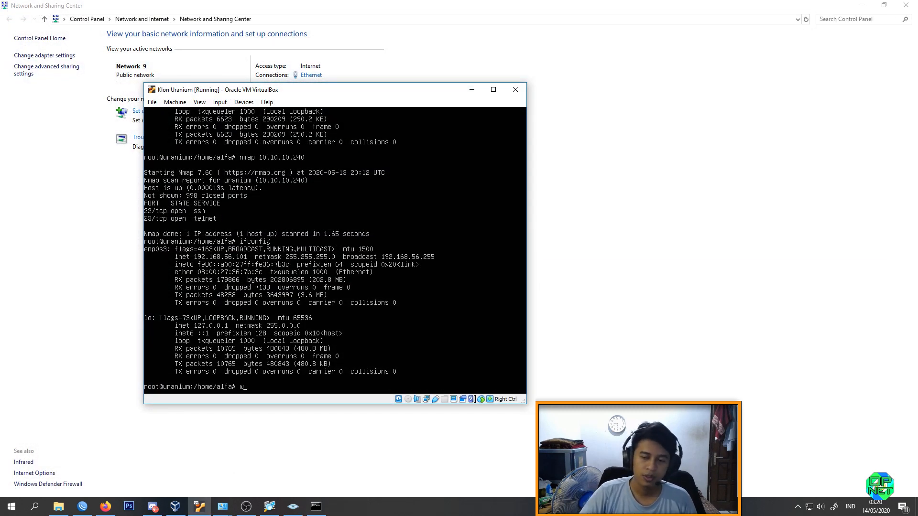
Step: Relaunch Wireshark, capture live traffic on the Ethernet interface, then quit without saving the packets
{"action": "key", "text": "super"}
{"action": "type", "text": "wire"}
{"action": "key", "text": "Return"}
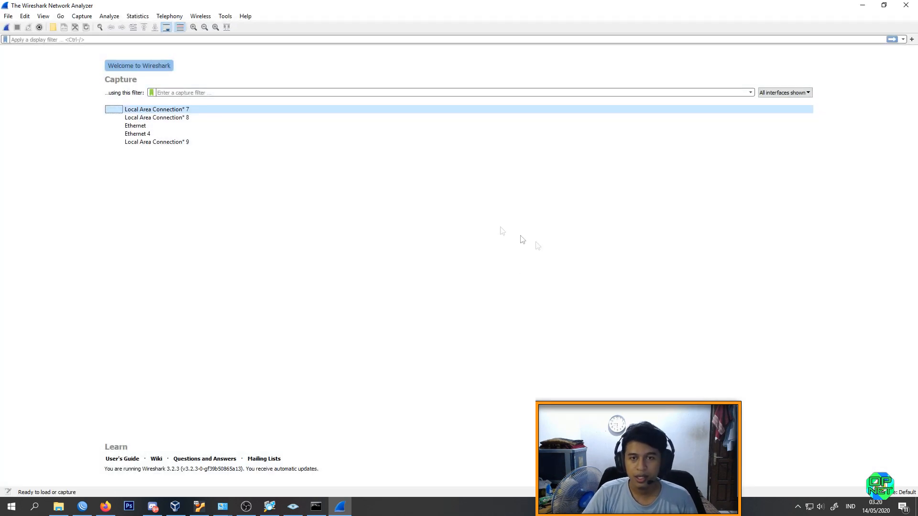
{"action": "double_click", "coordinate": [174, 128]}
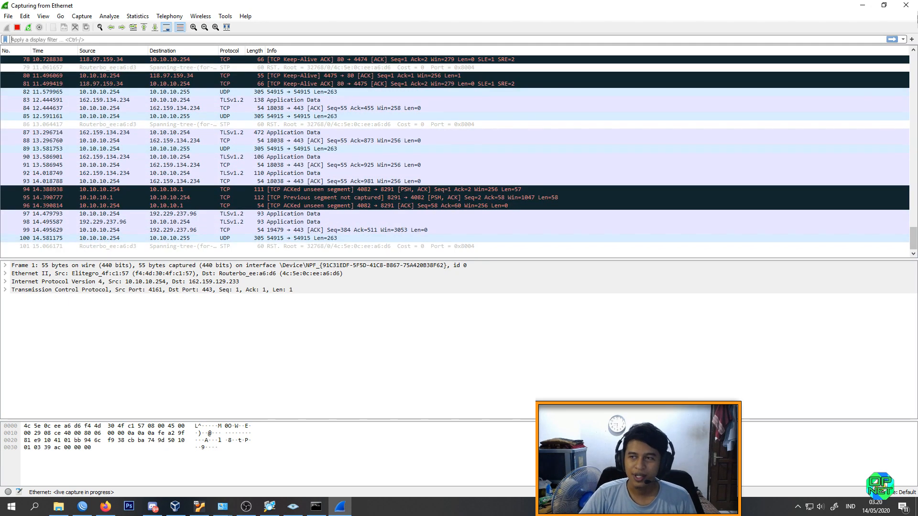
{"action": "left_click", "coordinate": [905, 5]}
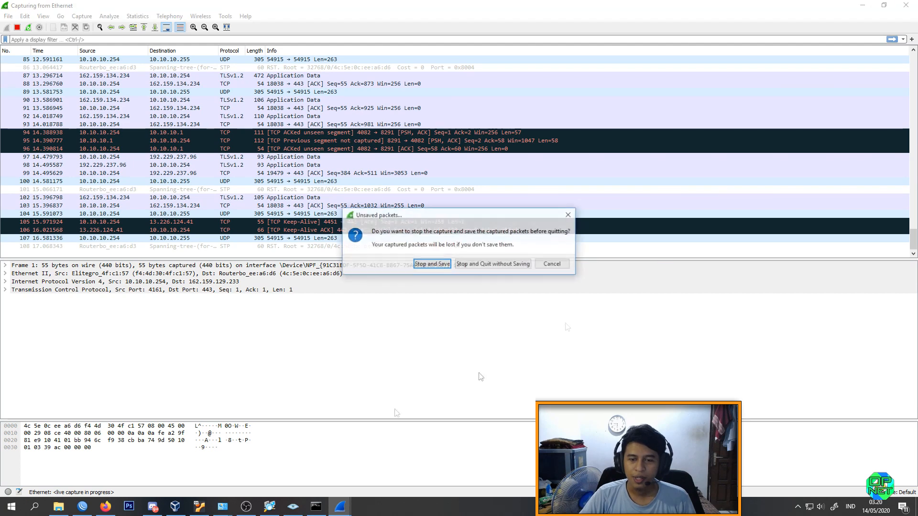
{"action": "left_click", "coordinate": [496, 264]}
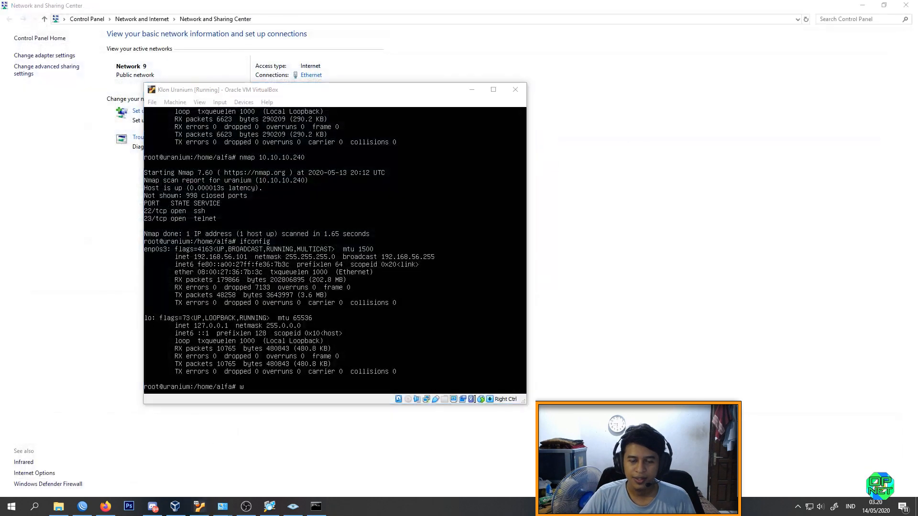
Step: Relaunch Wireshark and start a live capture on the Ethernet 4 interface
{"action": "key", "text": "super"}
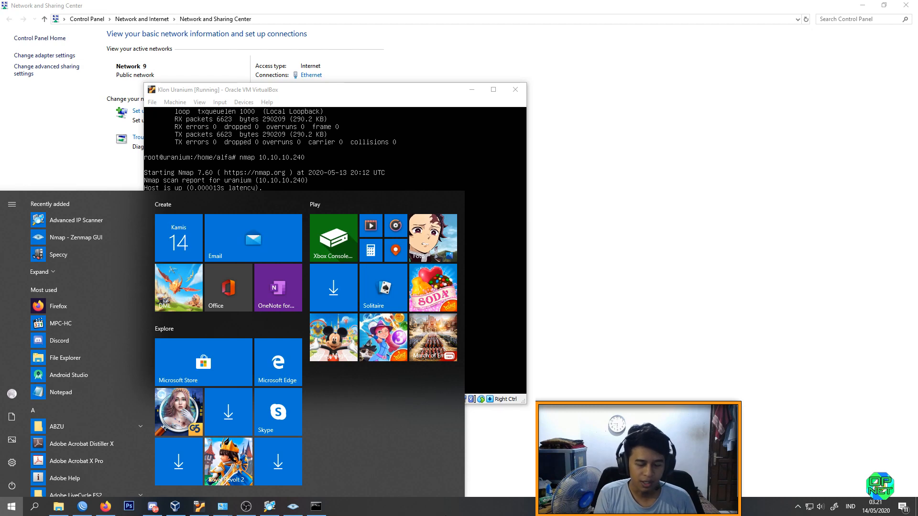
{"action": "type", "text": "wire"}
{"action": "key", "text": "Return"}
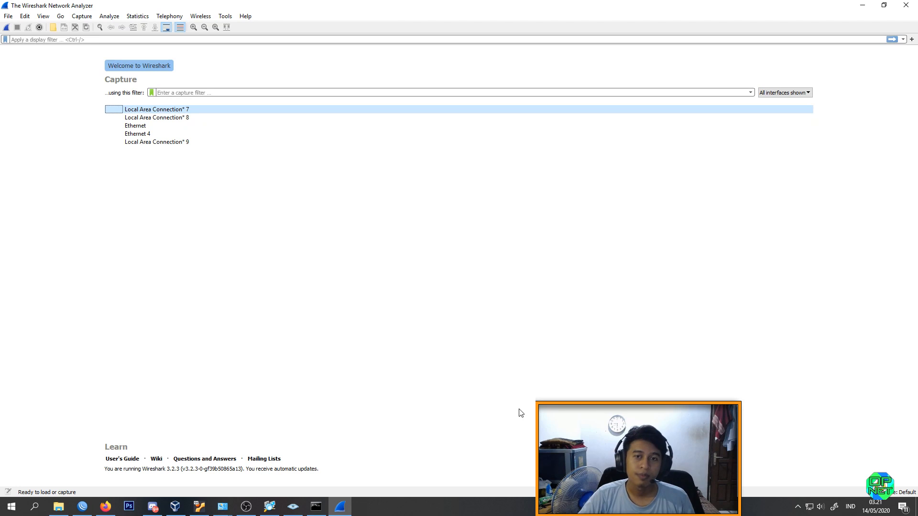
{"action": "double_click", "coordinate": [141, 134]}
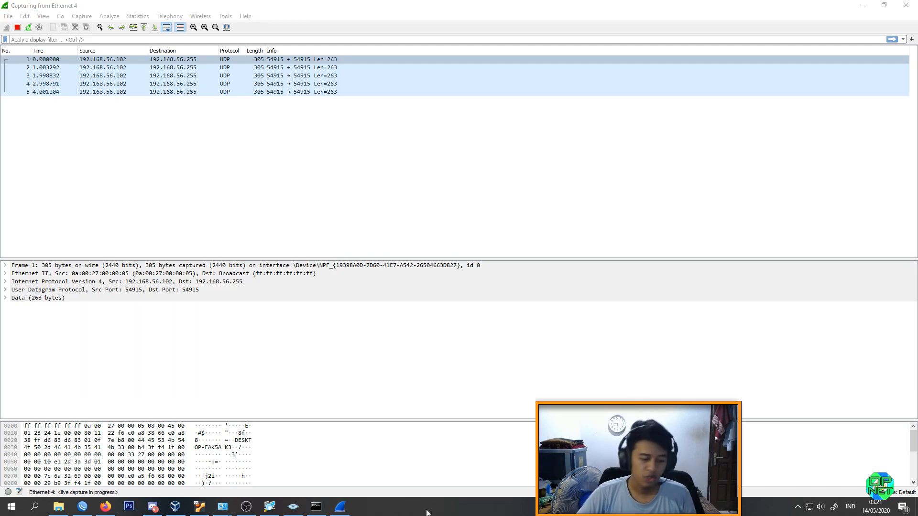
Step: Launch PuTTY while the Ethernet 4 capture keeps running
{"action": "key", "text": "super"}
{"action": "type", "text": "putty"}
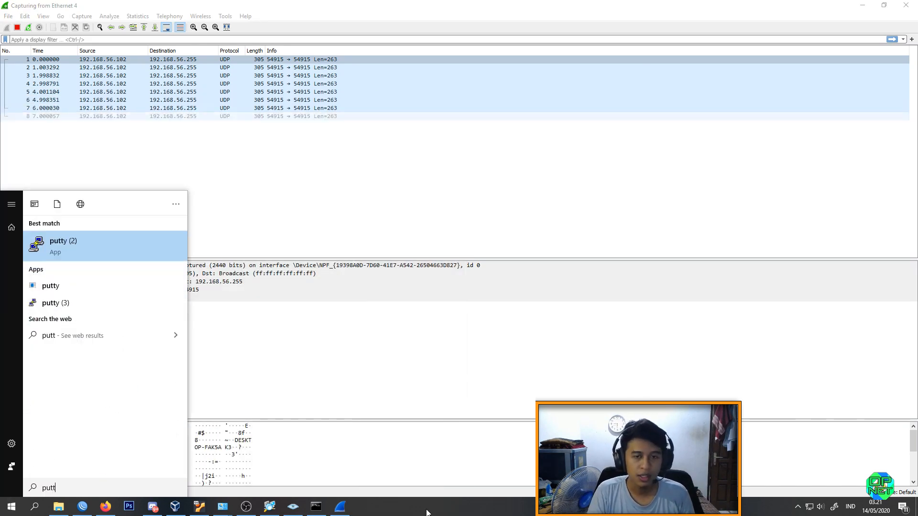
{"action": "key", "text": "Return"}
Step: Scan 192.168.56.101 for open ports with nmap in the Klon Uranium virtual machine's terminal
{"action": "left_click", "coordinate": [199, 506]}
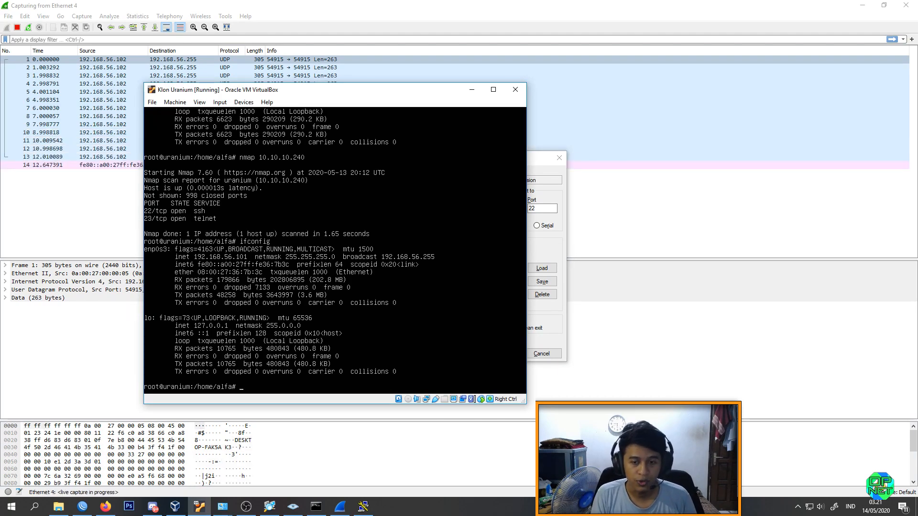
{"action": "key", "text": "Return"}
{"action": "type", "text": "nmap"}
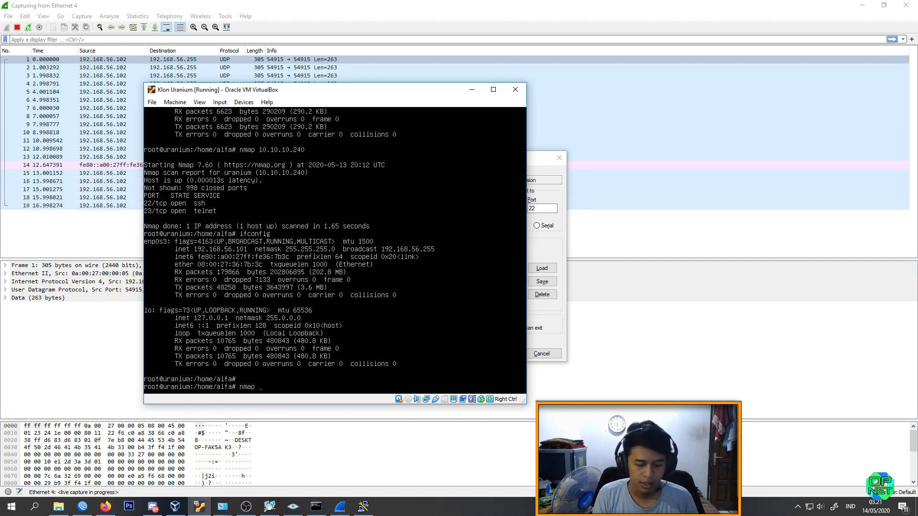
{"action": "type", "text": " 192.168"}
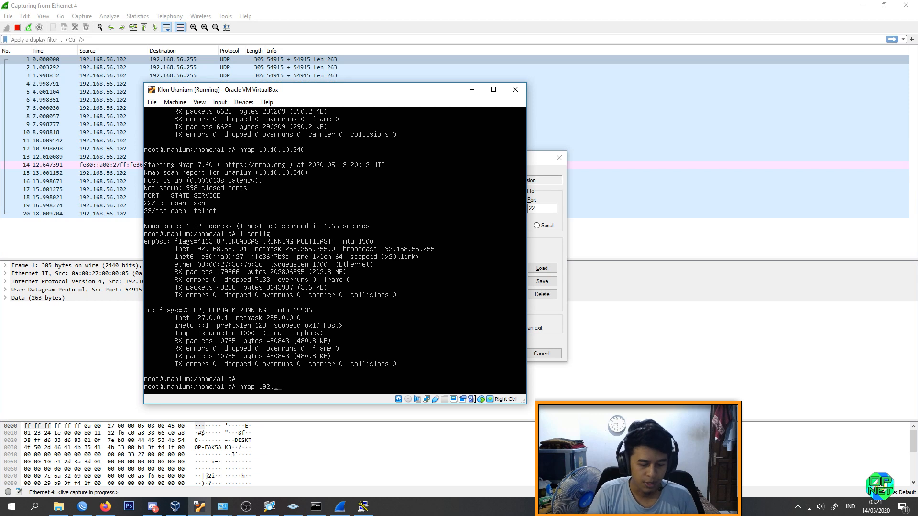
{"action": "type", "text": ".50.10"}
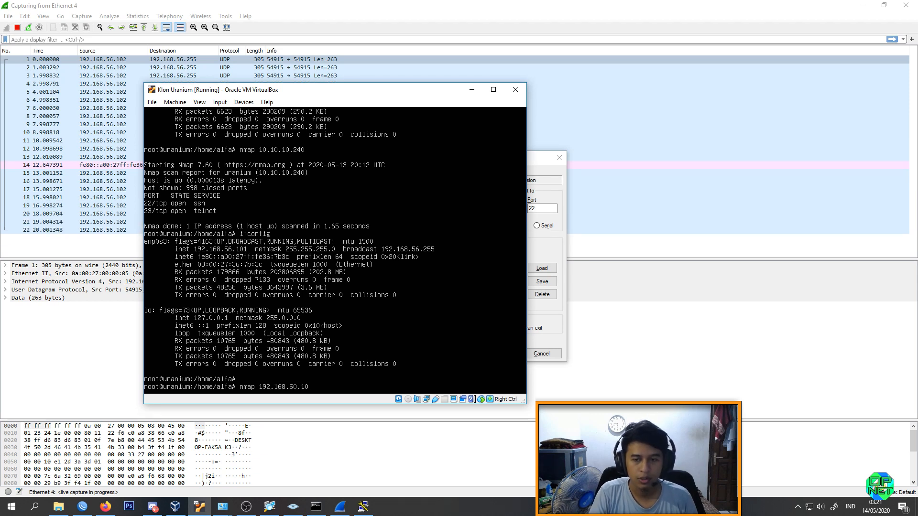
{"action": "key", "text": "BackSpace"}
{"action": "key", "text": "BackSpace"}
{"action": "key", "text": "BackSpace"}
{"action": "key", "text": "BackSpace"}
{"action": "type", "text": "6."}
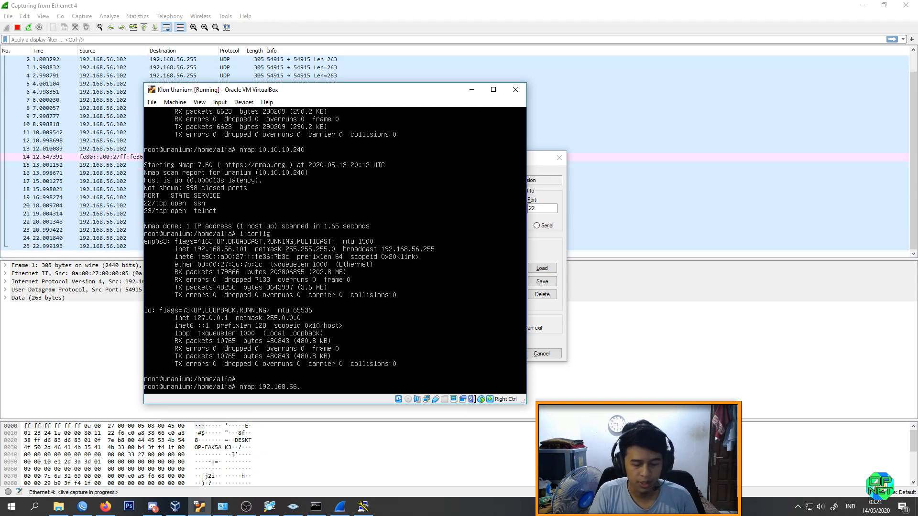
{"action": "type", "text": "101"}
{"action": "key", "text": "Return"}
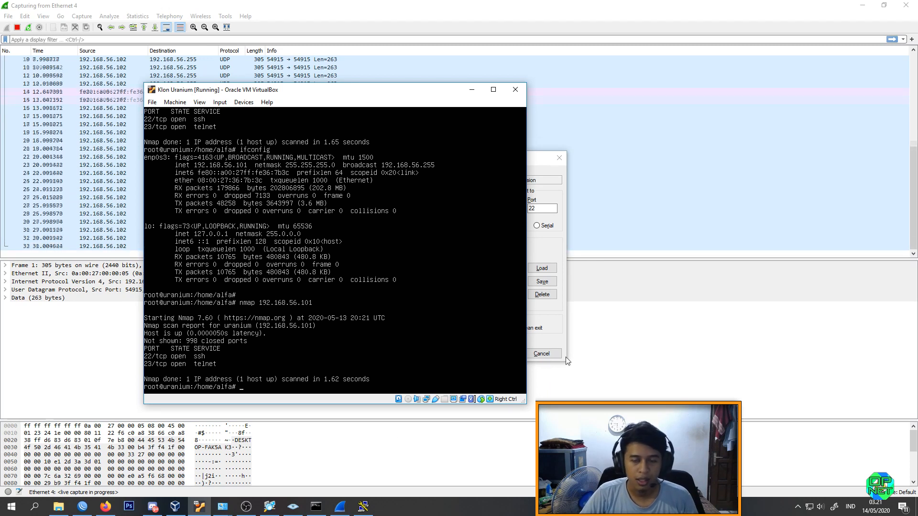
Step: Minimize the virtual machine and open a PuTTY Telnet session to 192.168.56.101 on port 23
{"action": "left_click", "coordinate": [559, 242]}
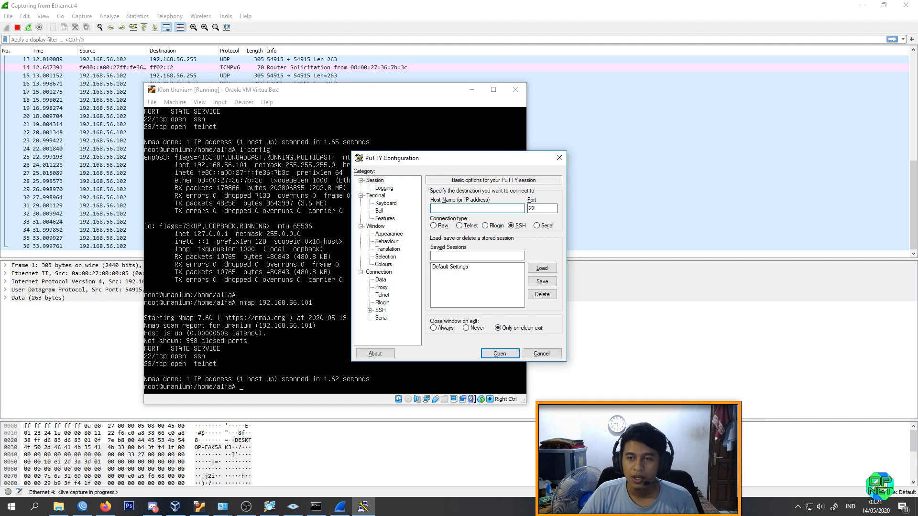
{"action": "left_click", "coordinate": [472, 89]}
{"action": "left_click", "coordinate": [459, 225]}
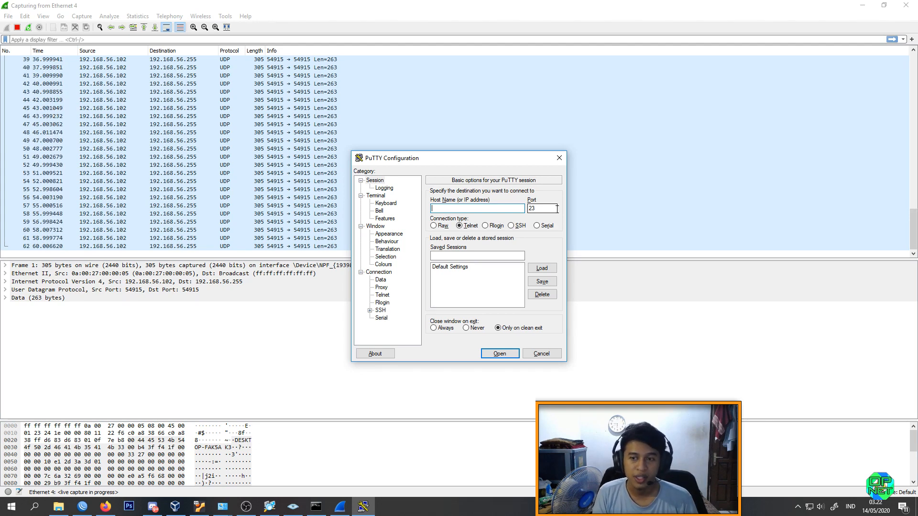
{"action": "type", "text": "10."}
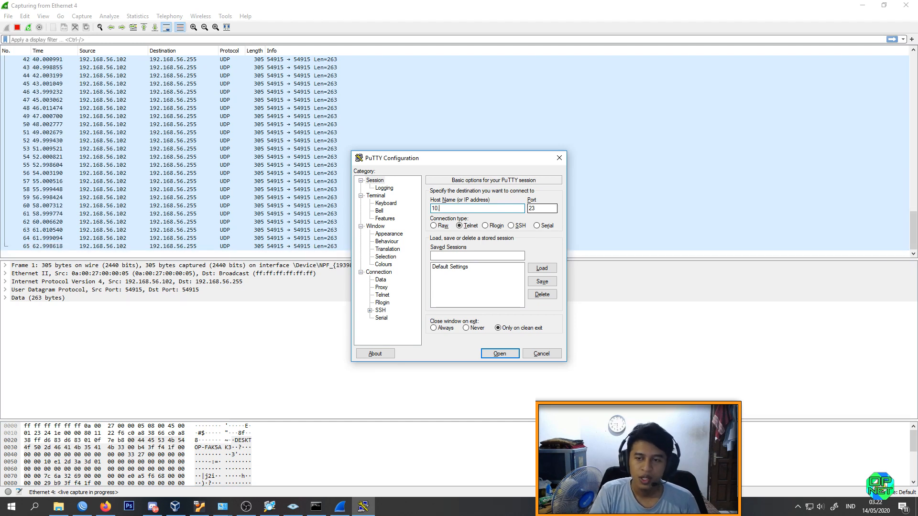
{"action": "type", "text": ".192.168.10"}
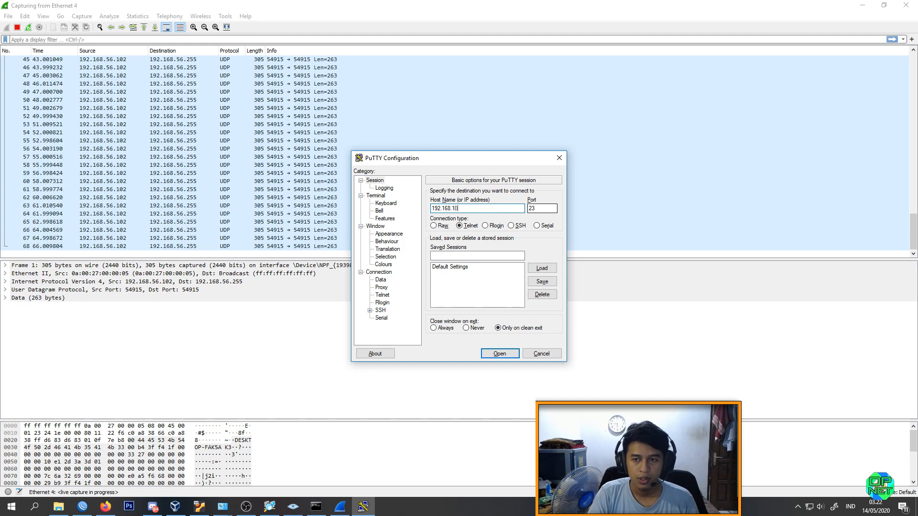
{"action": "type", "text": ".10"}
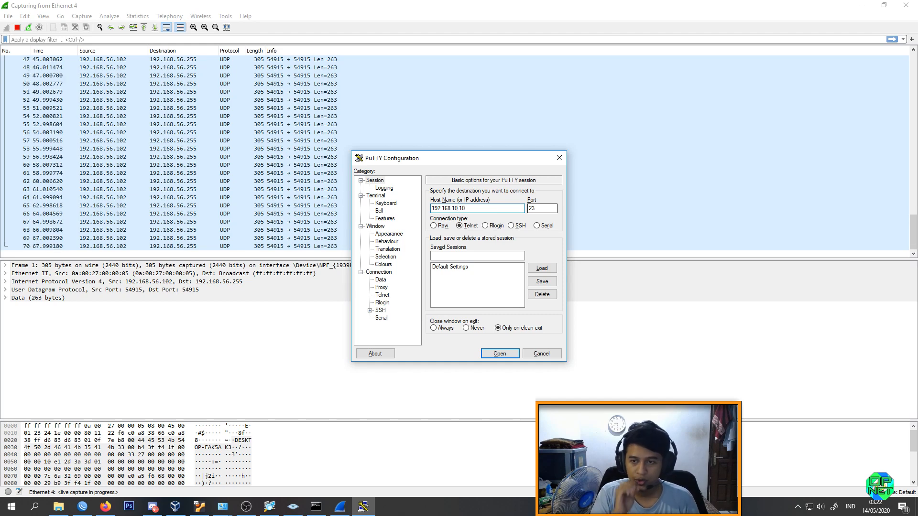
{"action": "key", "text": "BackSpace"}
{"action": "key", "text": "BackSpace"}
{"action": "type", "text": "56.101"}
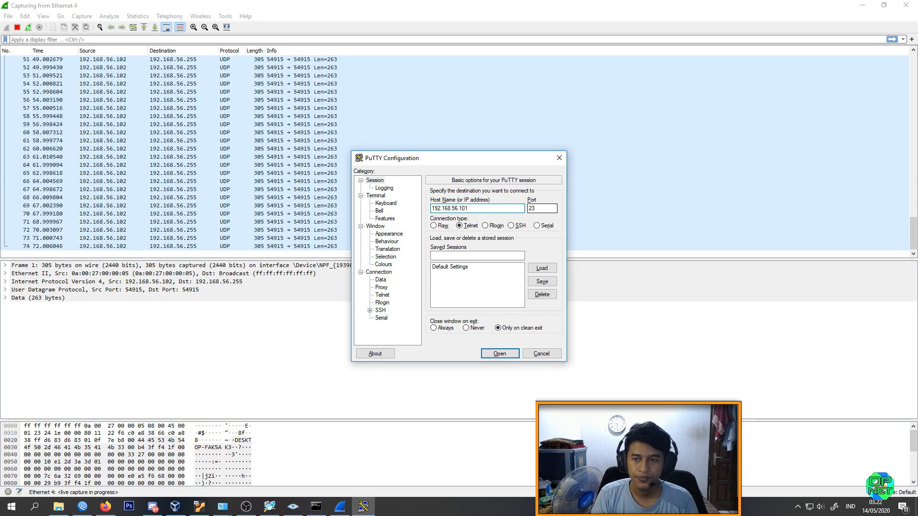
{"action": "key", "text": "Return"}
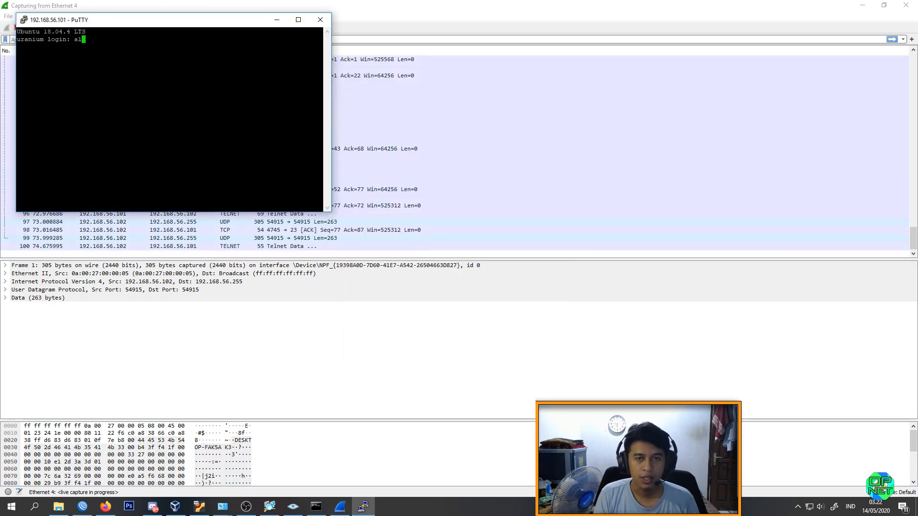
Step: Log in to the Telnet session with the account's username and password, and move the terminal window clear of the packet list
{"action": "key", "text": "BackSpace"}
{"action": "type", "text": "farha"}
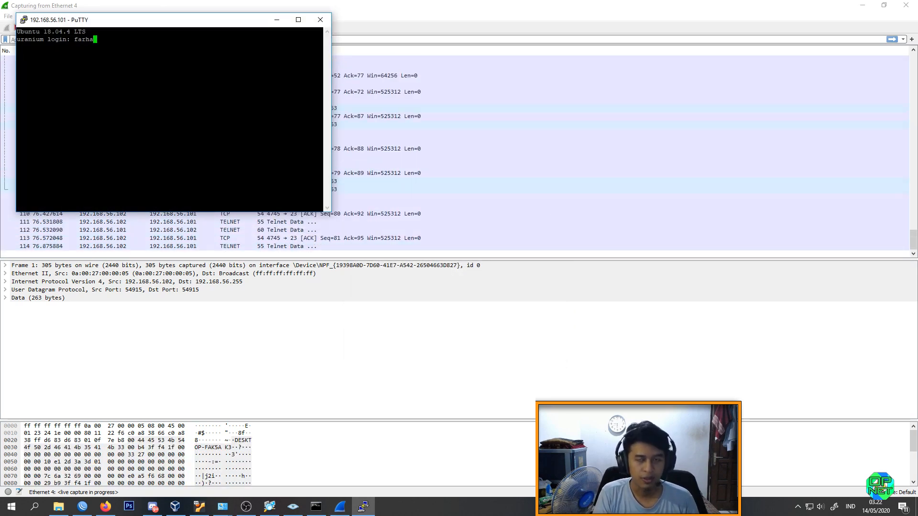
{"action": "type", "text": "n"}
{"action": "key", "text": "Return"}
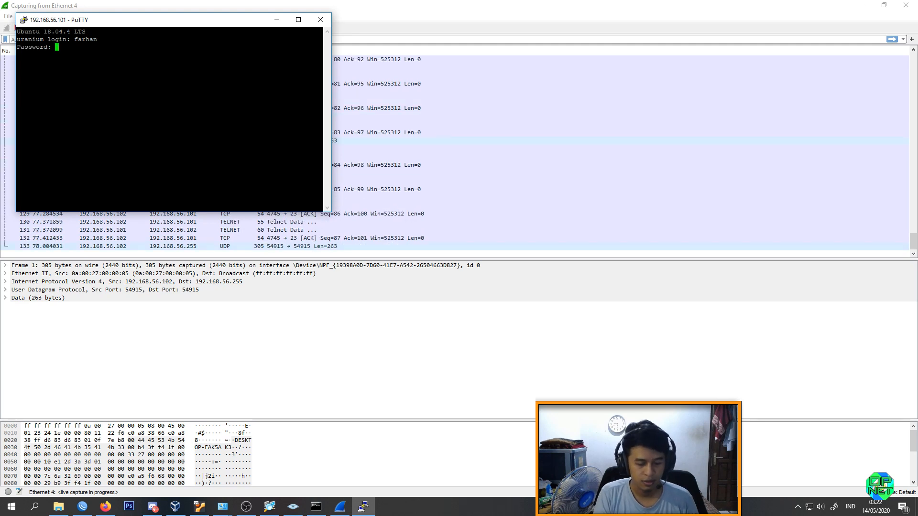
{"action": "type", "text": "********"}
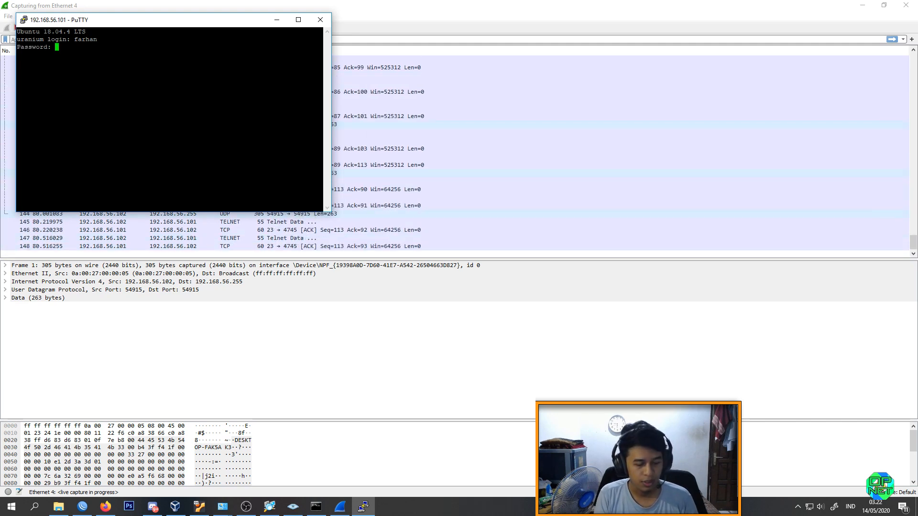
{"action": "key", "text": "Return"}
{"action": "left_click_drag", "start_coordinate": [190, 21], "coordinate": [505, 139]}
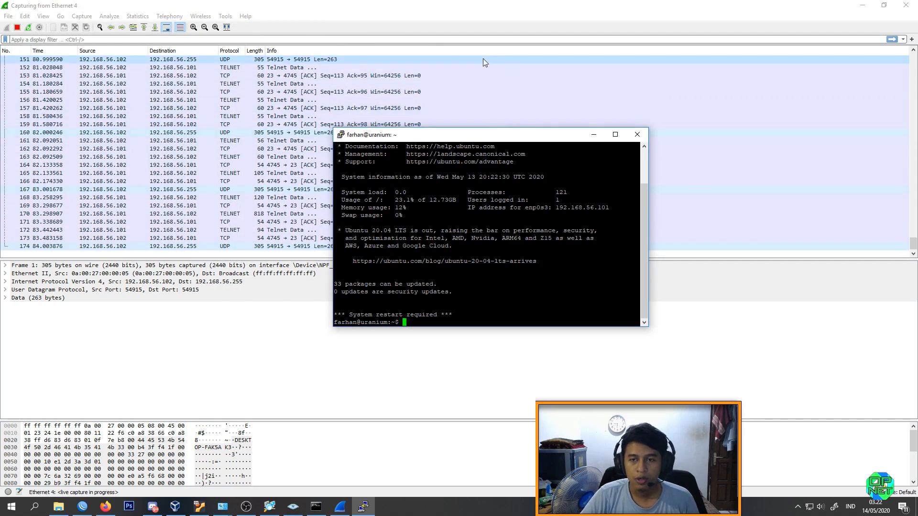
Step: Stop the capture and follow the TCP stream of a Telnet data packet, highlighting the captured login and password lines
{"action": "left_click", "coordinate": [492, 72]}
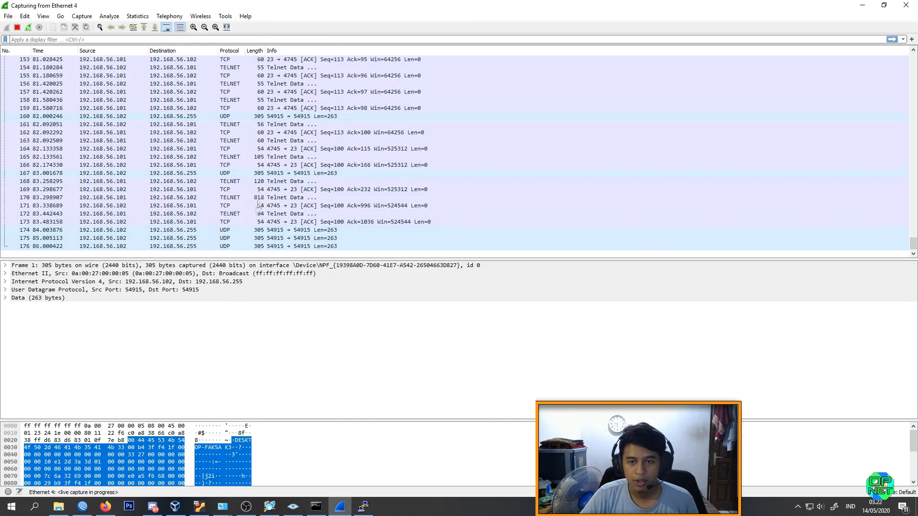
{"action": "key", "text": "ctrl+e"}
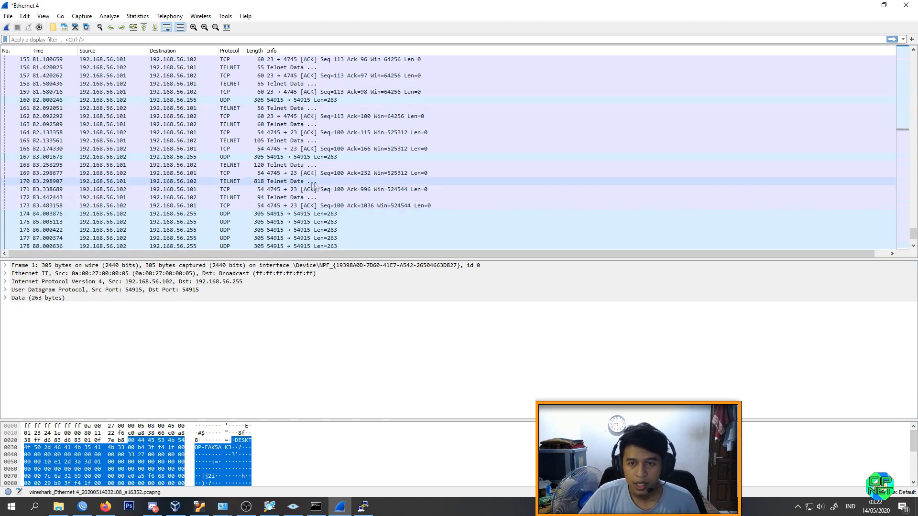
{"action": "left_click", "coordinate": [310, 165]}
{"action": "right_click", "coordinate": [309, 166]}
{"action": "mouse_move", "coordinate": [375, 296]}
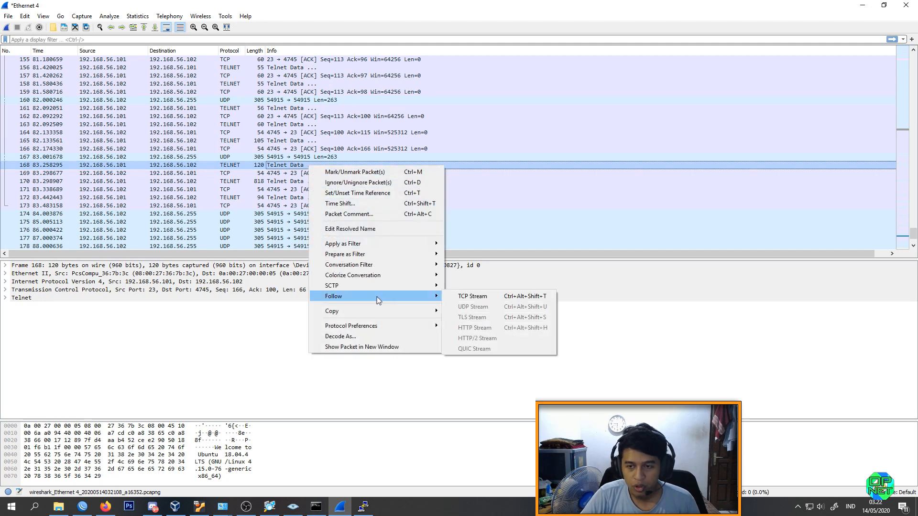
{"action": "left_click", "coordinate": [456, 297]}
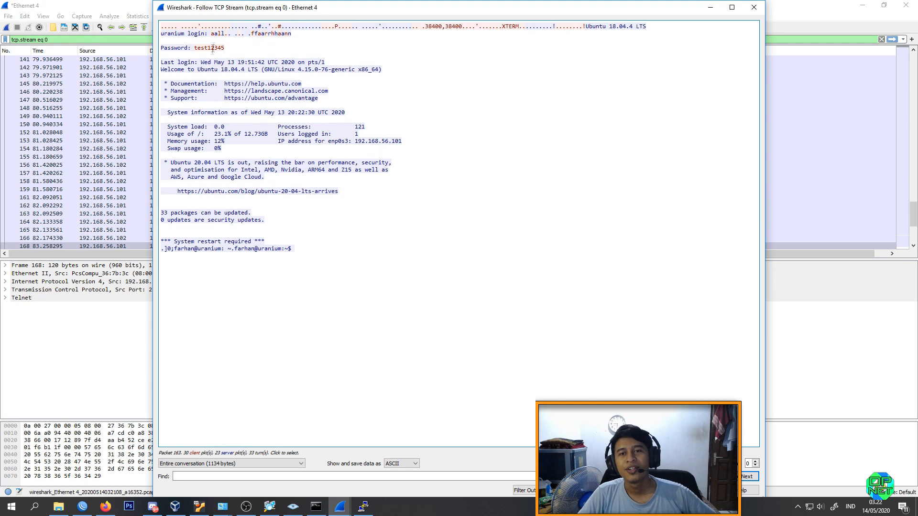
{"action": "left_click_drag", "start_coordinate": [211, 34], "coordinate": [226, 44]}
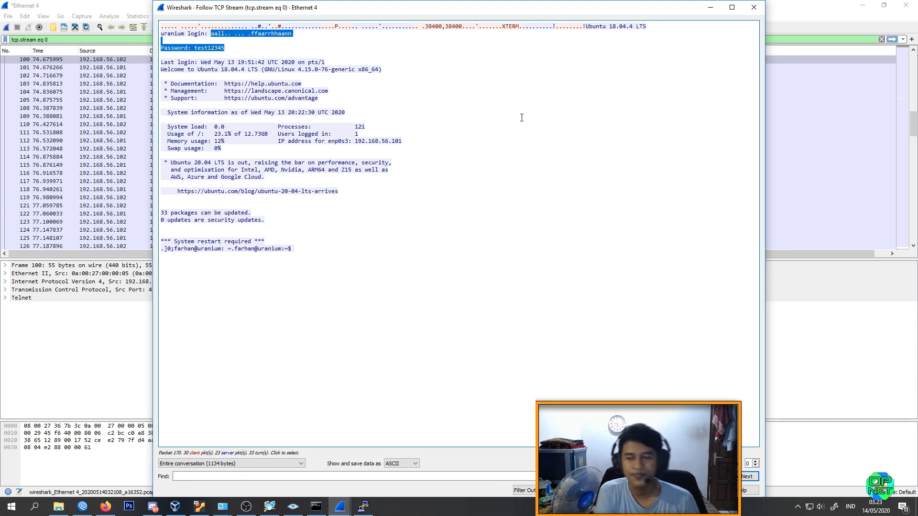
Step: Close the stream window and start a new Ethernet 4 capture without saving the previous packets
{"action": "left_click", "coordinate": [755, 7]}
{"action": "left_click", "coordinate": [7, 27]}
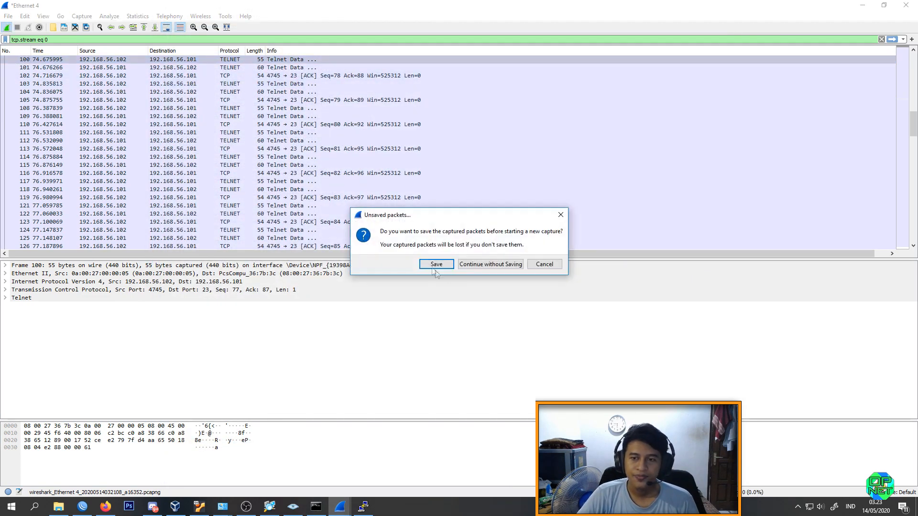
{"action": "left_click", "coordinate": [480, 267]}
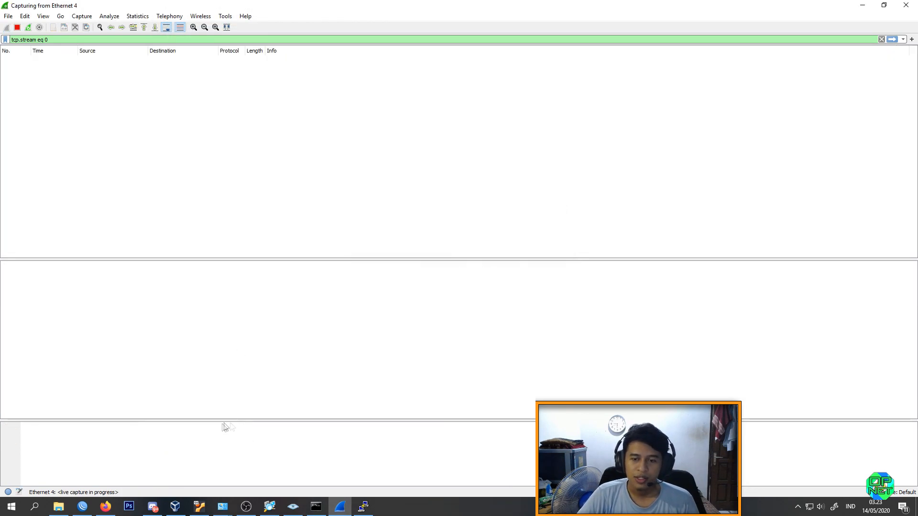
Step: Close the PuTTY Telnet session and clear the tcp.stream display filter in Wireshark
{"action": "left_click", "coordinate": [363, 506]}
{"action": "left_click", "coordinate": [637, 138]}
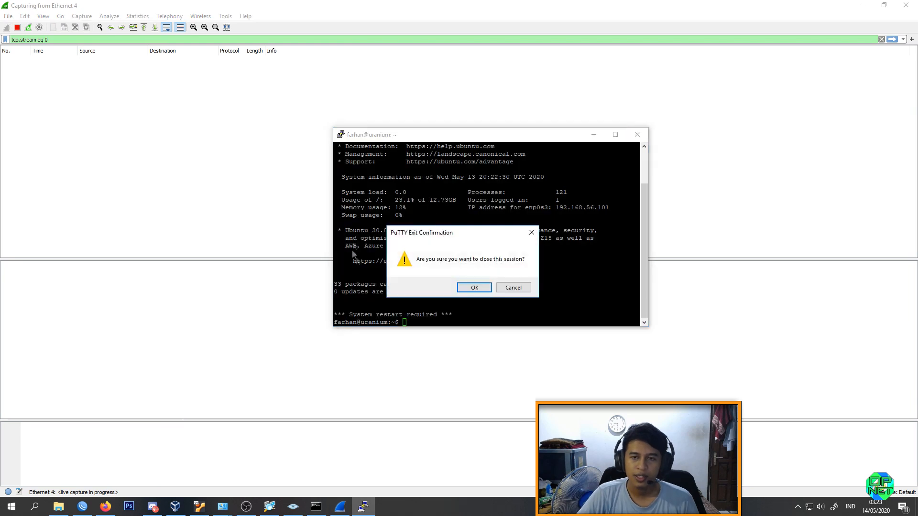
{"action": "left_click", "coordinate": [461, 286]}
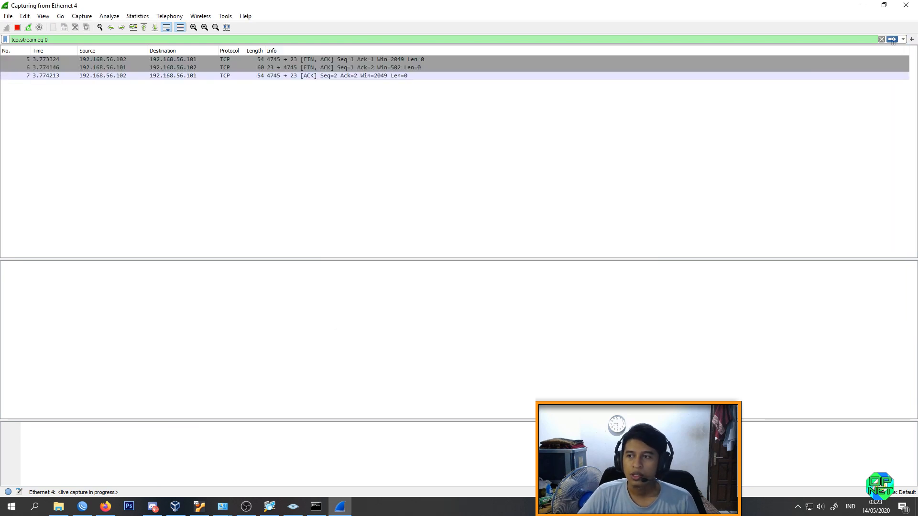
{"action": "left_click", "coordinate": [882, 40]}
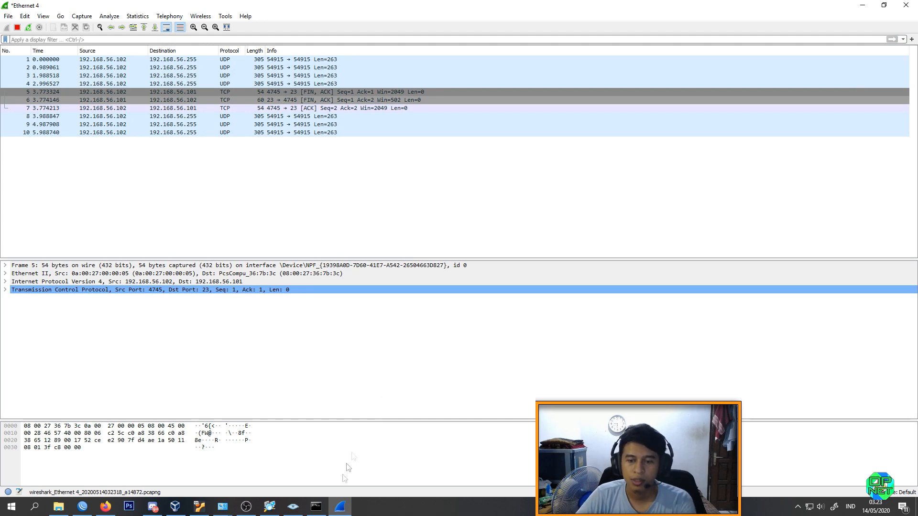
Step: Launch PuTTY and open an SSH session to 192.168.56.101 on port 22
{"action": "key", "text": "super"}
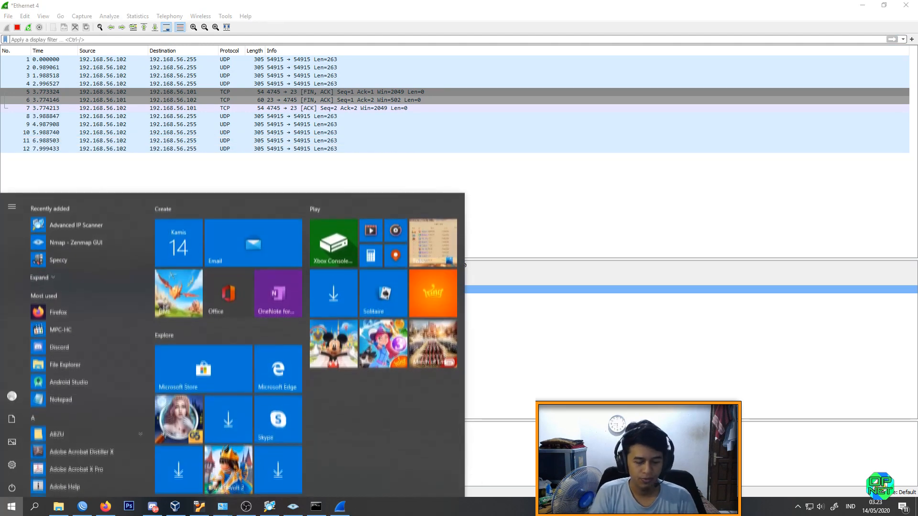
{"action": "type", "text": "pu"}
{"action": "key", "text": "Return"}
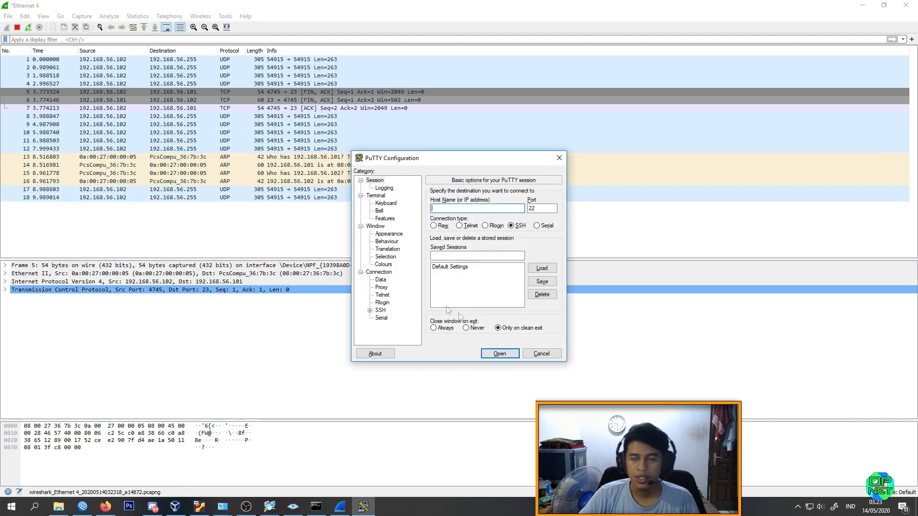
{"action": "type", "text": "192.168.56."}
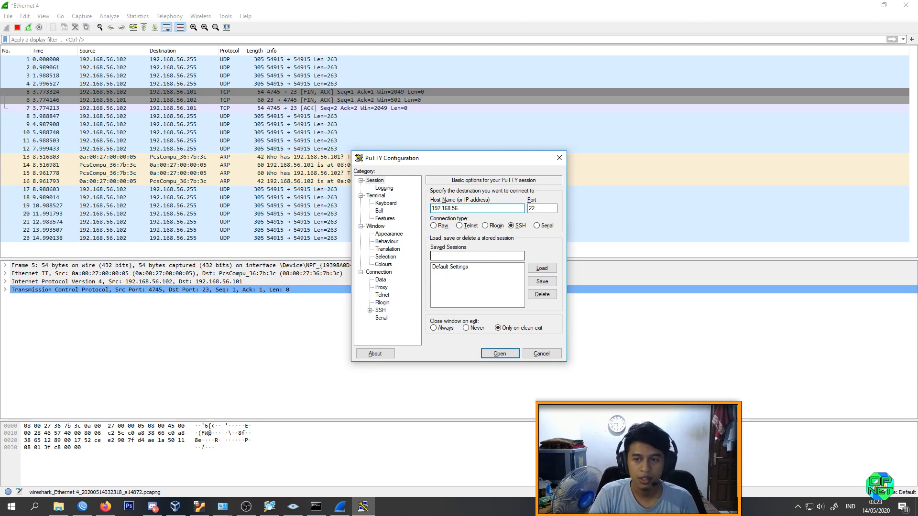
{"action": "type", "text": "101"}
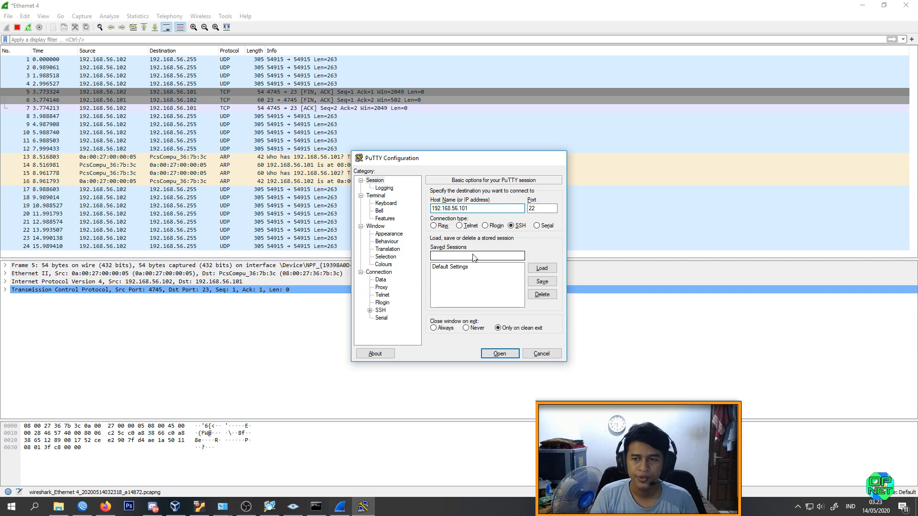
{"action": "key", "text": "Return"}
{"action": "key", "text": "Tab"}
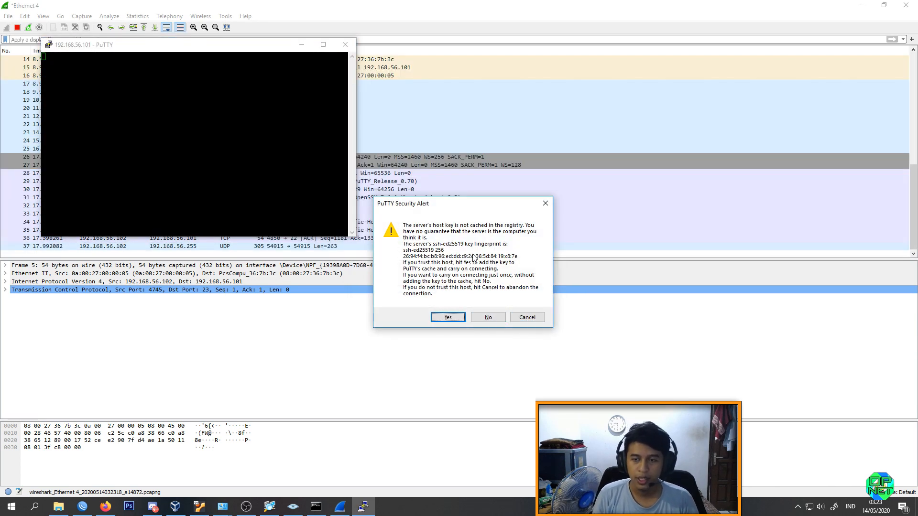
Step: Review the host key security alert and accept the server's key to continue connecting
{"action": "left_click_drag", "start_coordinate": [455, 209], "coordinate": [201, 125]}
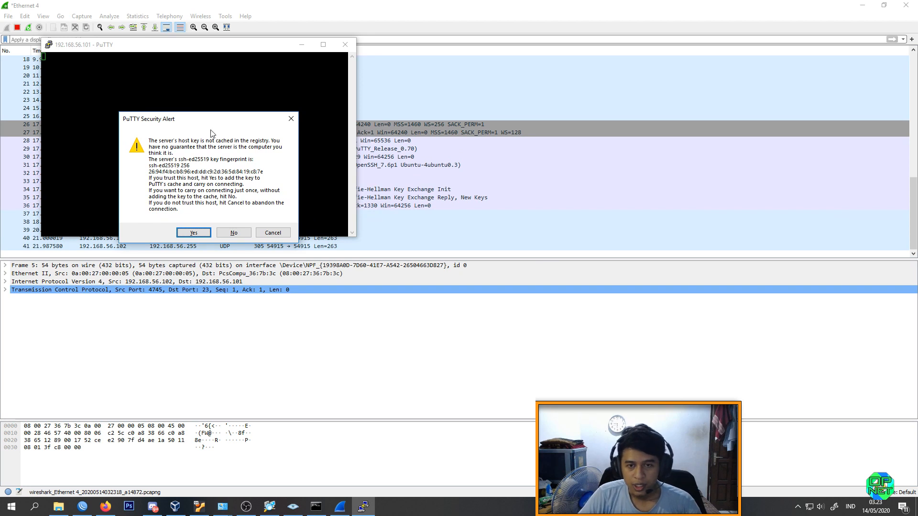
{"action": "left_click_drag", "start_coordinate": [225, 123], "coordinate": [219, 110]}
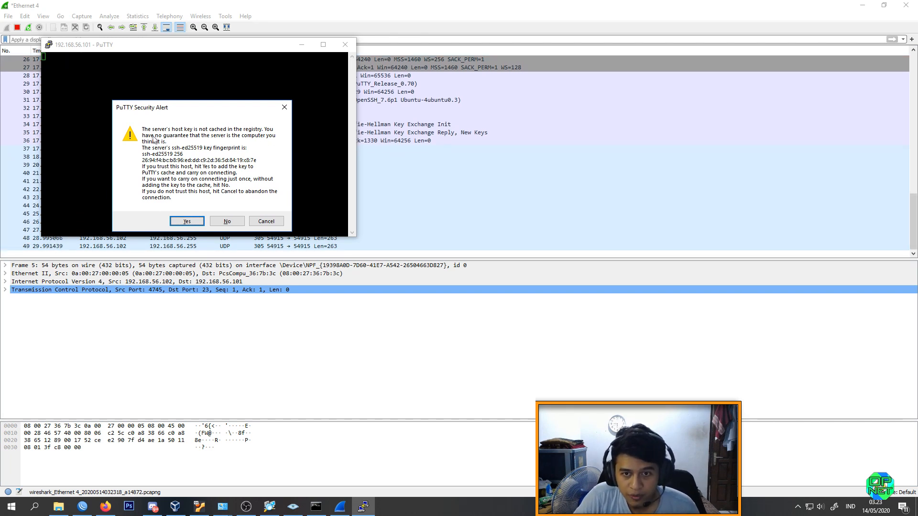
{"action": "mouse_move", "coordinate": [193, 111]}
{"action": "left_mouse_down"}
{"action": "mouse_move", "coordinate": [208, 99]}
{"action": "mouse_move", "coordinate": [204, 111]}
{"action": "left_mouse_up"}
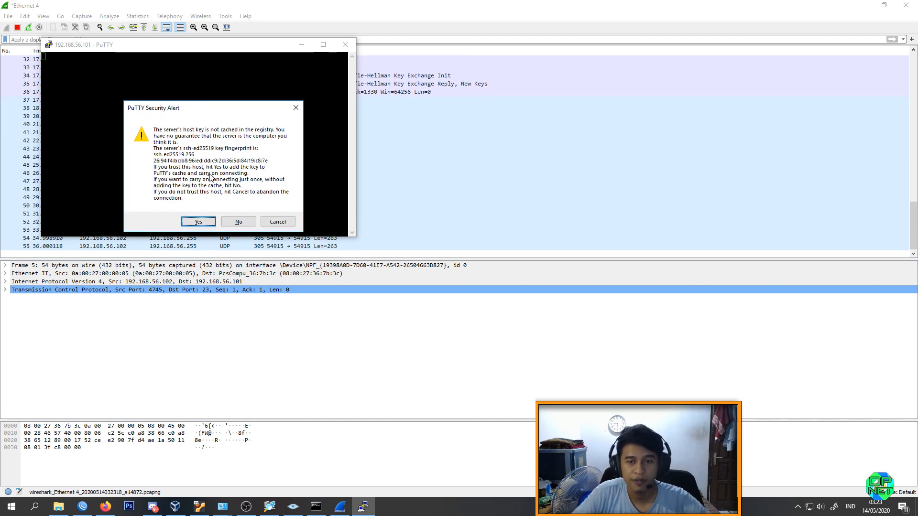
{"action": "left_click", "coordinate": [200, 222]}
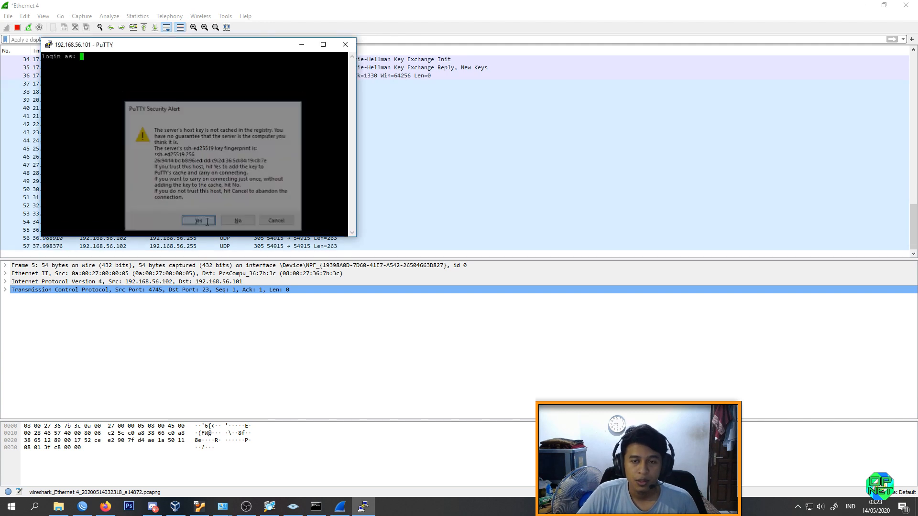
Step: Log in to the SSH session with the account's username and password
{"action": "type", "text": "al"}
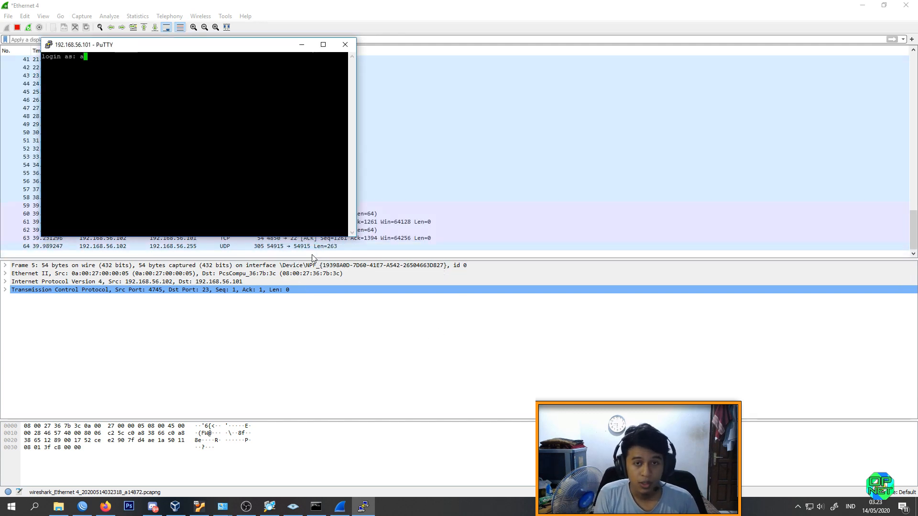
{"action": "key", "text": "BackSpace"}
{"action": "key", "text": "BackSpace"}
{"action": "type", "text": "farhan\\"}
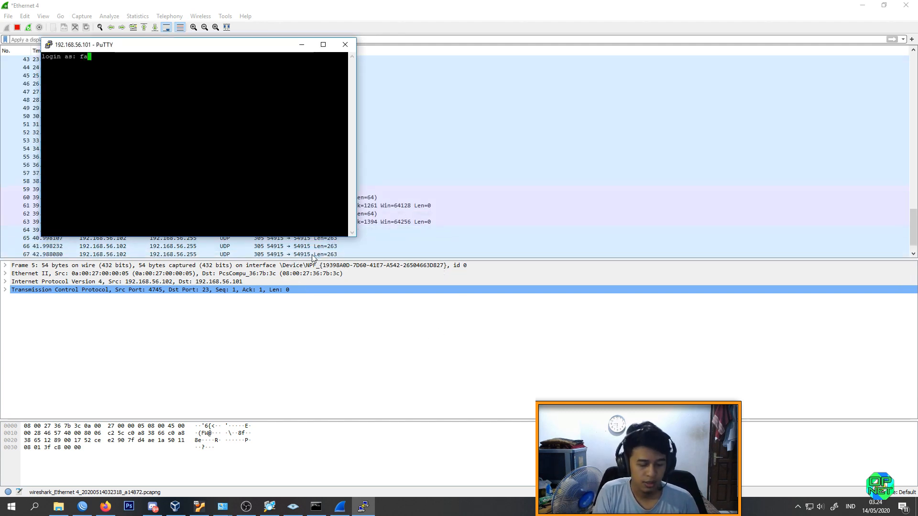
{"action": "key", "text": "BackSpace"}
{"action": "key", "text": "Return"}
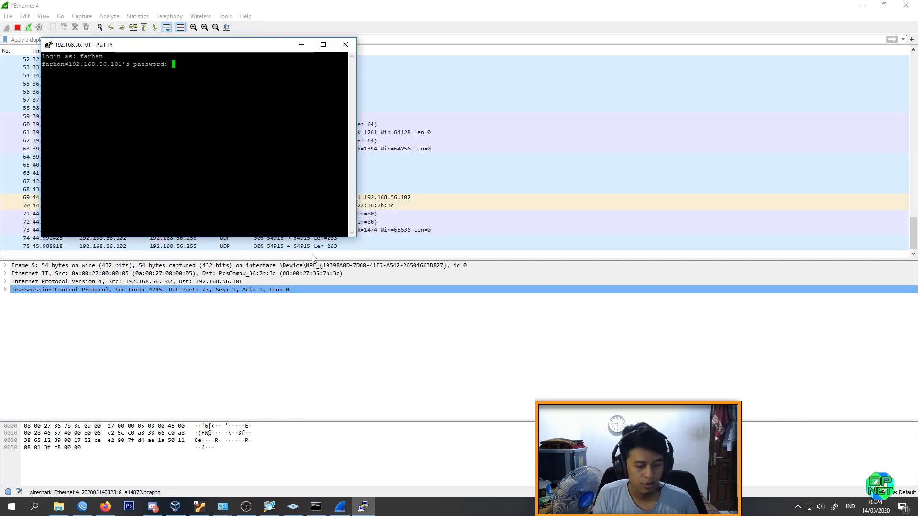
{"action": "key", "text": "Return"}
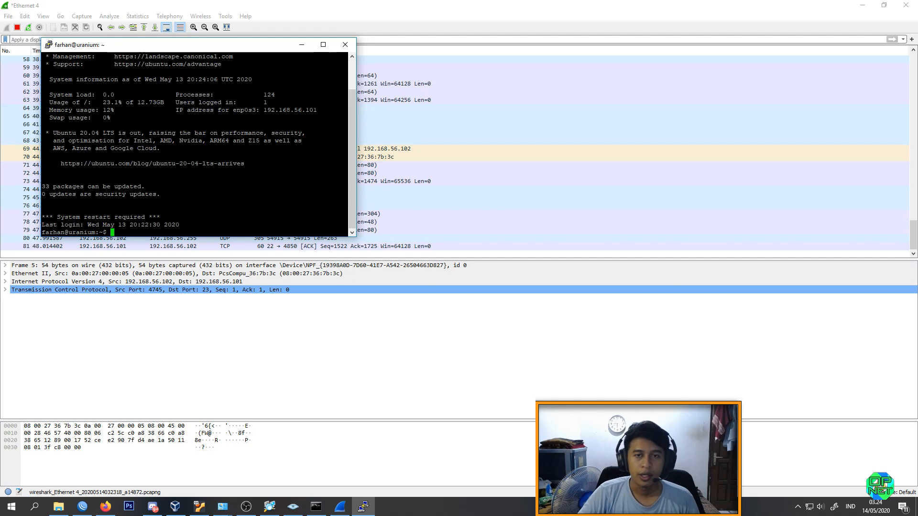
Step: Return to Wireshark, stop the capture and follow the TCP stream of a packet from the port 22 SSH connection
{"action": "left_click", "coordinate": [522, 18]}
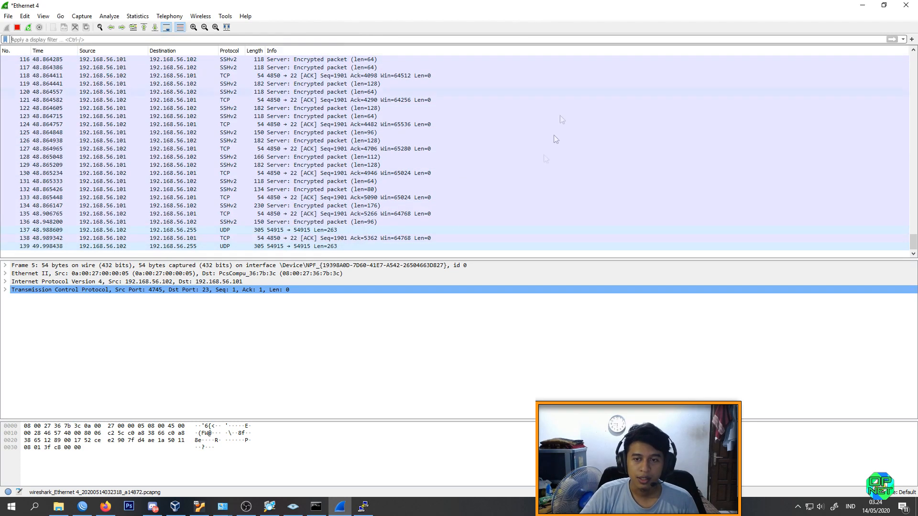
{"action": "key", "text": "ctrl+e"}
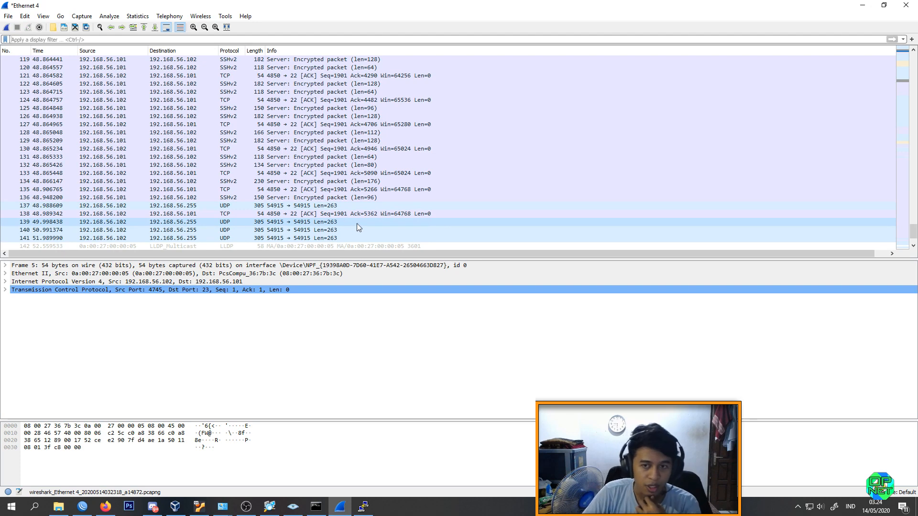
{"action": "scroll", "coordinate": [320, 198], "scroll_direction": "up", "scroll_amount": 4}
{"action": "right_click", "coordinate": [296, 148]}
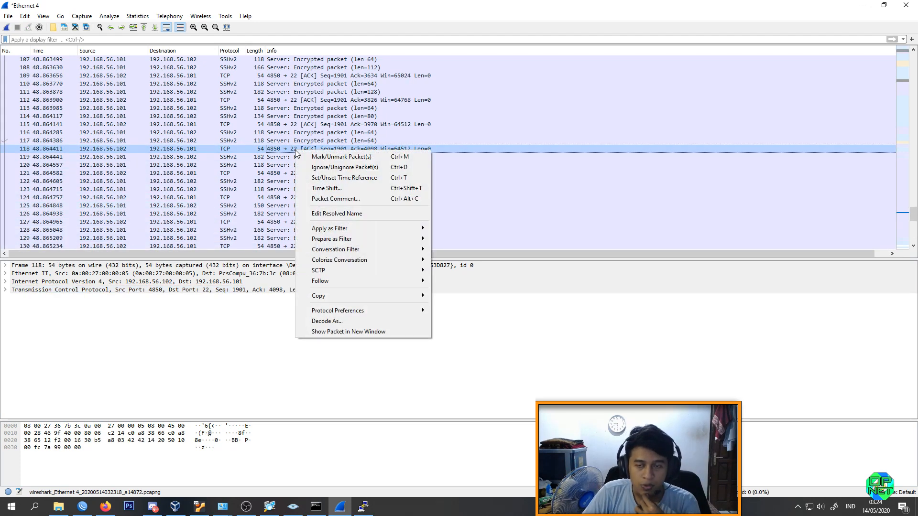
{"action": "mouse_move", "coordinate": [330, 280]}
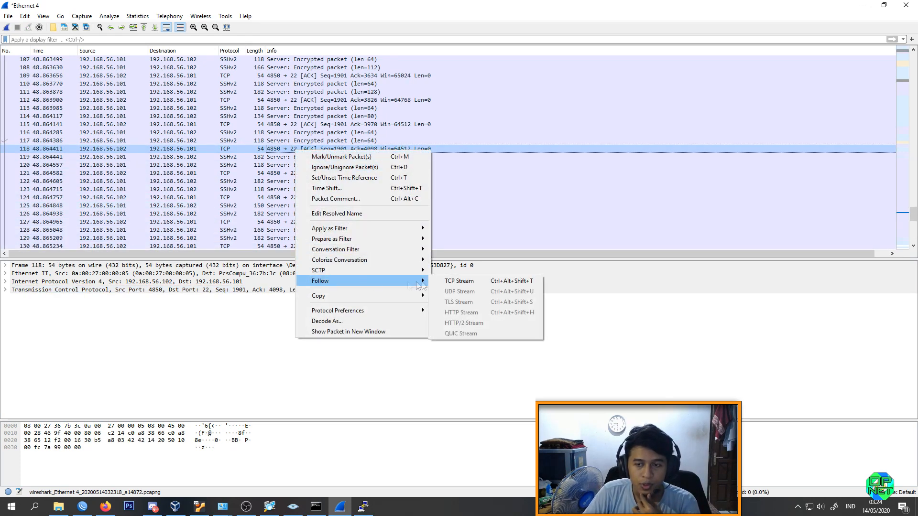
{"action": "left_click", "coordinate": [455, 282]}
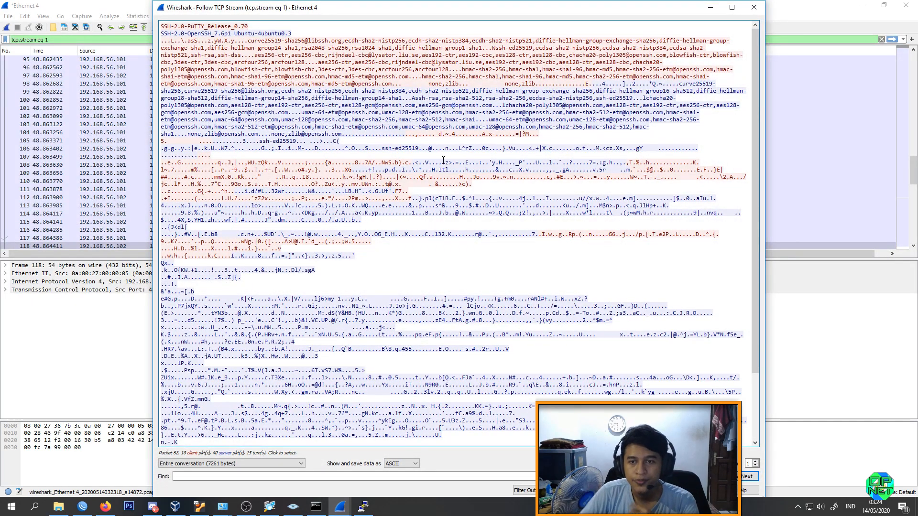
Step: Examine the SSH stream's contents, highlighting the key exchange and cipher text, and close the stream window
{"action": "scroll", "coordinate": [430, 153], "scroll_direction": "down", "scroll_amount": 2}
{"action": "scroll", "coordinate": [415, 147], "scroll_direction": "up", "scroll_amount": 2}
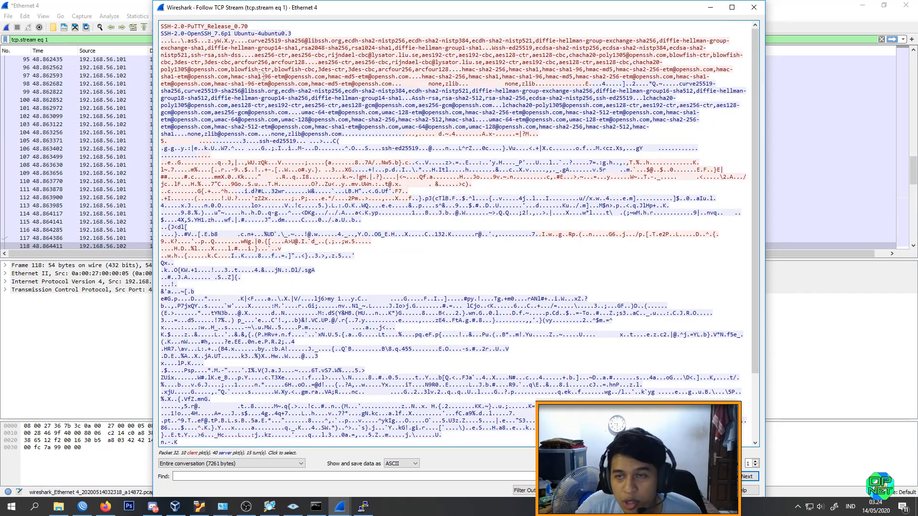
{"action": "left_click_drag", "start_coordinate": [273, 77], "coordinate": [528, 119]}
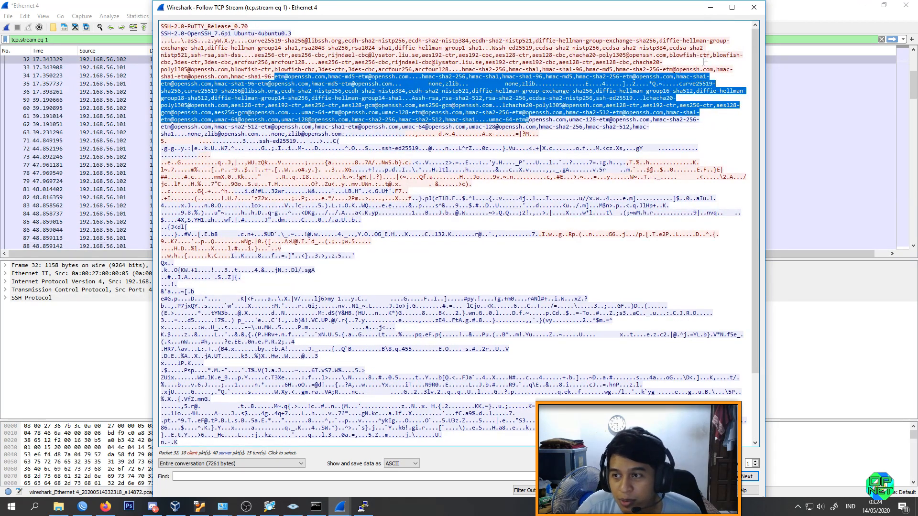
{"action": "left_click", "coordinate": [746, 10]}
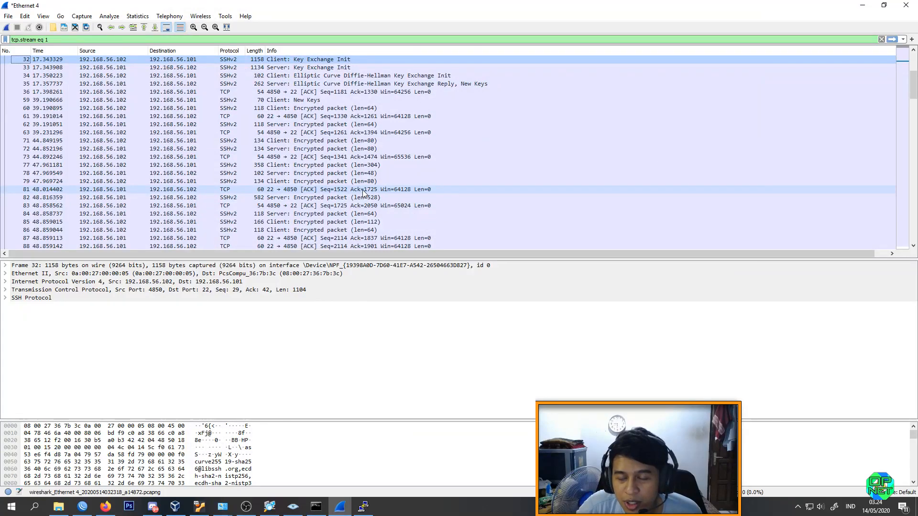
Step: Clear the tcp.stream eq 1 display filter and look over the full packet list around the SSH handshake
{"action": "scroll", "coordinate": [360, 203], "scroll_direction": "down", "scroll_amount": 2}
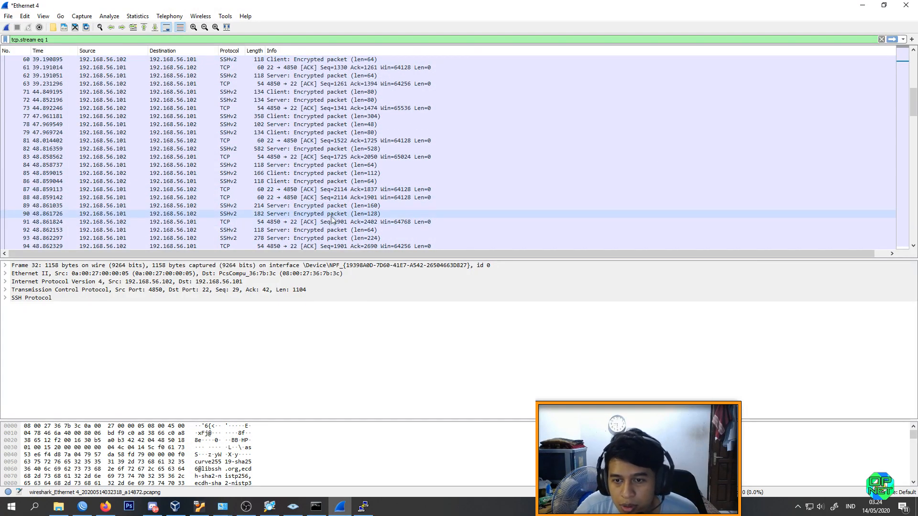
{"action": "scroll", "coordinate": [337, 214], "scroll_direction": "up", "scroll_amount": 4}
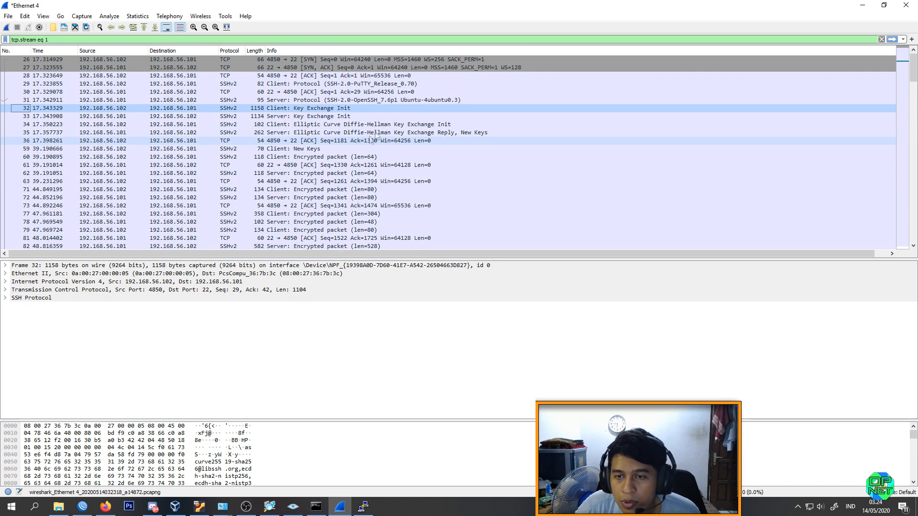
{"action": "left_click", "coordinate": [881, 39]}
{"action": "scroll", "coordinate": [485, 173], "scroll_direction": "down", "scroll_amount": 5}
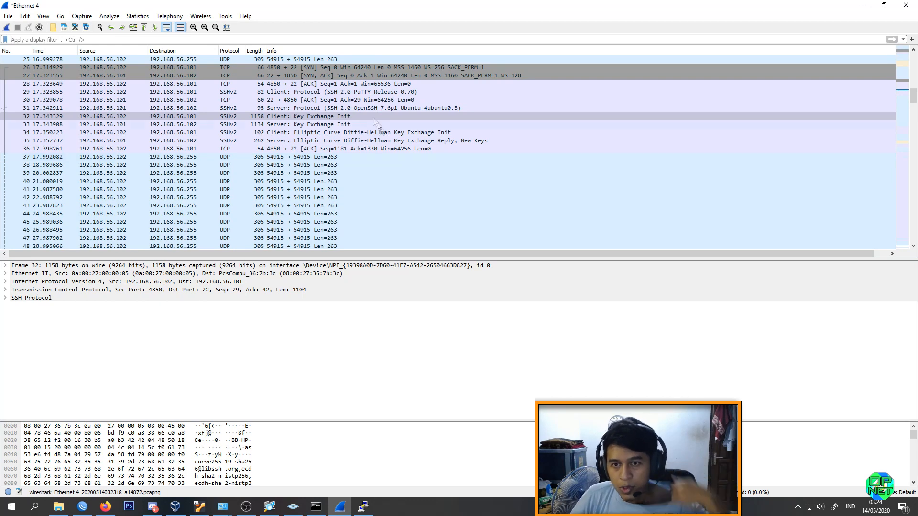
{"action": "scroll", "coordinate": [379, 134], "scroll_direction": "down", "scroll_amount": 10}
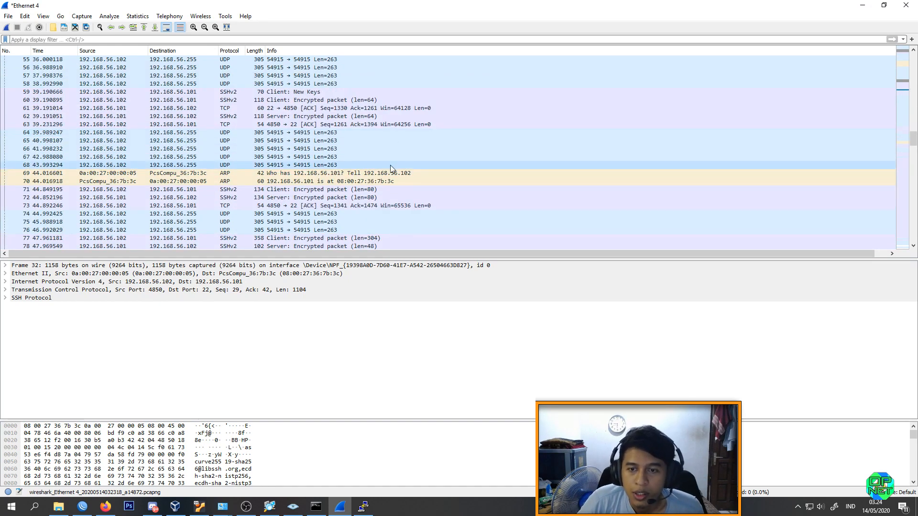
{"action": "scroll", "coordinate": [390, 165], "scroll_direction": "up", "scroll_amount": 14}
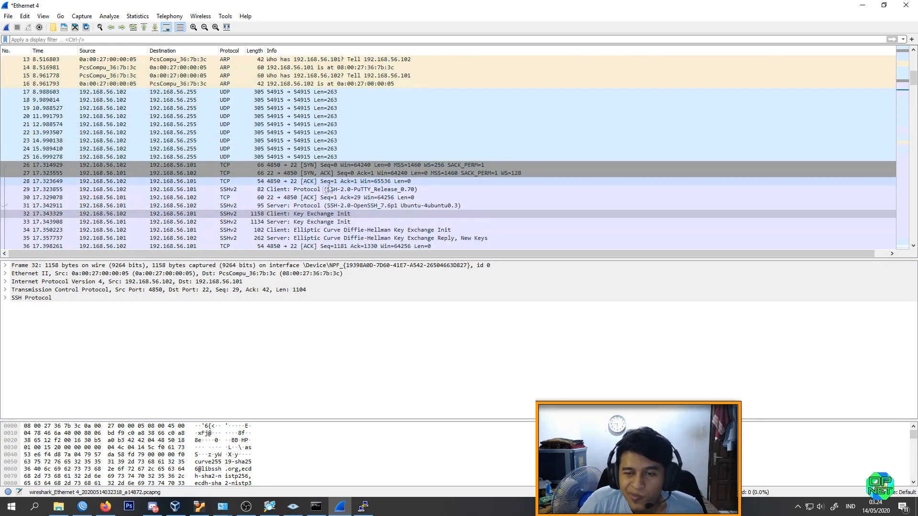
{"action": "scroll", "coordinate": [309, 191], "scroll_direction": "down", "scroll_amount": 2}
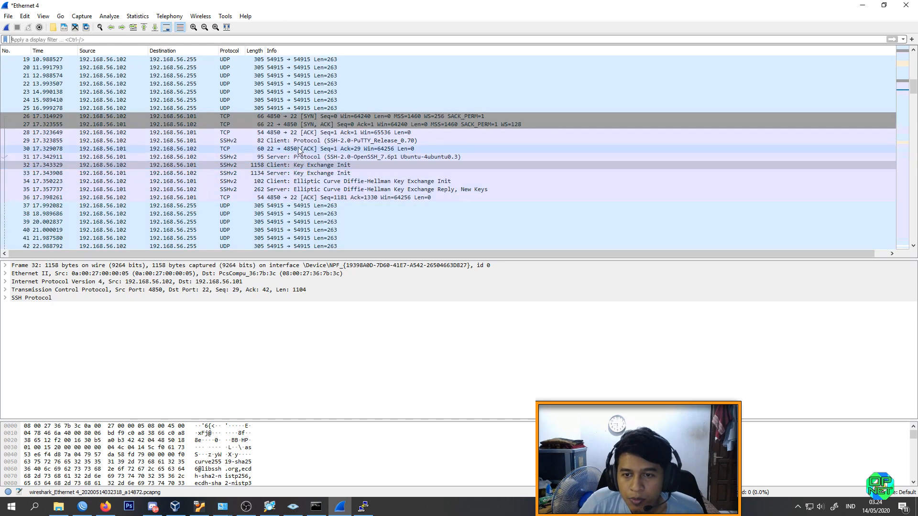
Step: Follow the TCP stream of acknowledgement packet 30, read through its contents and close the stream window
{"action": "right_click", "coordinate": [297, 148]}
{"action": "mouse_move", "coordinate": [334, 278]}
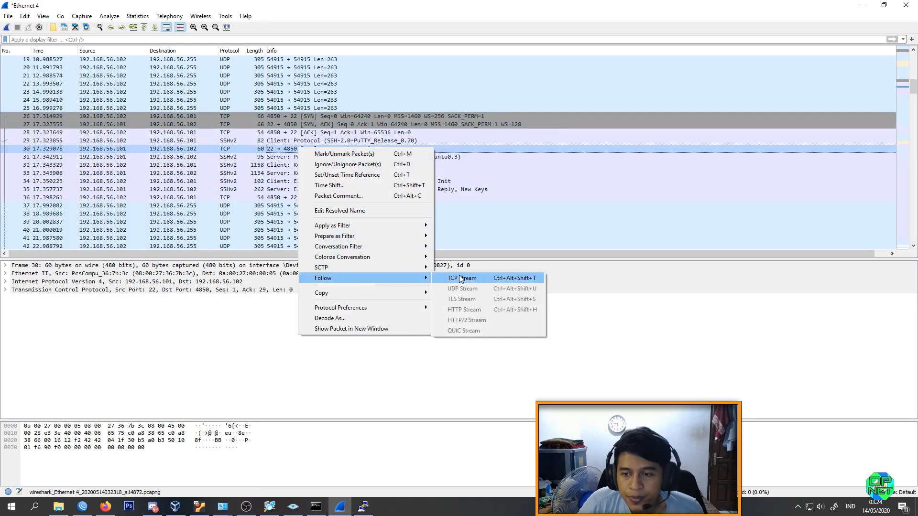
{"action": "left_click", "coordinate": [459, 279]}
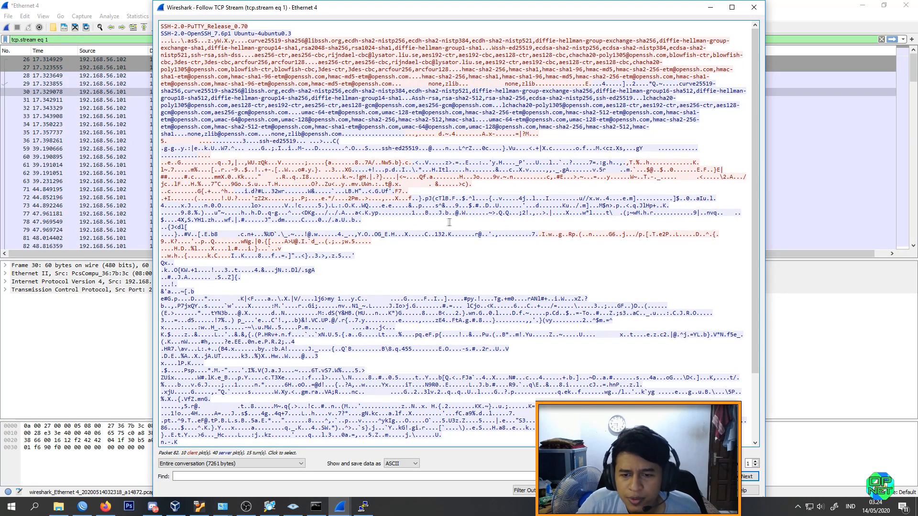
{"action": "scroll", "coordinate": [449, 222], "scroll_direction": "down", "scroll_amount": 4}
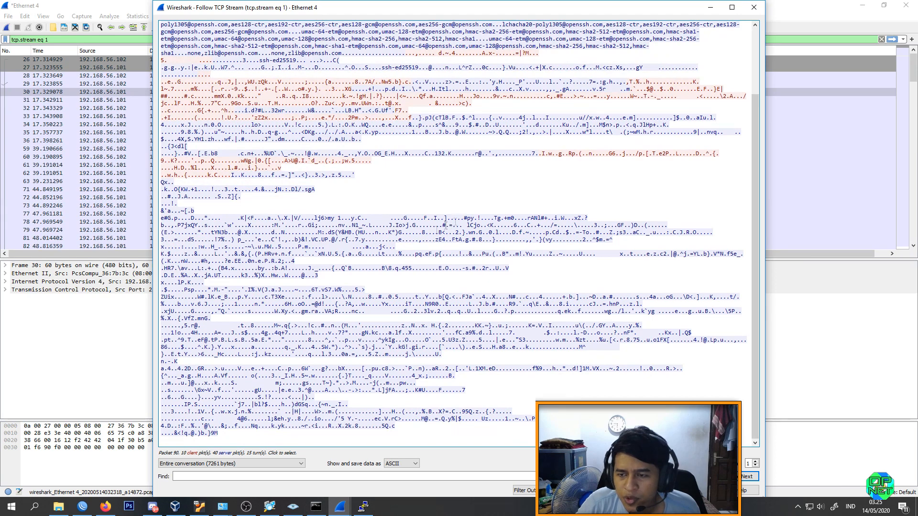
{"action": "scroll", "coordinate": [478, 244], "scroll_direction": "up", "scroll_amount": 4}
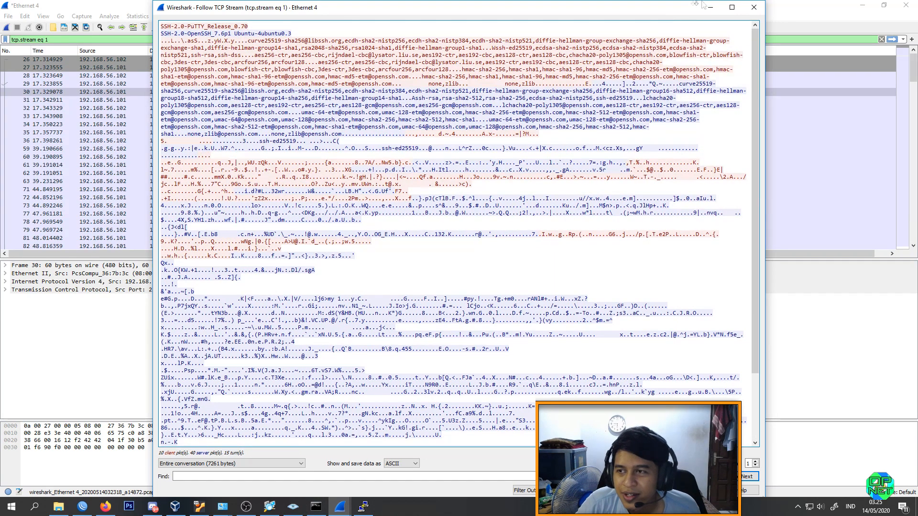
{"action": "left_click", "coordinate": [754, 9]}
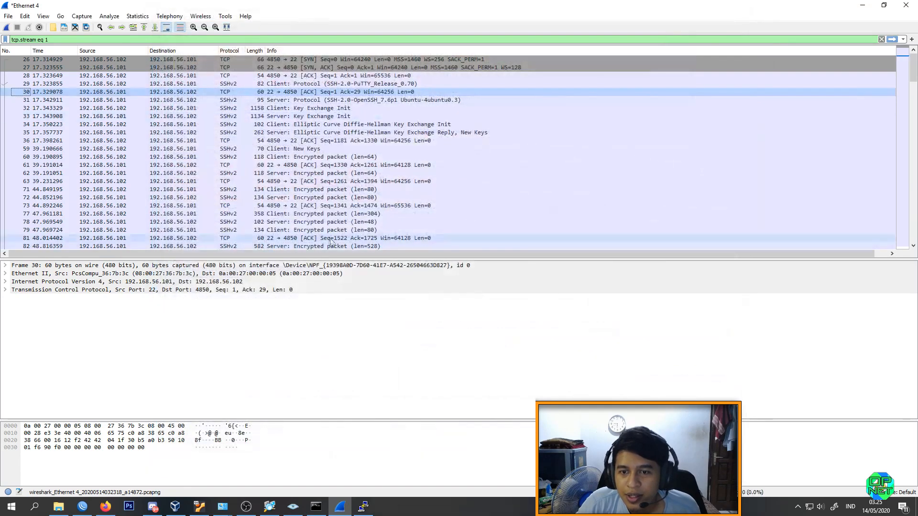
Step: Follow the TCP stream of encrypted client packet 71, check its contents to the end and close the window
{"action": "right_click", "coordinate": [308, 182]}
{"action": "left_click", "coordinate": [276, 192]}
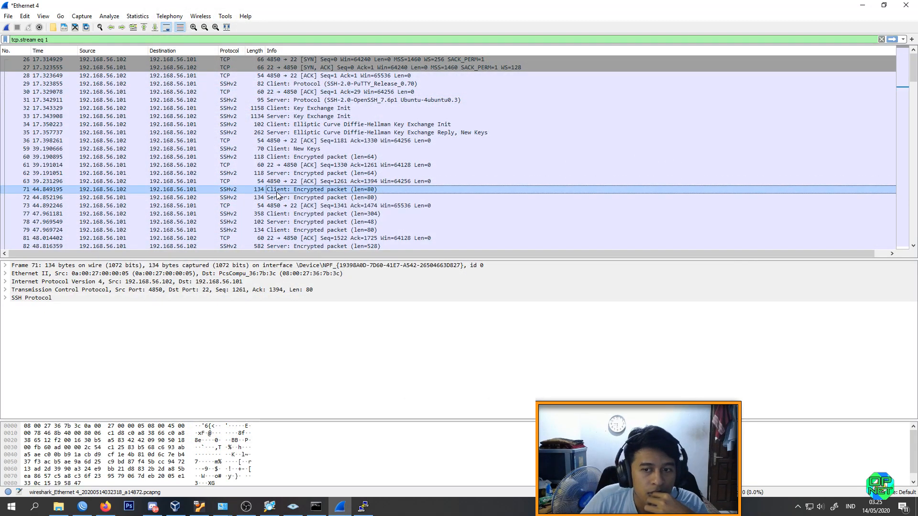
{"action": "right_click", "coordinate": [277, 192]}
{"action": "mouse_move", "coordinate": [381, 324]}
{"action": "left_click", "coordinate": [433, 324]}
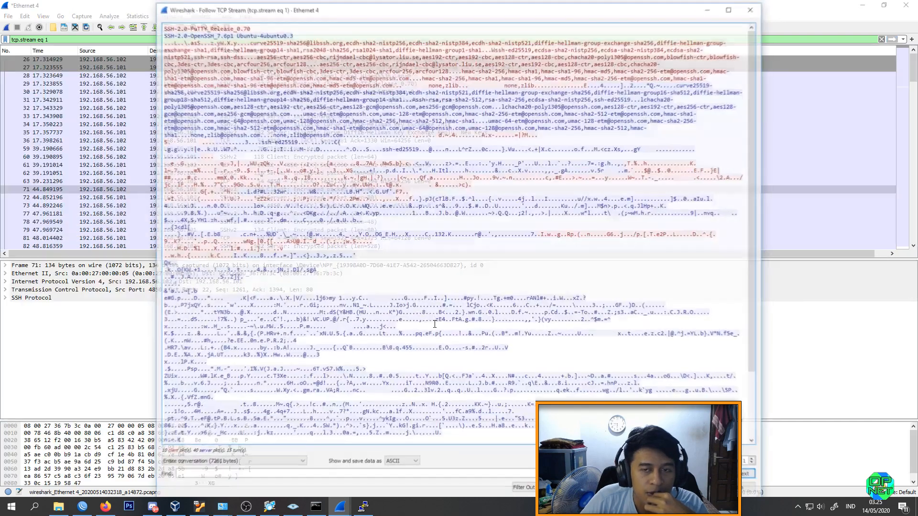
{"action": "scroll", "coordinate": [439, 234], "scroll_direction": "down", "scroll_amount": 4}
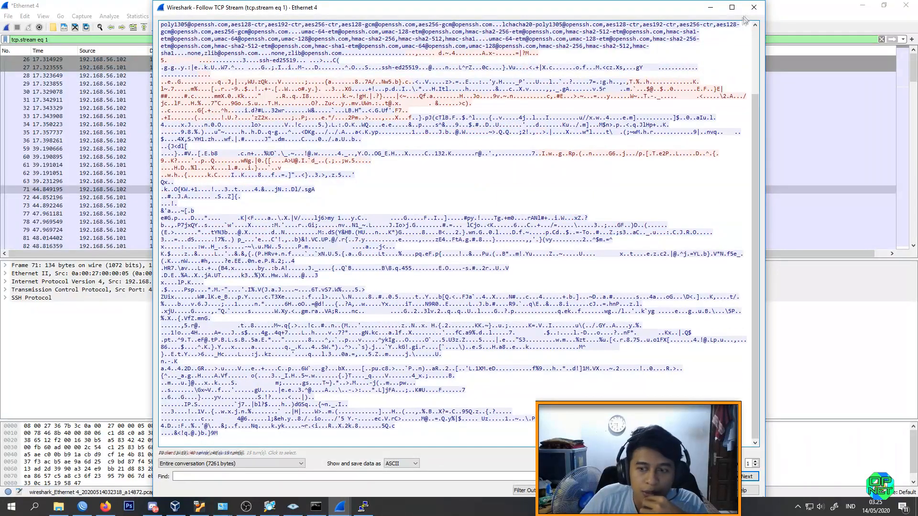
{"action": "left_click", "coordinate": [753, 7]}
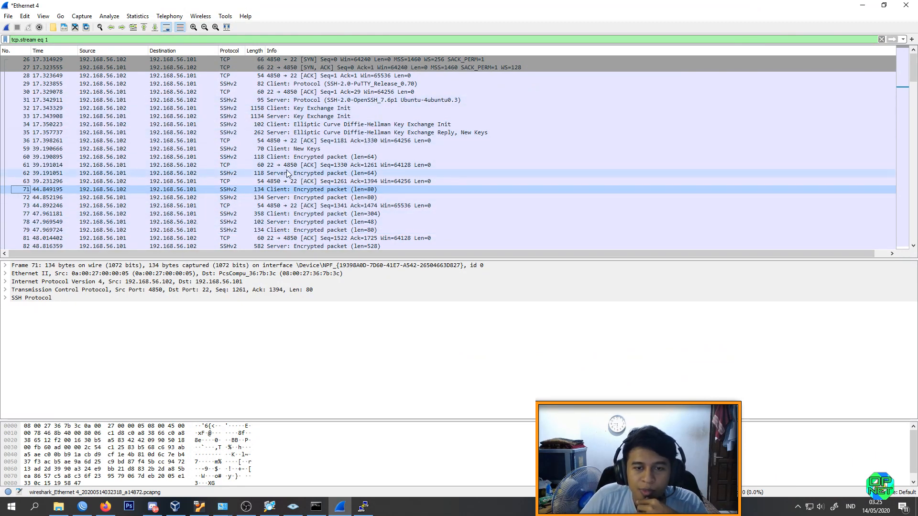
Step: Follow the TCP stream of packet 83, sent from port 4850 to 22, and close the stream window
{"action": "scroll", "coordinate": [261, 205], "scroll_direction": "down", "scroll_amount": 2}
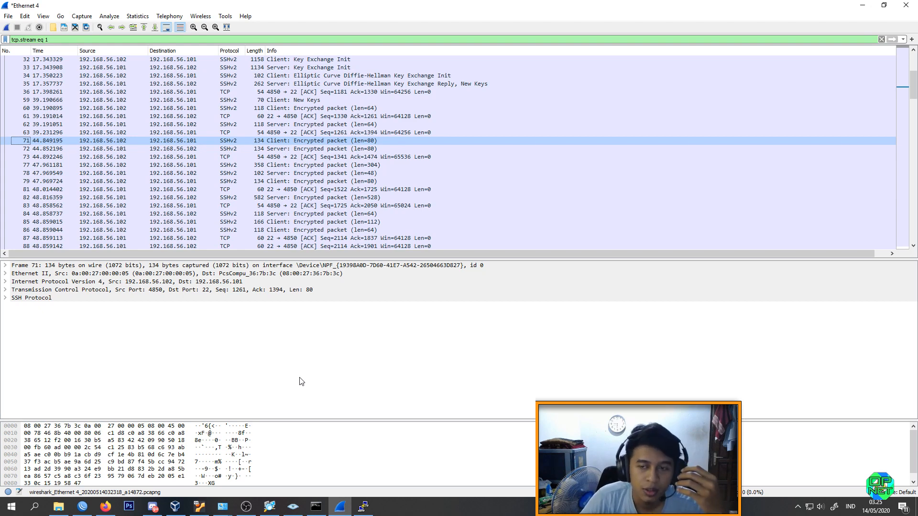
{"action": "left_click", "coordinate": [306, 206]}
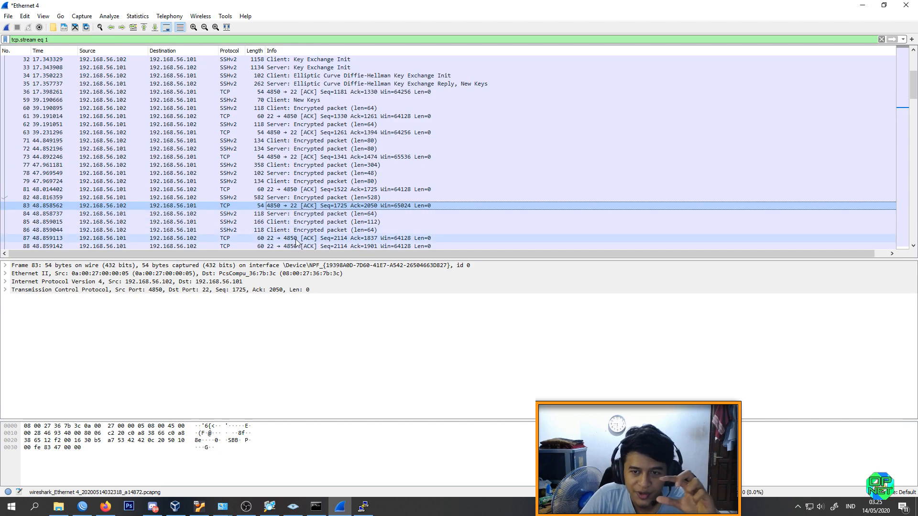
{"action": "right_click", "coordinate": [299, 207]}
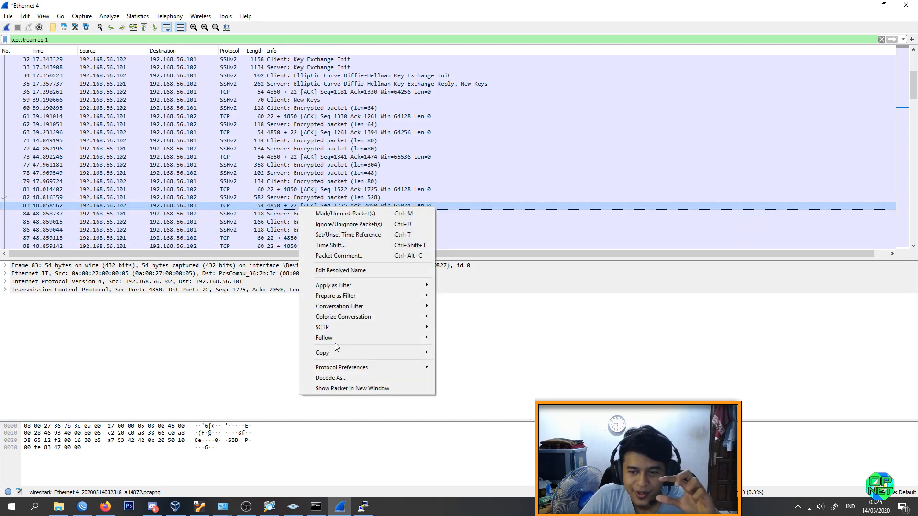
{"action": "mouse_move", "coordinate": [336, 338]}
{"action": "left_click", "coordinate": [459, 338]}
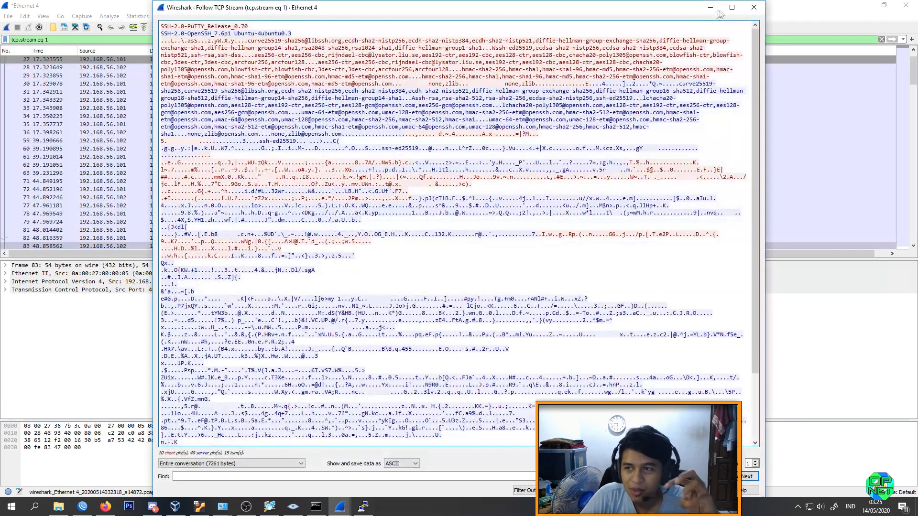
{"action": "left_click", "coordinate": [720, 13]}
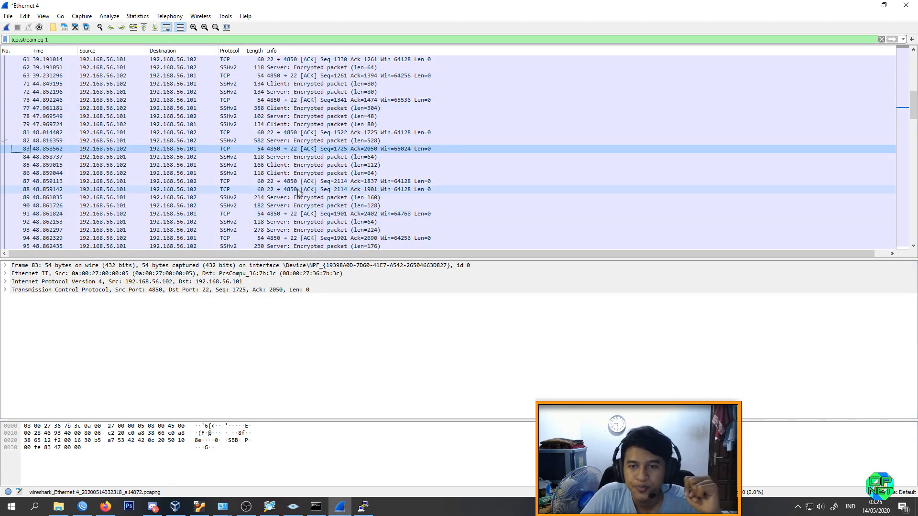
Step: View the TCP stream of packet 88, sent from port 22 to 4850, and close the stream window
{"action": "right_click", "coordinate": [298, 189]}
{"action": "mouse_move", "coordinate": [398, 320]}
{"action": "left_click", "coordinate": [442, 320]}
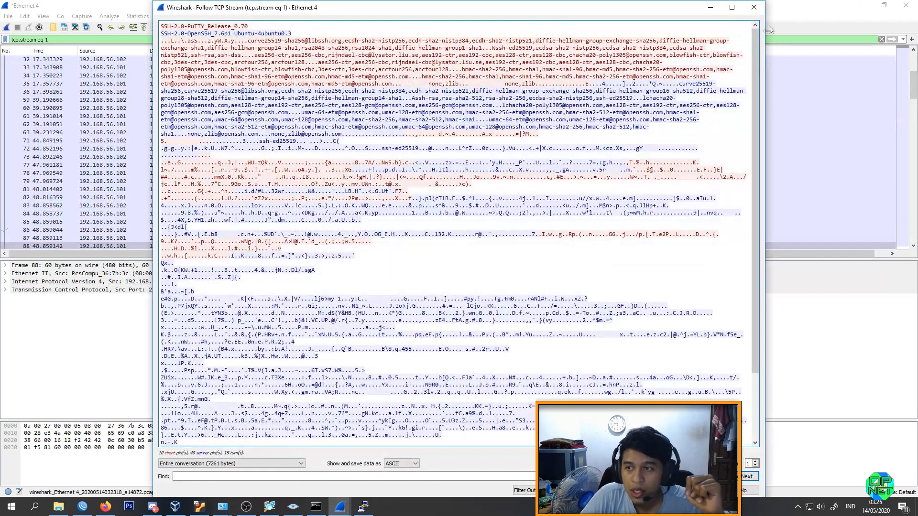
{"action": "left_click", "coordinate": [754, 8]}
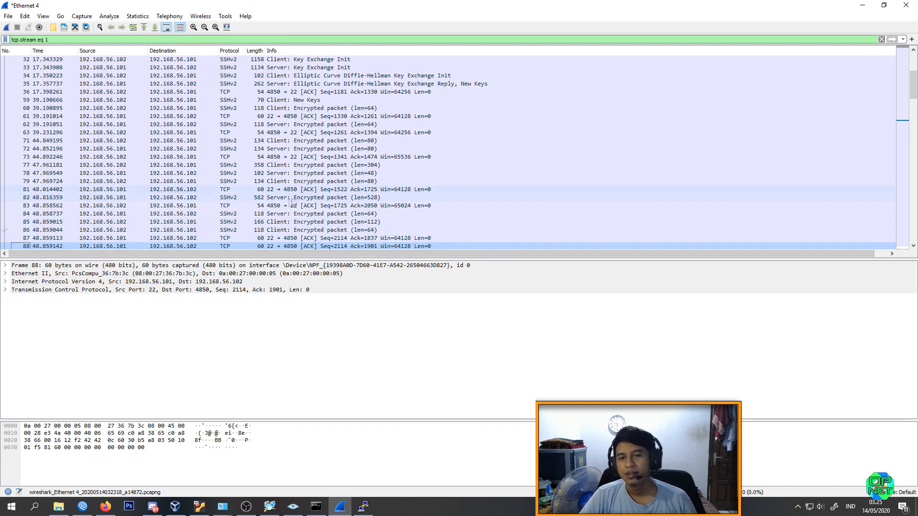
Step: Follow the TCP stream of encrypted client packet 79, review the whole conversation and close the window
{"action": "left_click", "coordinate": [277, 183]}
{"action": "right_click", "coordinate": [284, 185]}
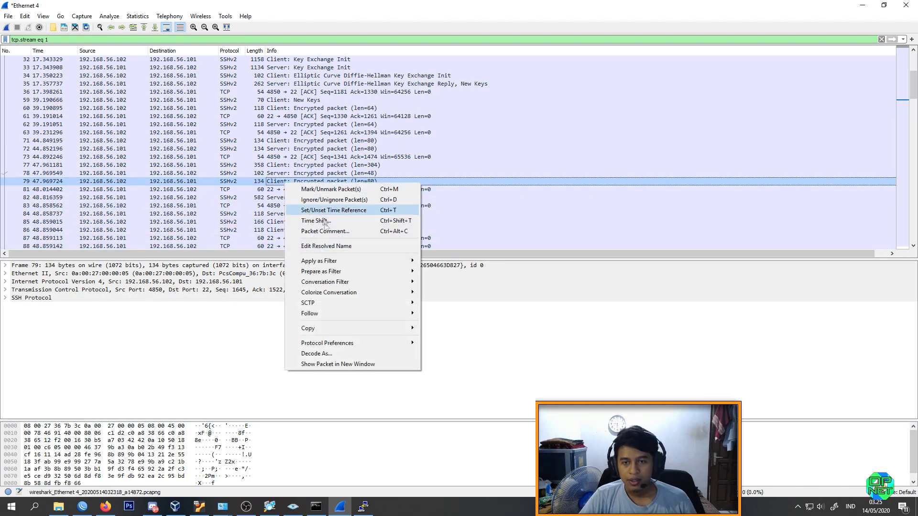
{"action": "mouse_move", "coordinate": [385, 315]}
{"action": "left_click", "coordinate": [448, 313]}
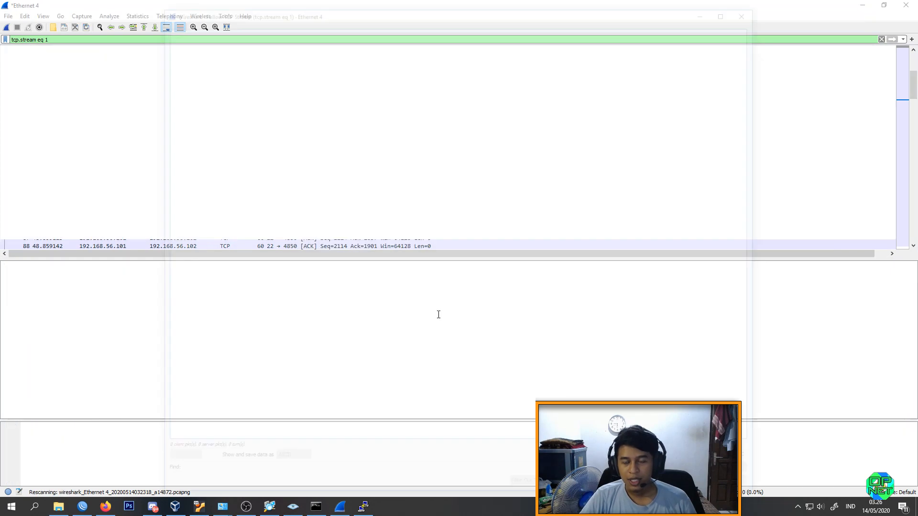
{"action": "scroll", "coordinate": [494, 172], "scroll_direction": "down", "scroll_amount": 4}
{"action": "scroll", "coordinate": [494, 172], "scroll_direction": "up", "scroll_amount": 4}
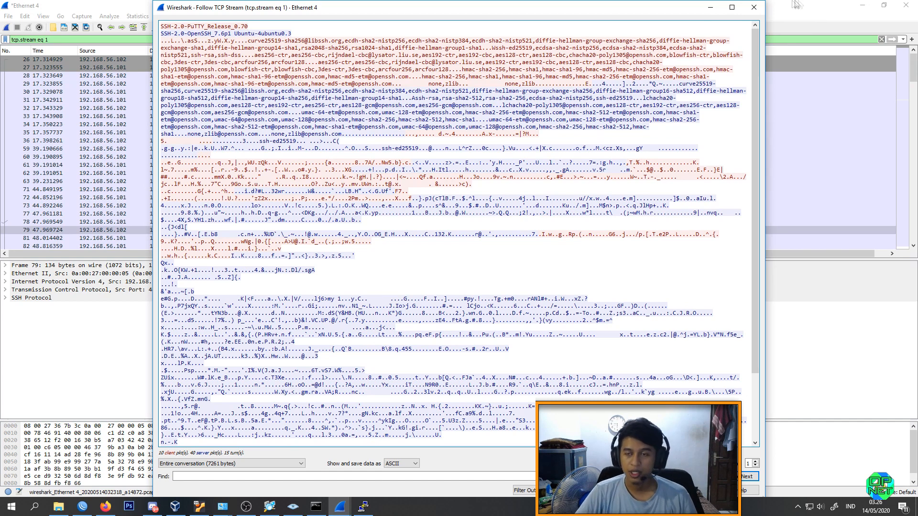
{"action": "left_click", "coordinate": [753, 7]}
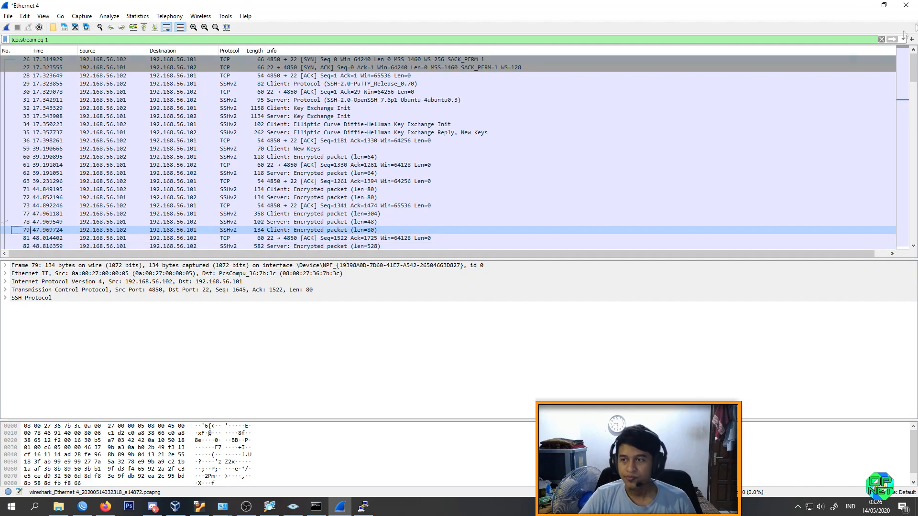
Step: Minimize Wireshark and the Network and Sharing Center, move the PuTTY session window clear of the screen corner and minimize it
{"action": "left_click", "coordinate": [862, 5]}
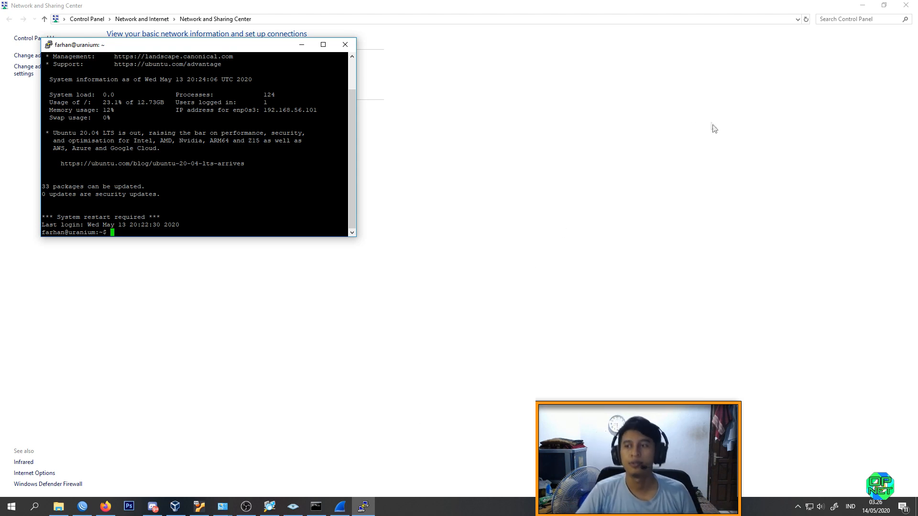
{"action": "left_click", "coordinate": [862, 5]}
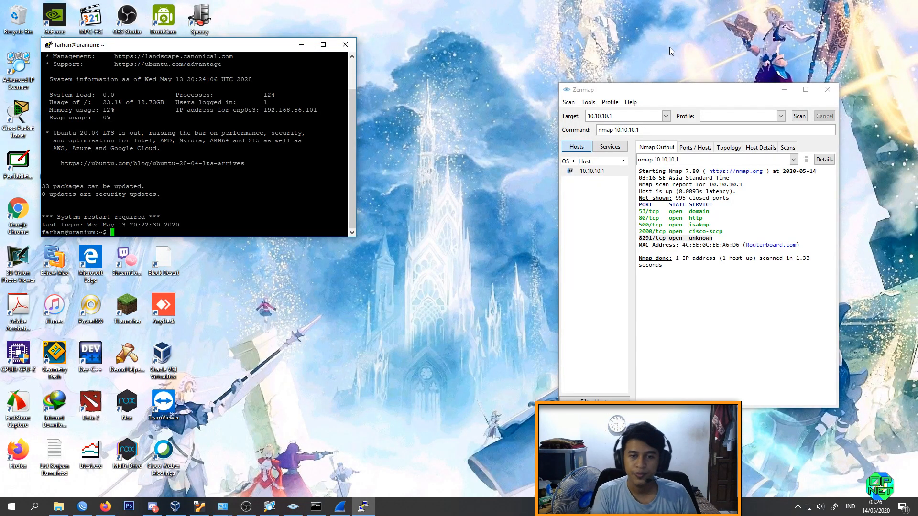
{"action": "left_click_drag", "start_coordinate": [205, 47], "coordinate": [332, 91]}
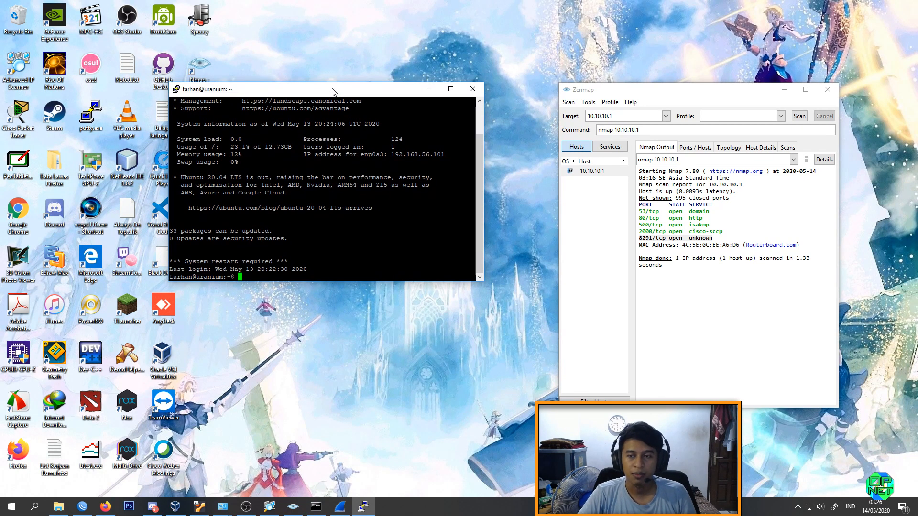
{"action": "left_click", "coordinate": [429, 89]}
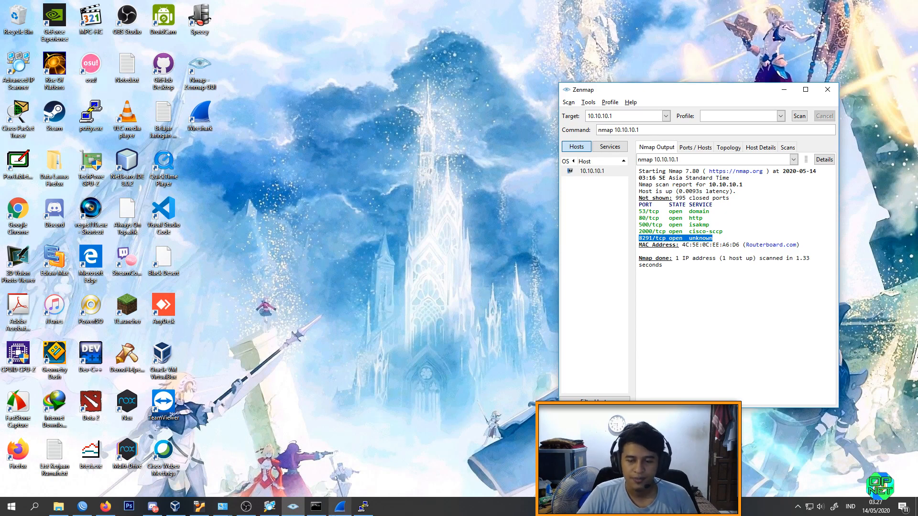
Step: Switch back to Wireshark and review the filtered SSH packets, ending at the start of the connection
{"action": "left_click", "coordinate": [340, 506]}
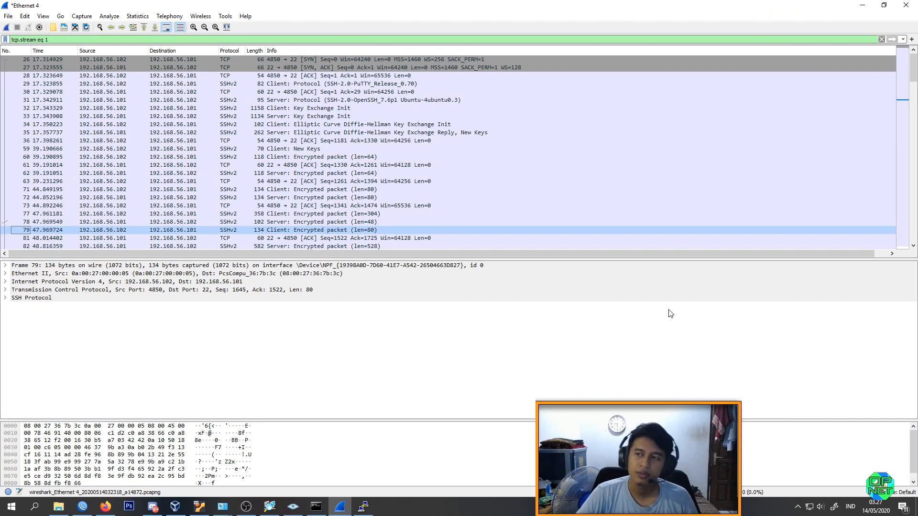
{"action": "scroll", "coordinate": [913, 75], "scroll_direction": "down", "scroll_amount": 1}
{"action": "left_click_drag", "start_coordinate": [913, 74], "coordinate": [913, 143]}
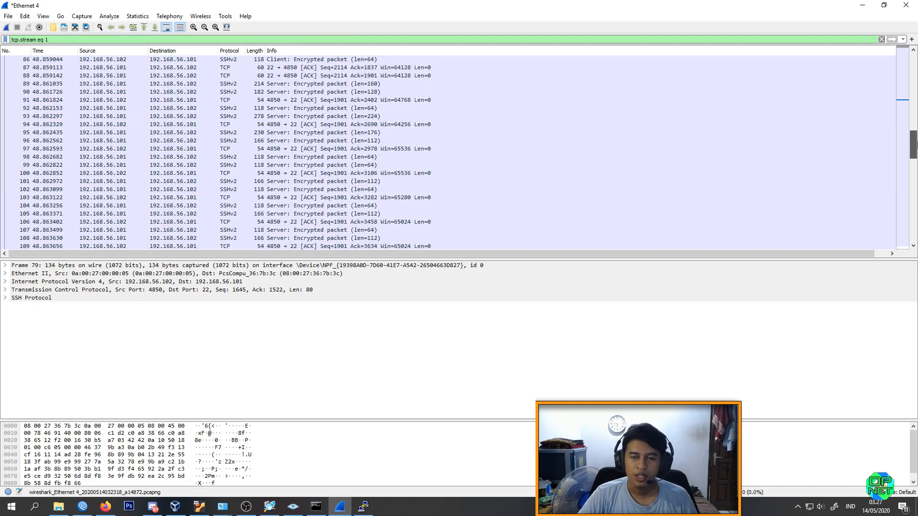
{"action": "left_click_drag", "start_coordinate": [913, 144], "coordinate": [913, 136]}
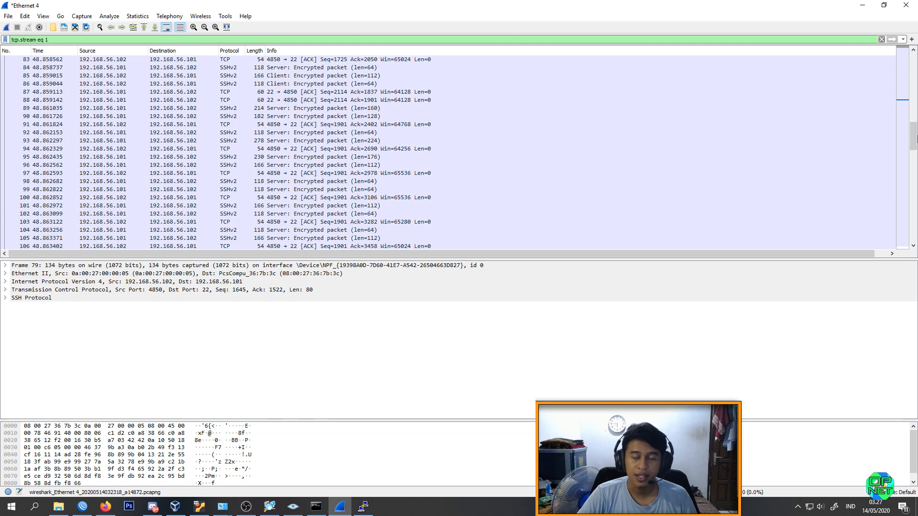
{"action": "left_click_drag", "start_coordinate": [913, 137], "coordinate": [912, 115]}
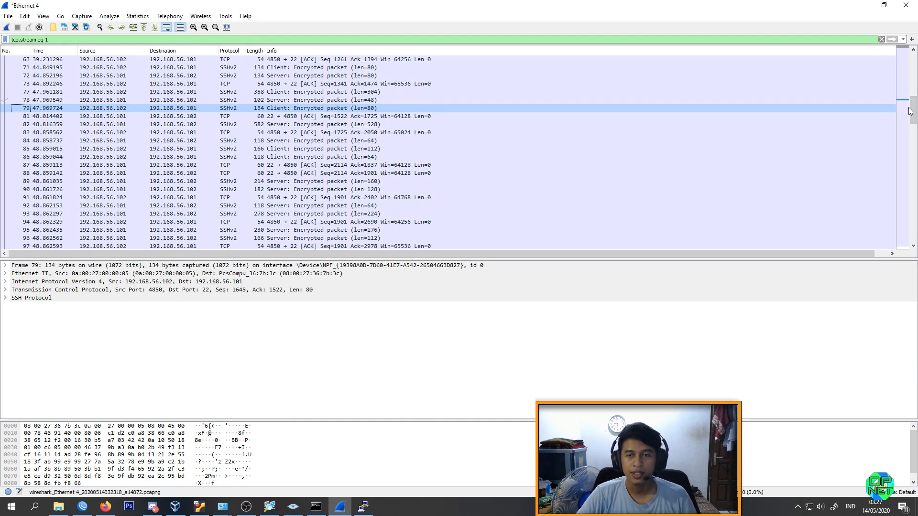
{"action": "left_click_drag", "start_coordinate": [910, 110], "coordinate": [913, 68]}
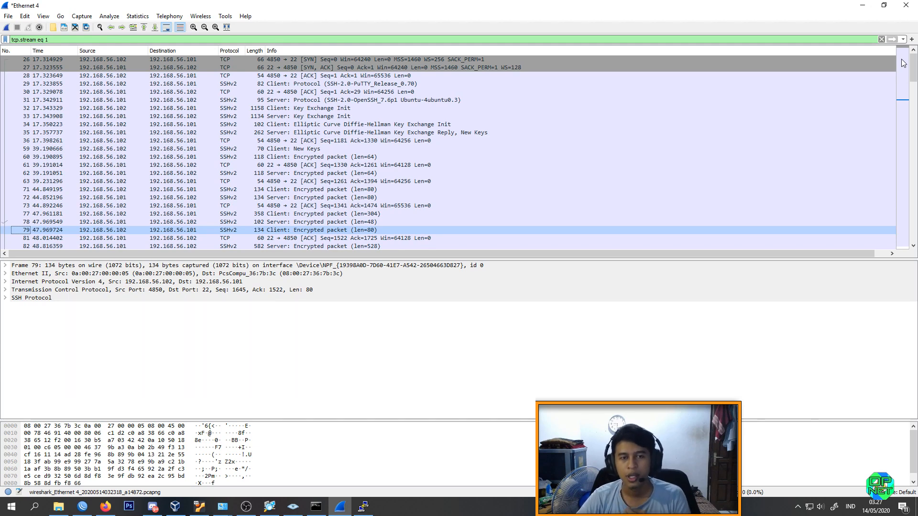
Step: Review the filtered SSH packets from the key exchange through the encrypted client and server packets
{"action": "scroll", "coordinate": [913, 76], "scroll_direction": "down", "scroll_amount": 1}
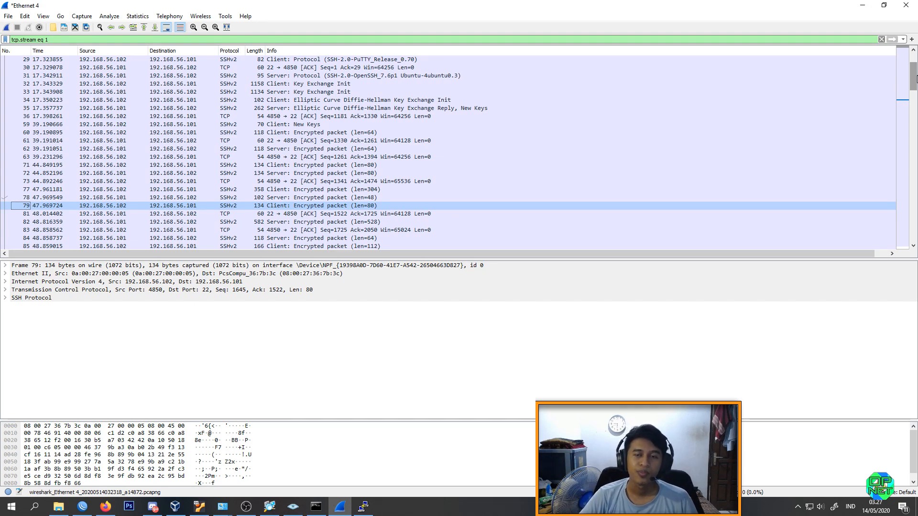
{"action": "left_click_drag", "start_coordinate": [914, 78], "coordinate": [914, 111]}
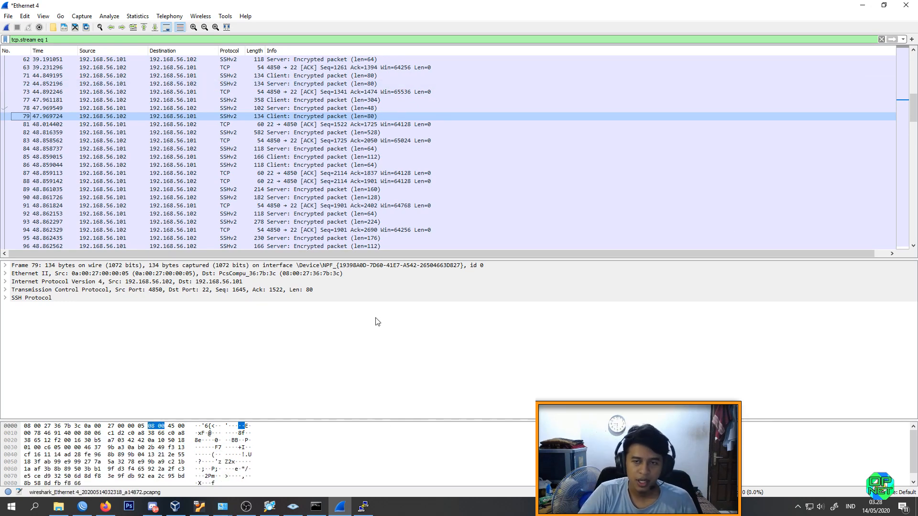
{"action": "left_click", "coordinate": [107, 504]}
{"action": "left_click", "coordinate": [824, 6]}
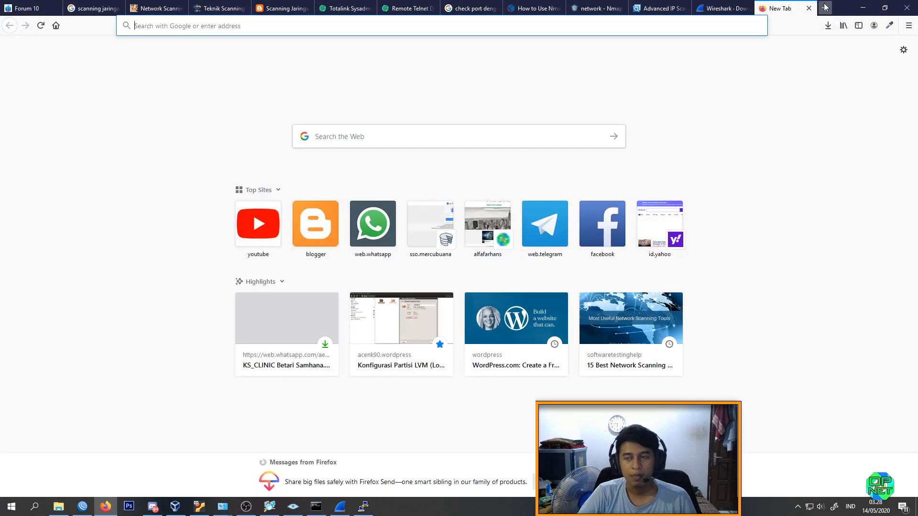
{"action": "left_click", "coordinate": [808, 9]}
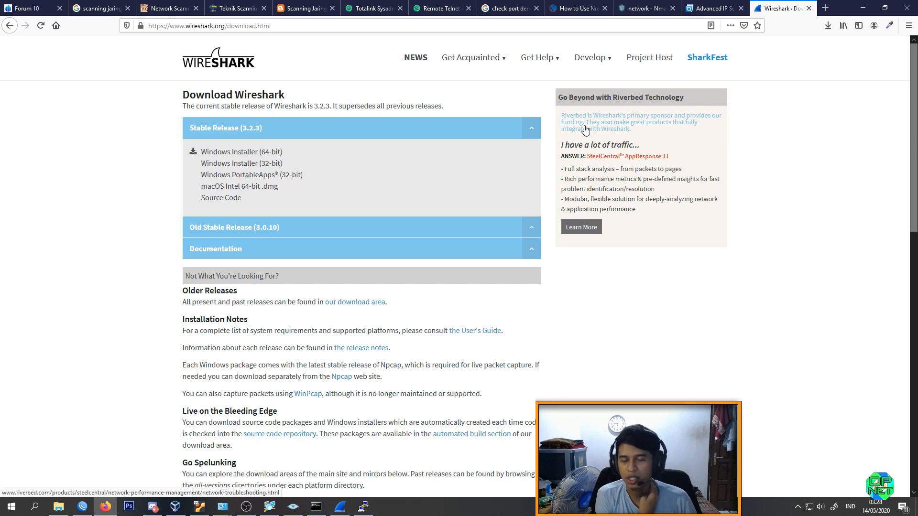
{"action": "left_click", "coordinate": [863, 7]}
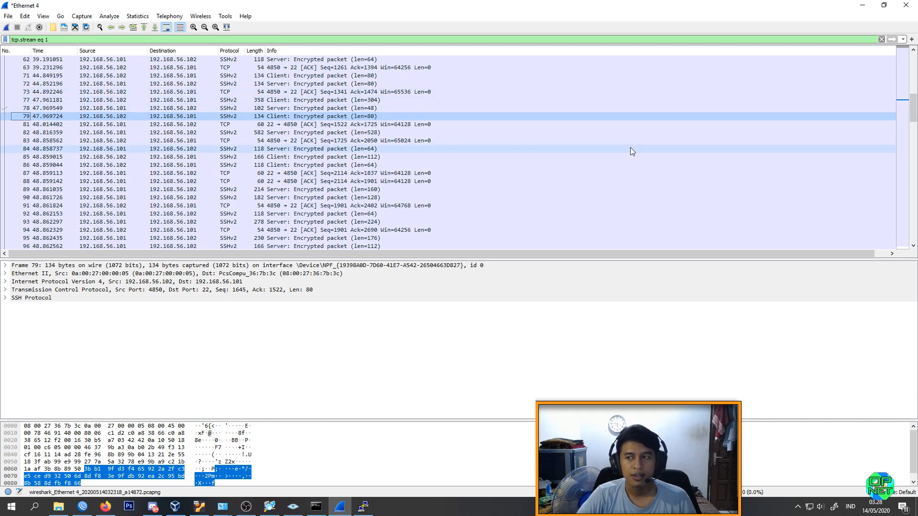
Step: Minimize Wireshark, bring up the Wireshark download page in Firefox and minimize the browser as well
{"action": "scroll", "coordinate": [631, 150], "scroll_direction": "up", "scroll_amount": 2}
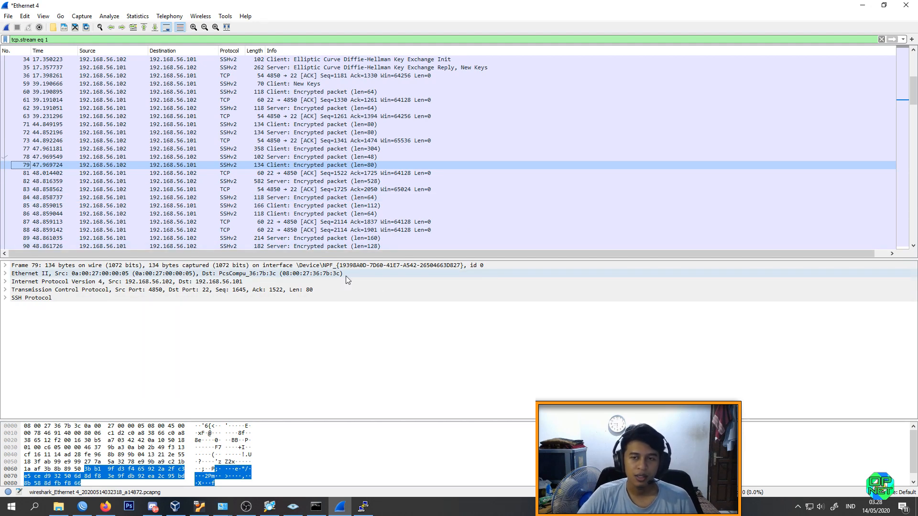
{"action": "left_click", "coordinate": [862, 6]}
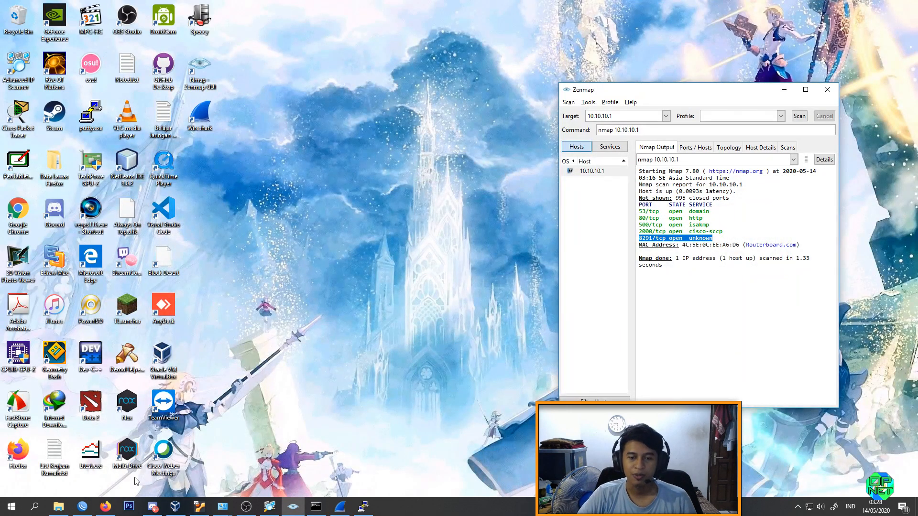
{"action": "mouse_move", "coordinate": [110, 510]}
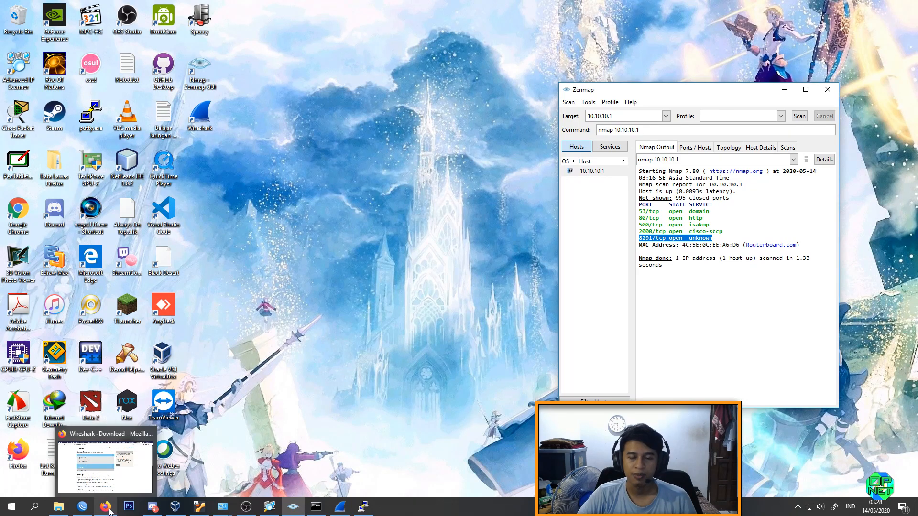
{"action": "left_click", "coordinate": [108, 508]}
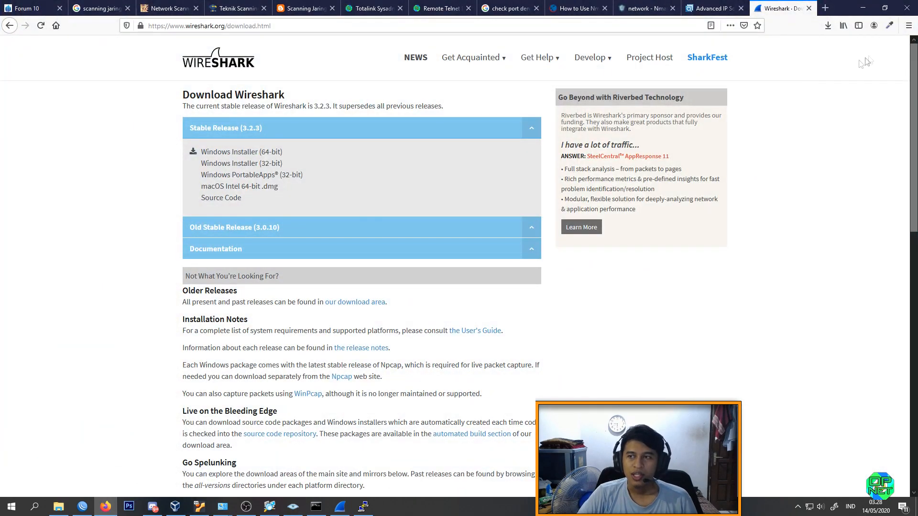
{"action": "left_click", "coordinate": [862, 8]}
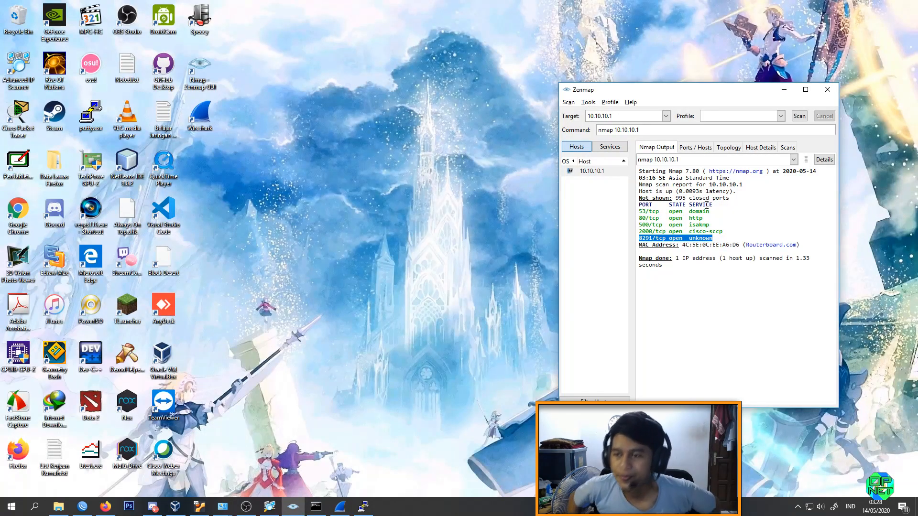